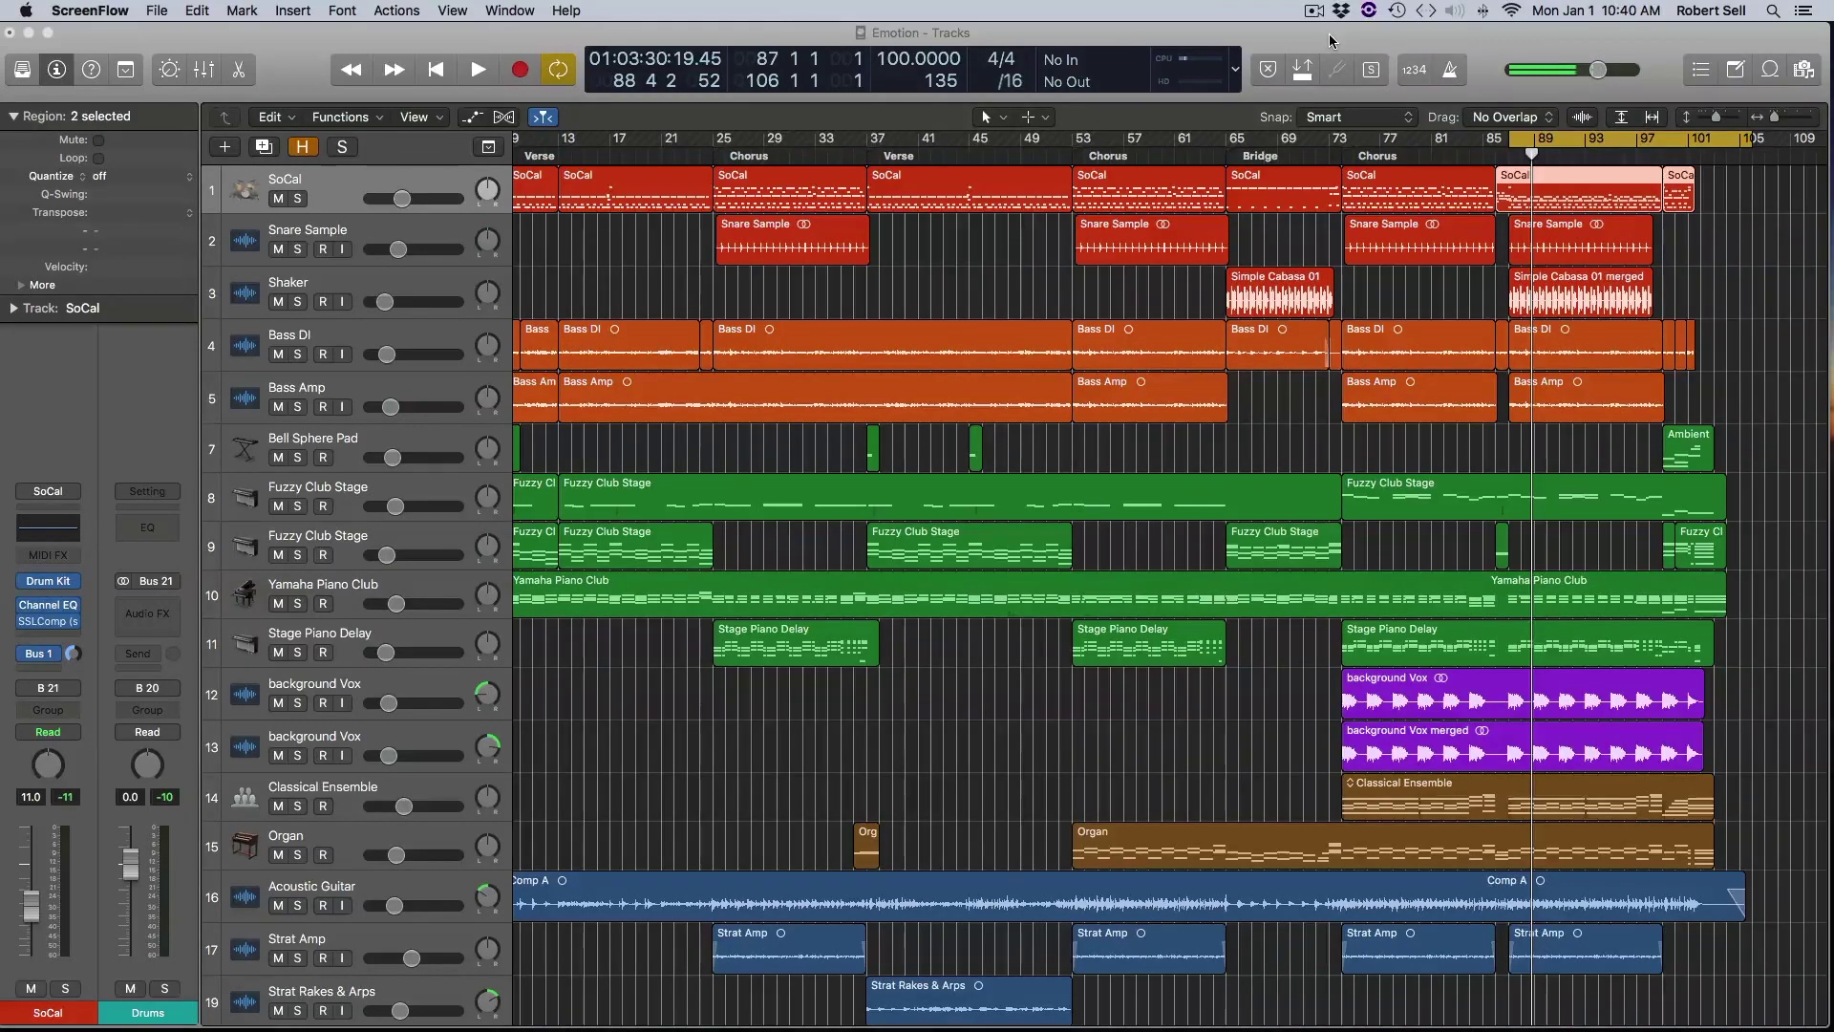
Step: Open the Mixer and select the Snare Sample and Shaker channel strips
left_click(673, 669)
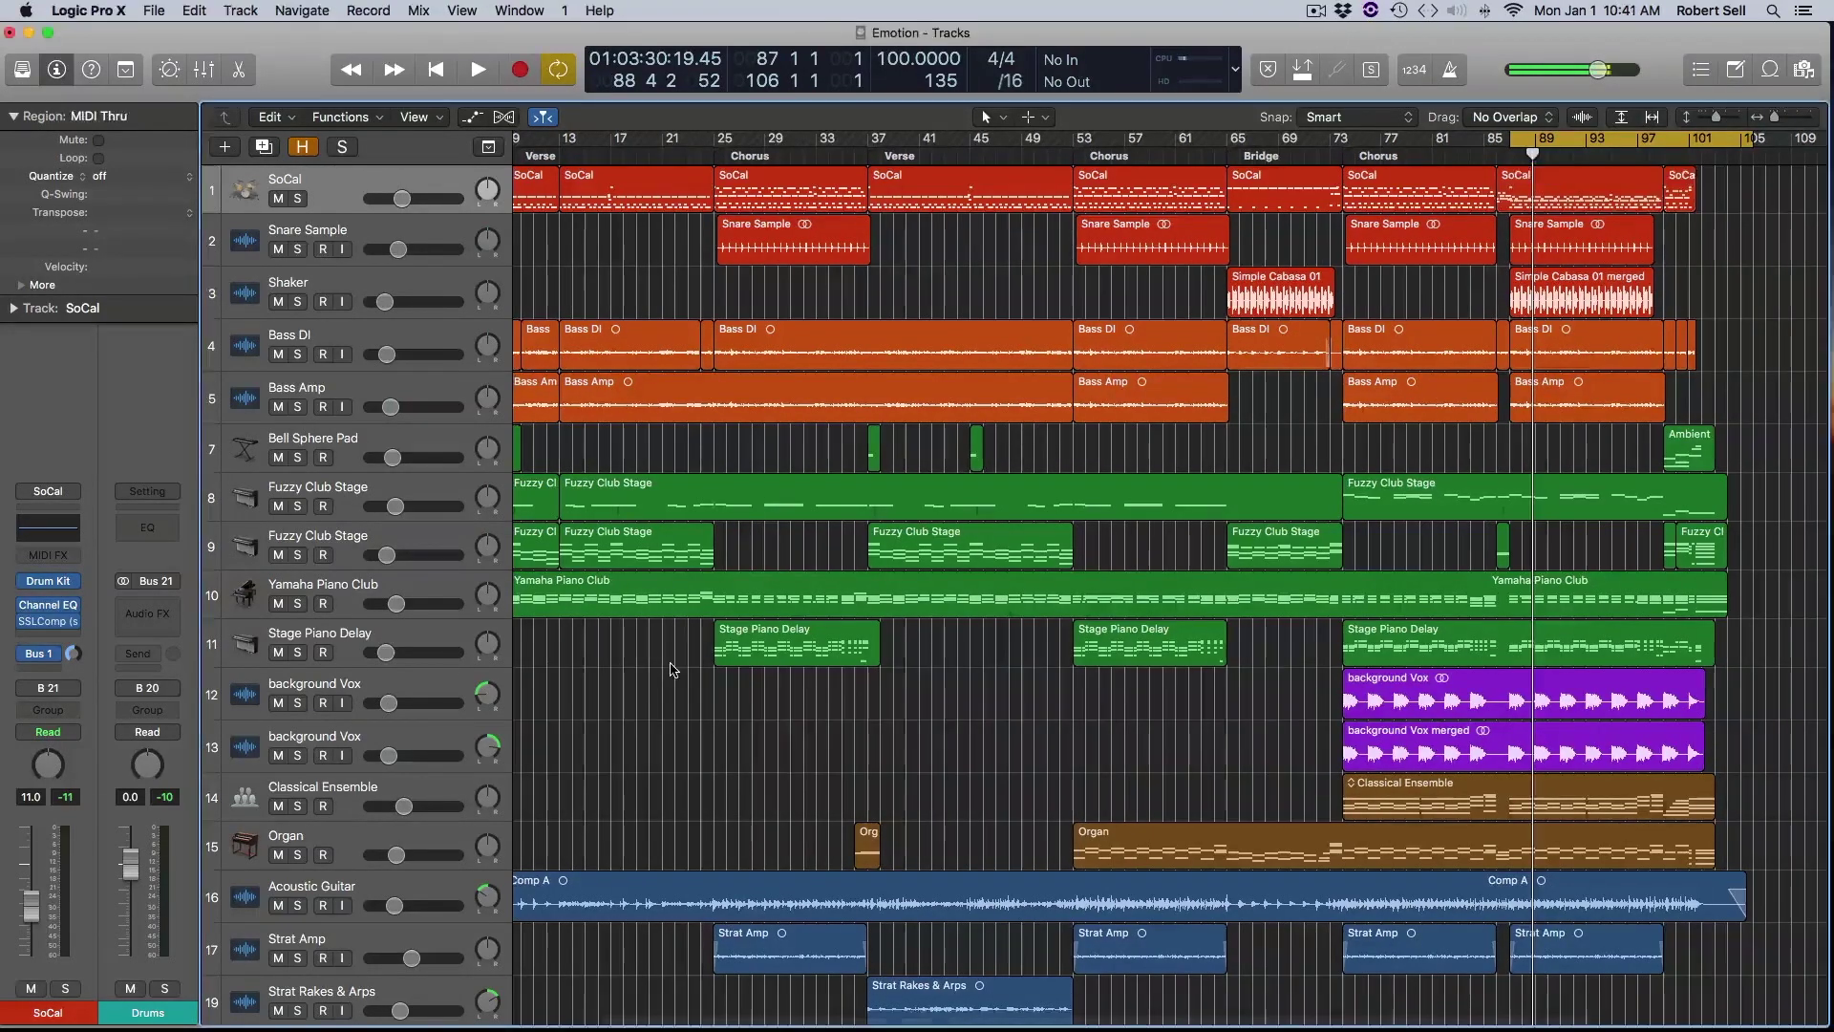
key("x")
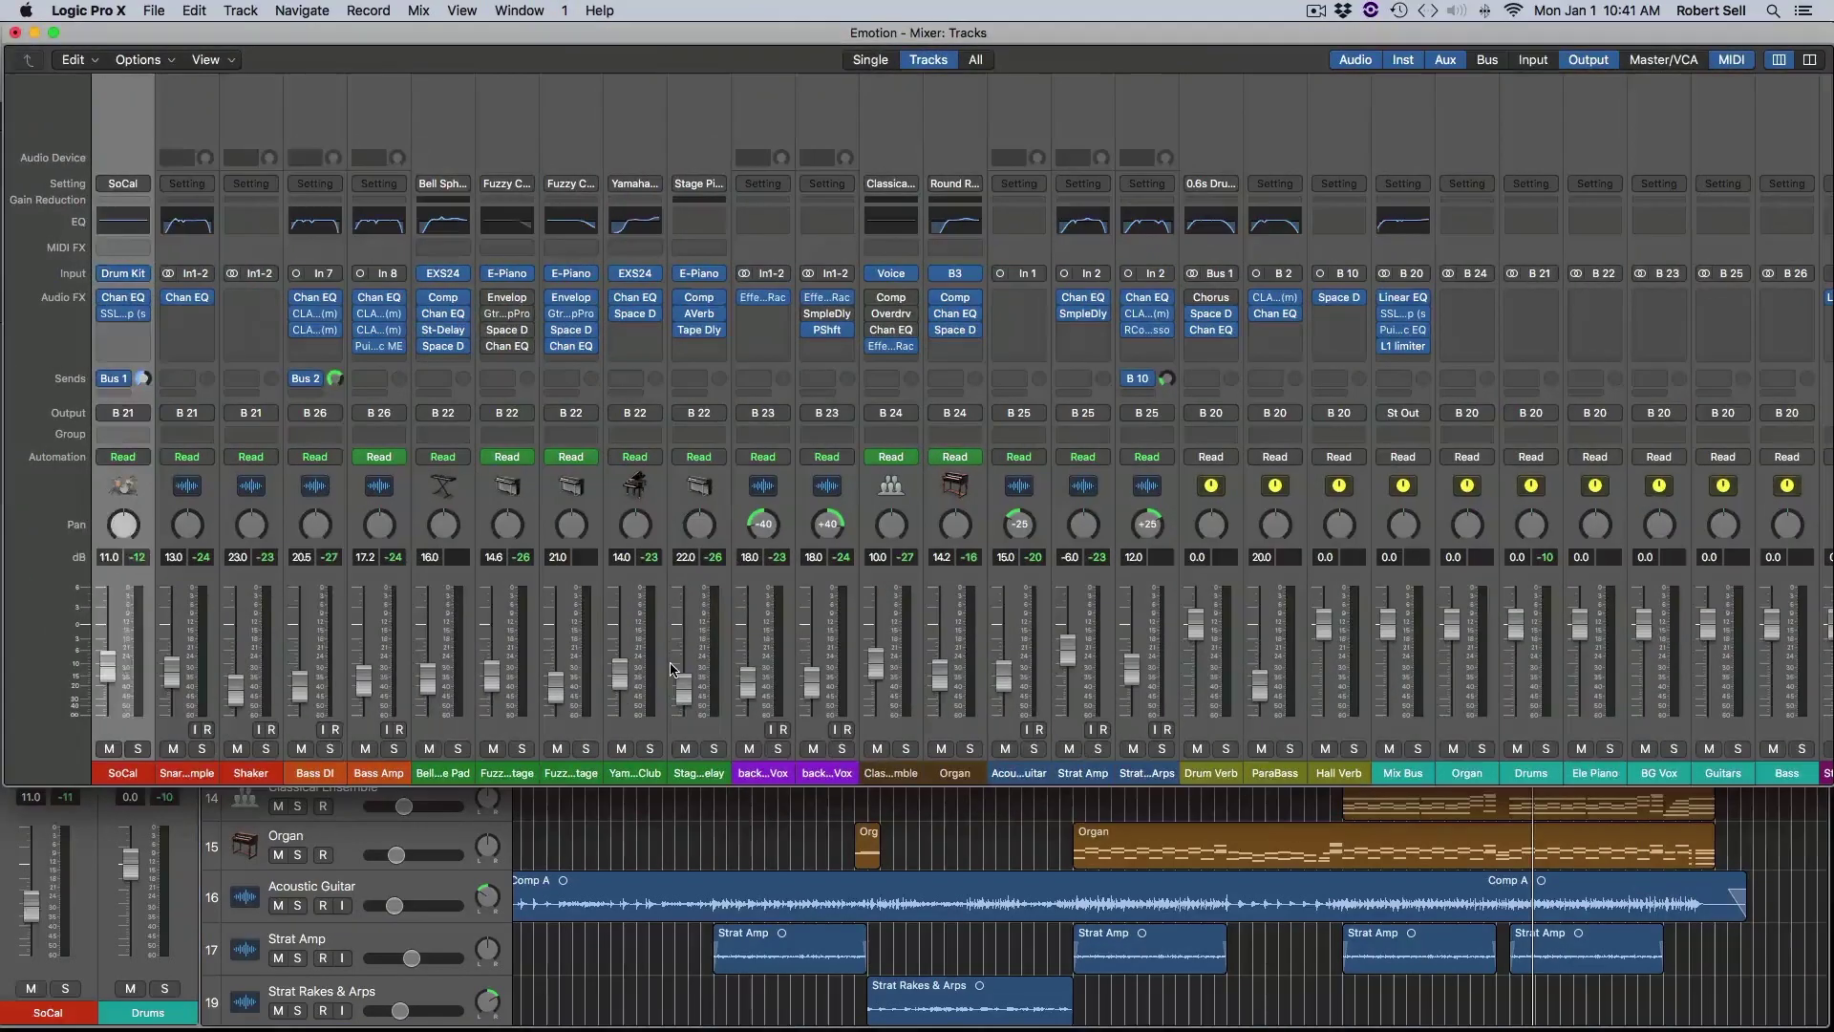
left_click(191, 726)
left_click(236, 729, "shift")
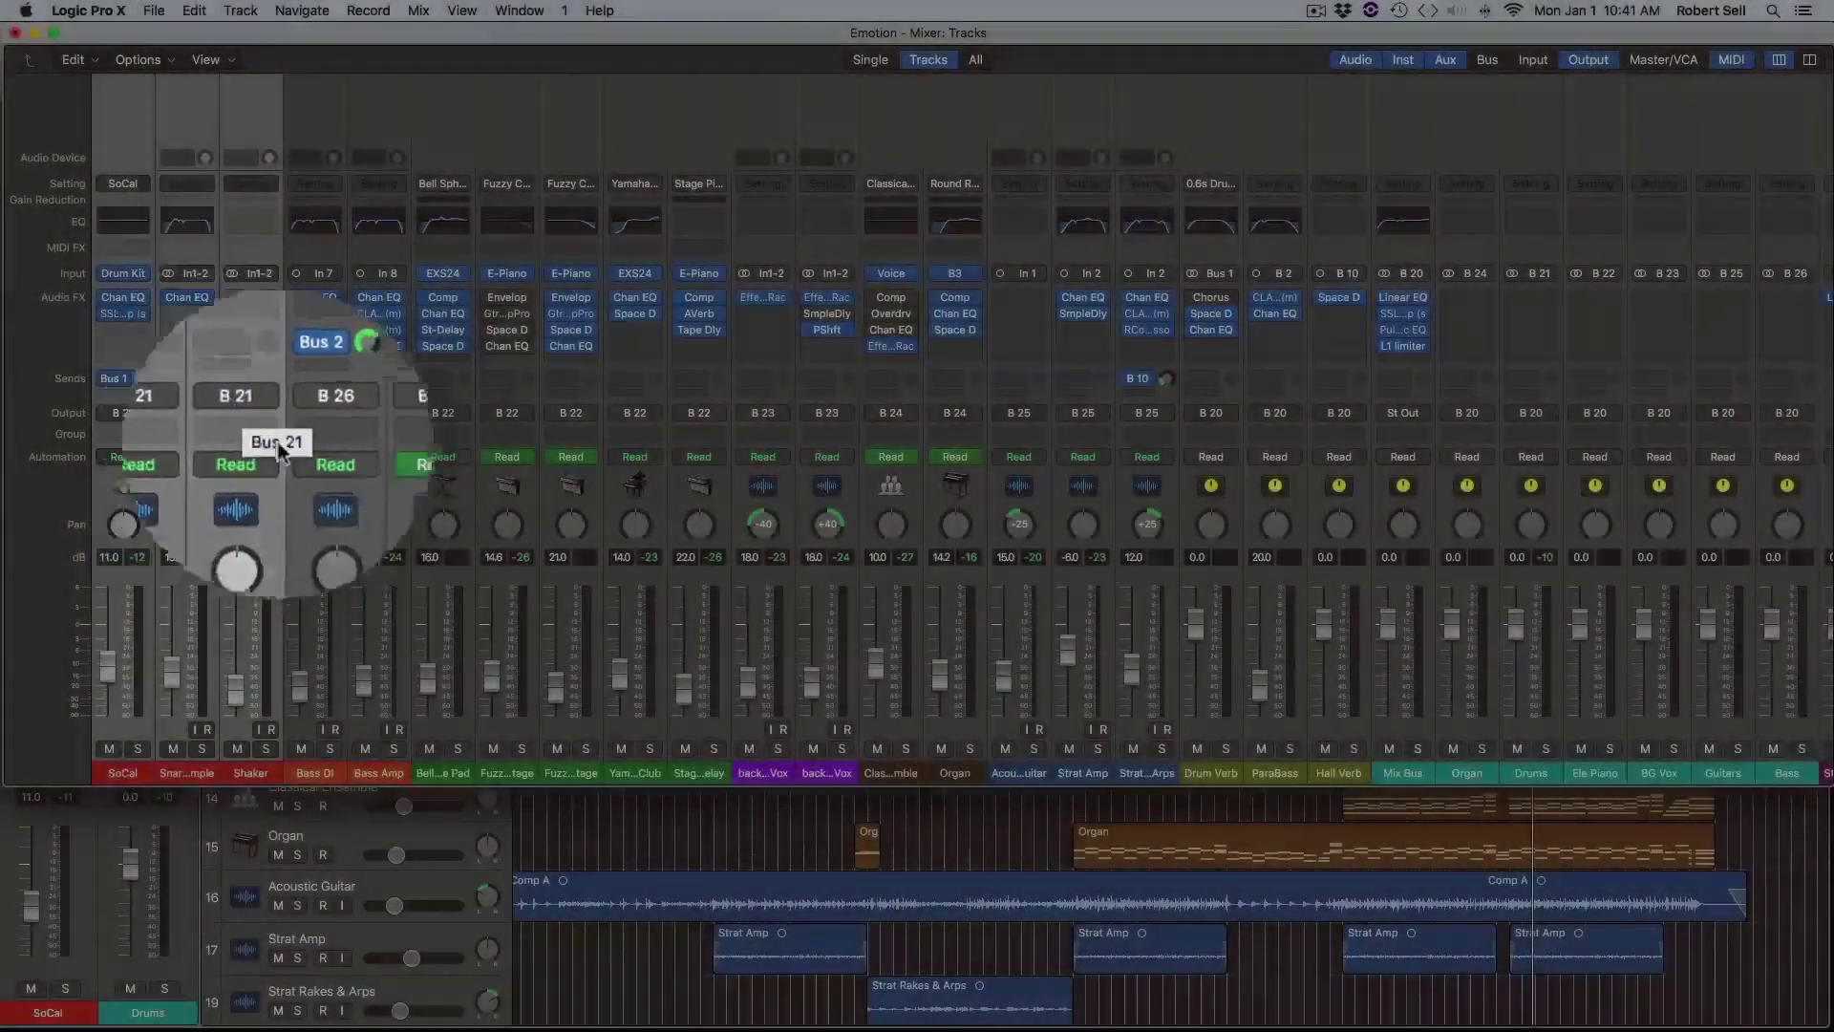
Step: Solo the Drums aux during playback, then clear the solo and select Fuzzy Club Stage
scroll(252, 411, "right", 2)
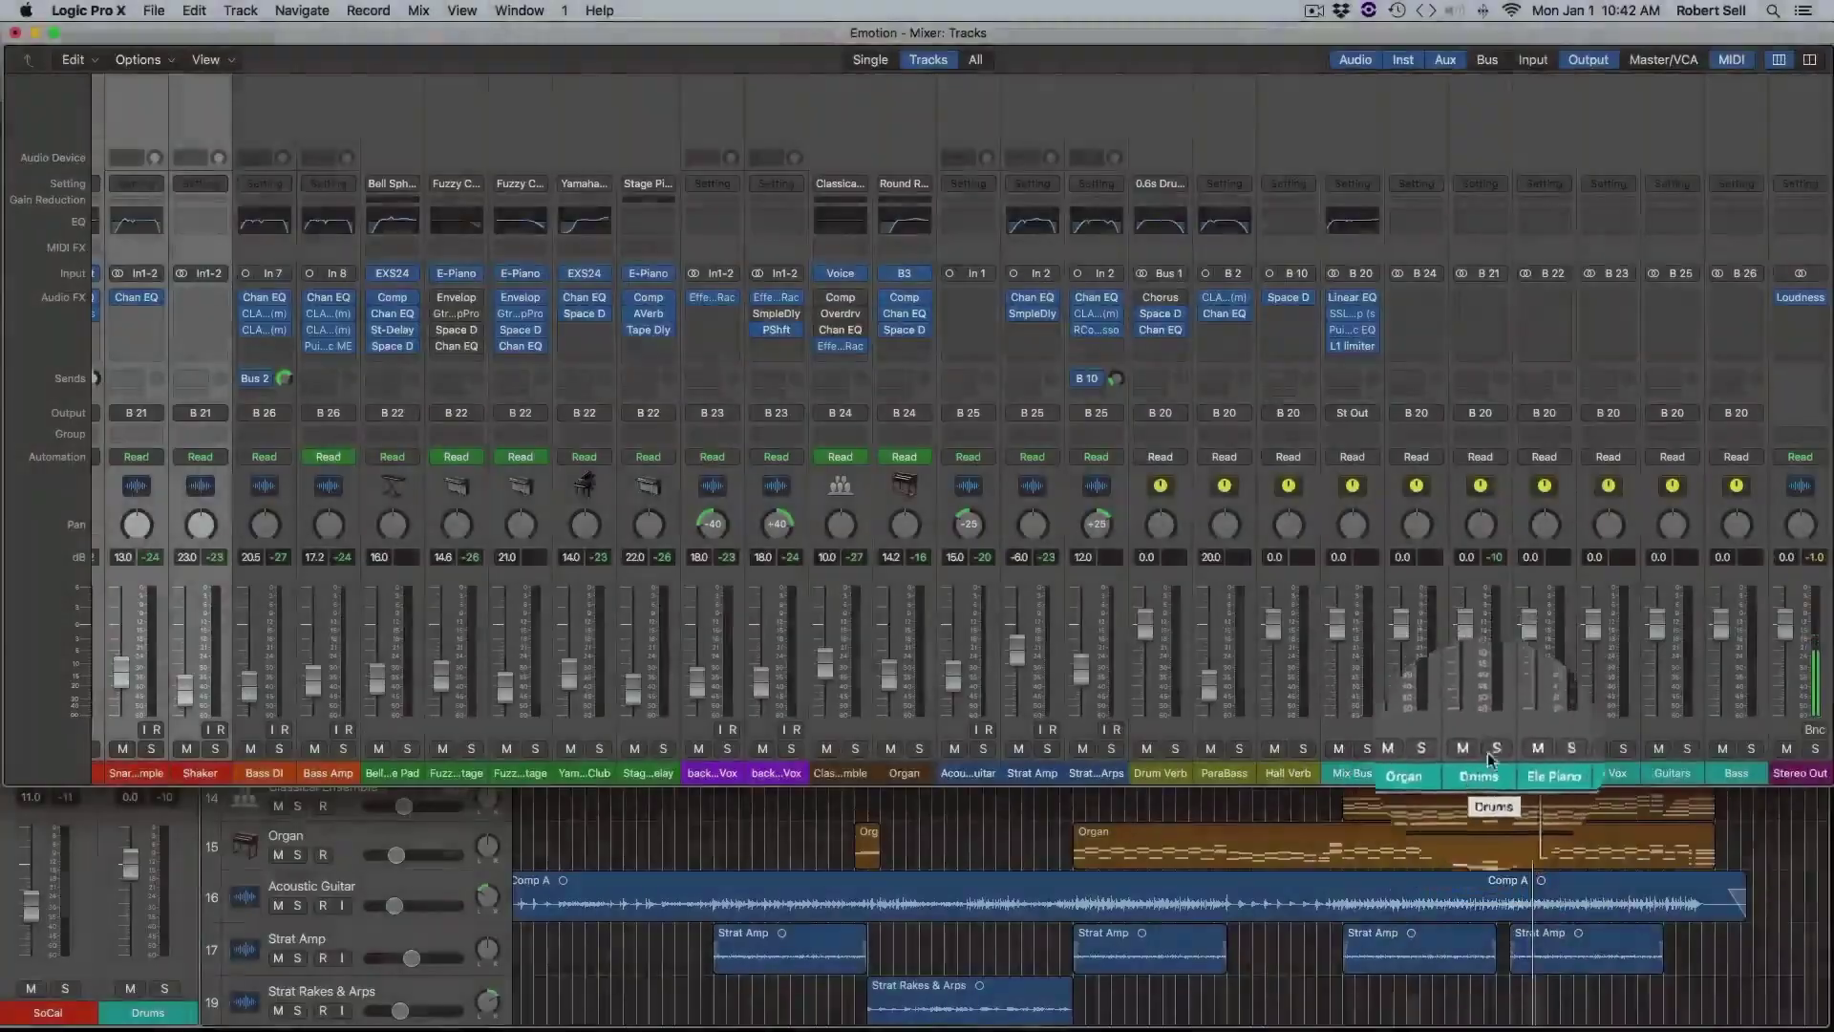
left_click_drag(1487, 752, 1487, 754)
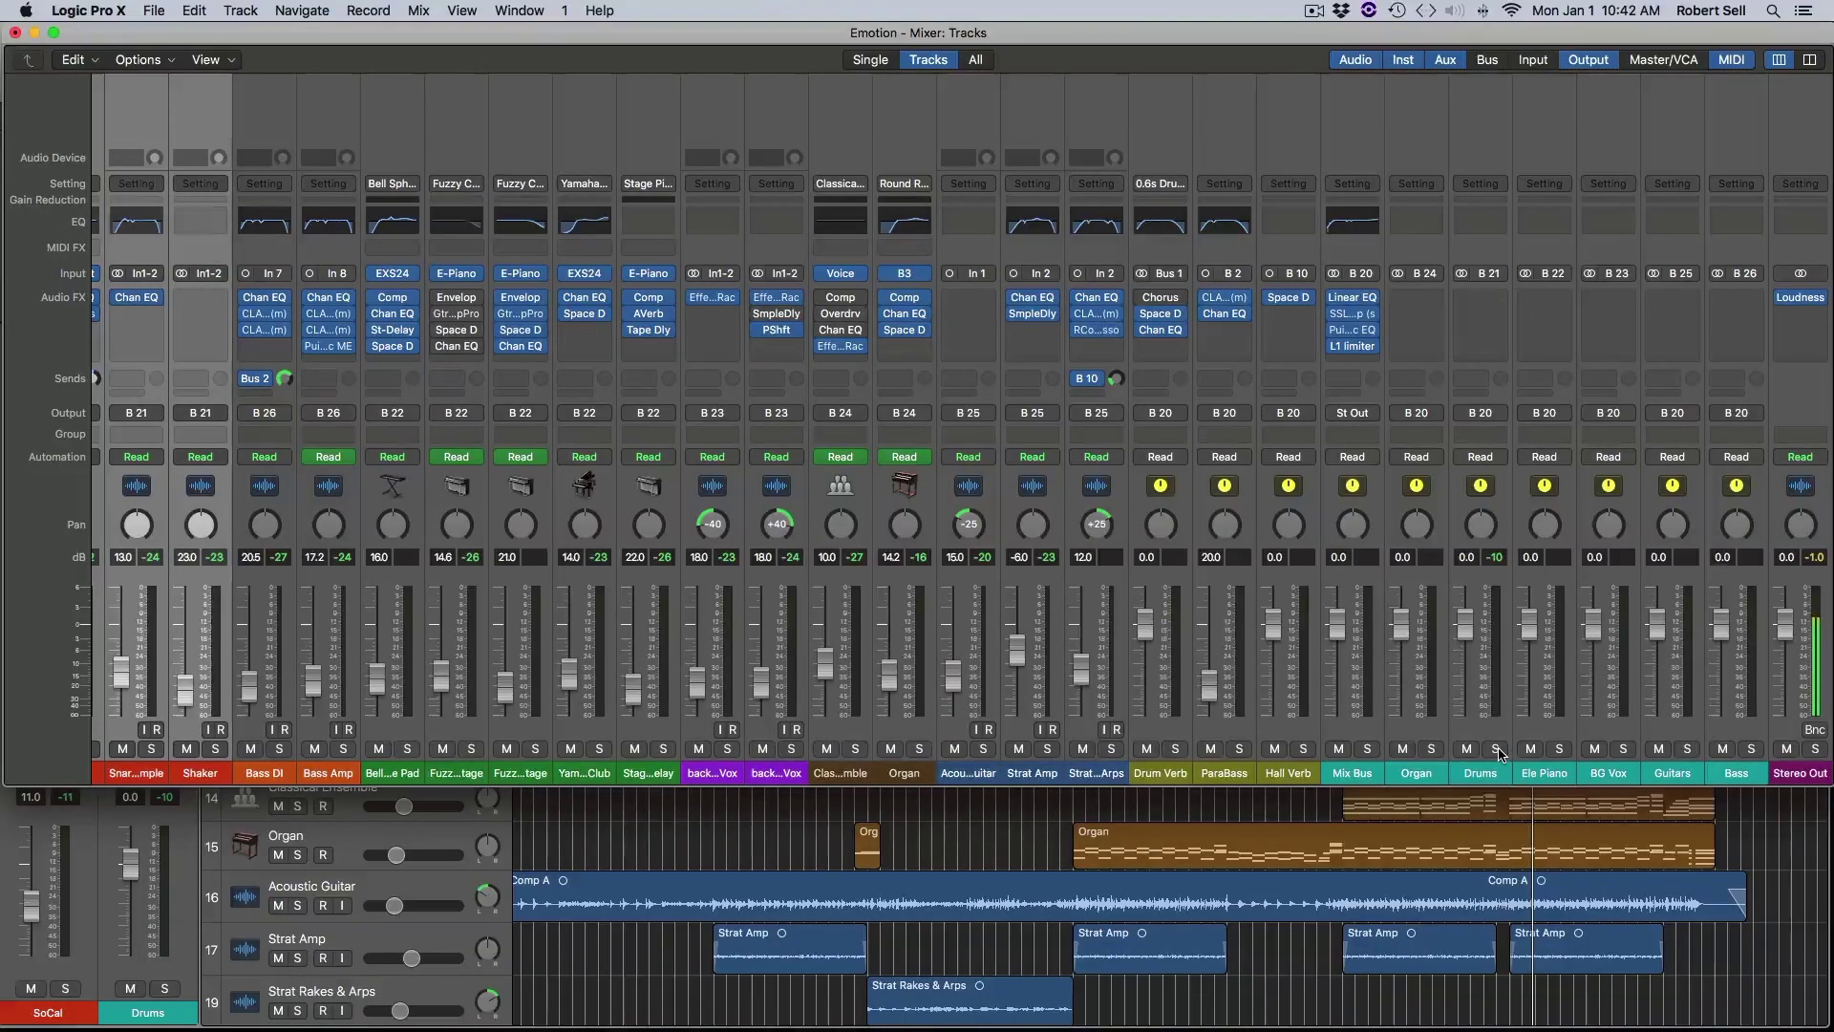
left_click(1496, 751)
key("space")
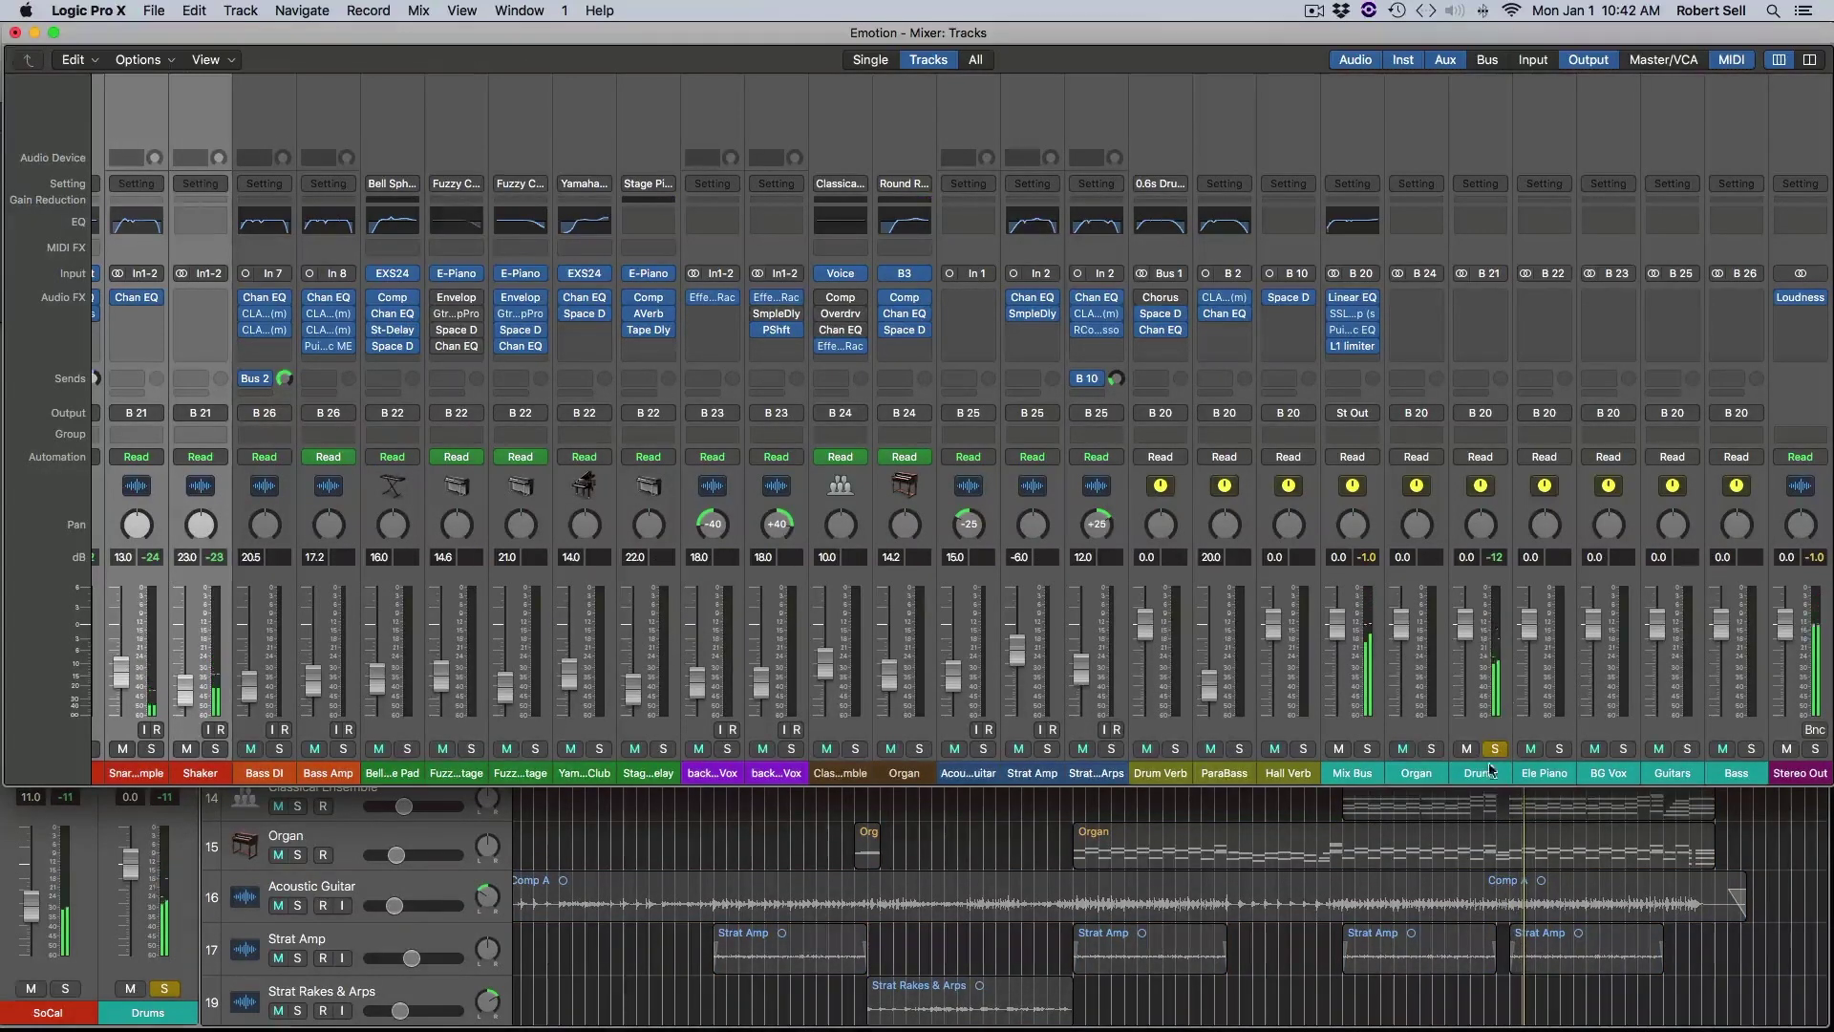
left_click(1495, 749)
left_click(456, 707)
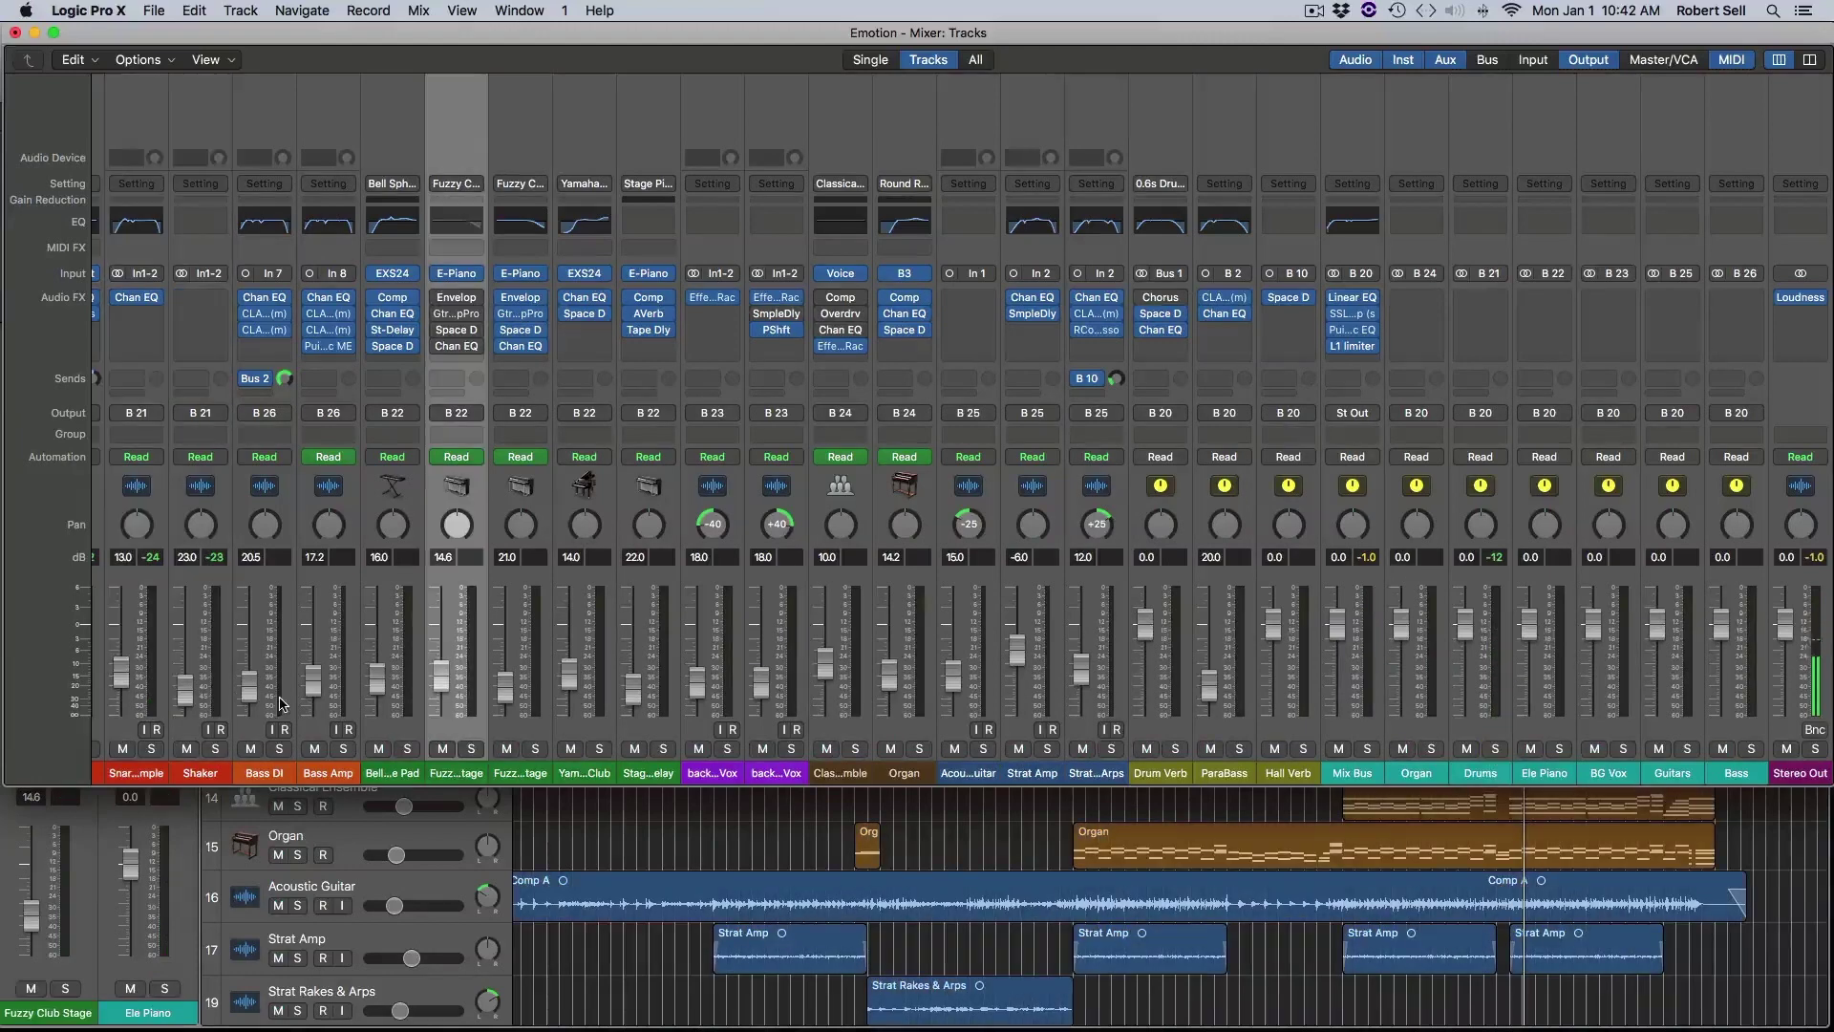
Step: Select Bass DI and Bass Amp and solo the Bass aux, then select Organ through Bass and unsolo
left_click(263, 778)
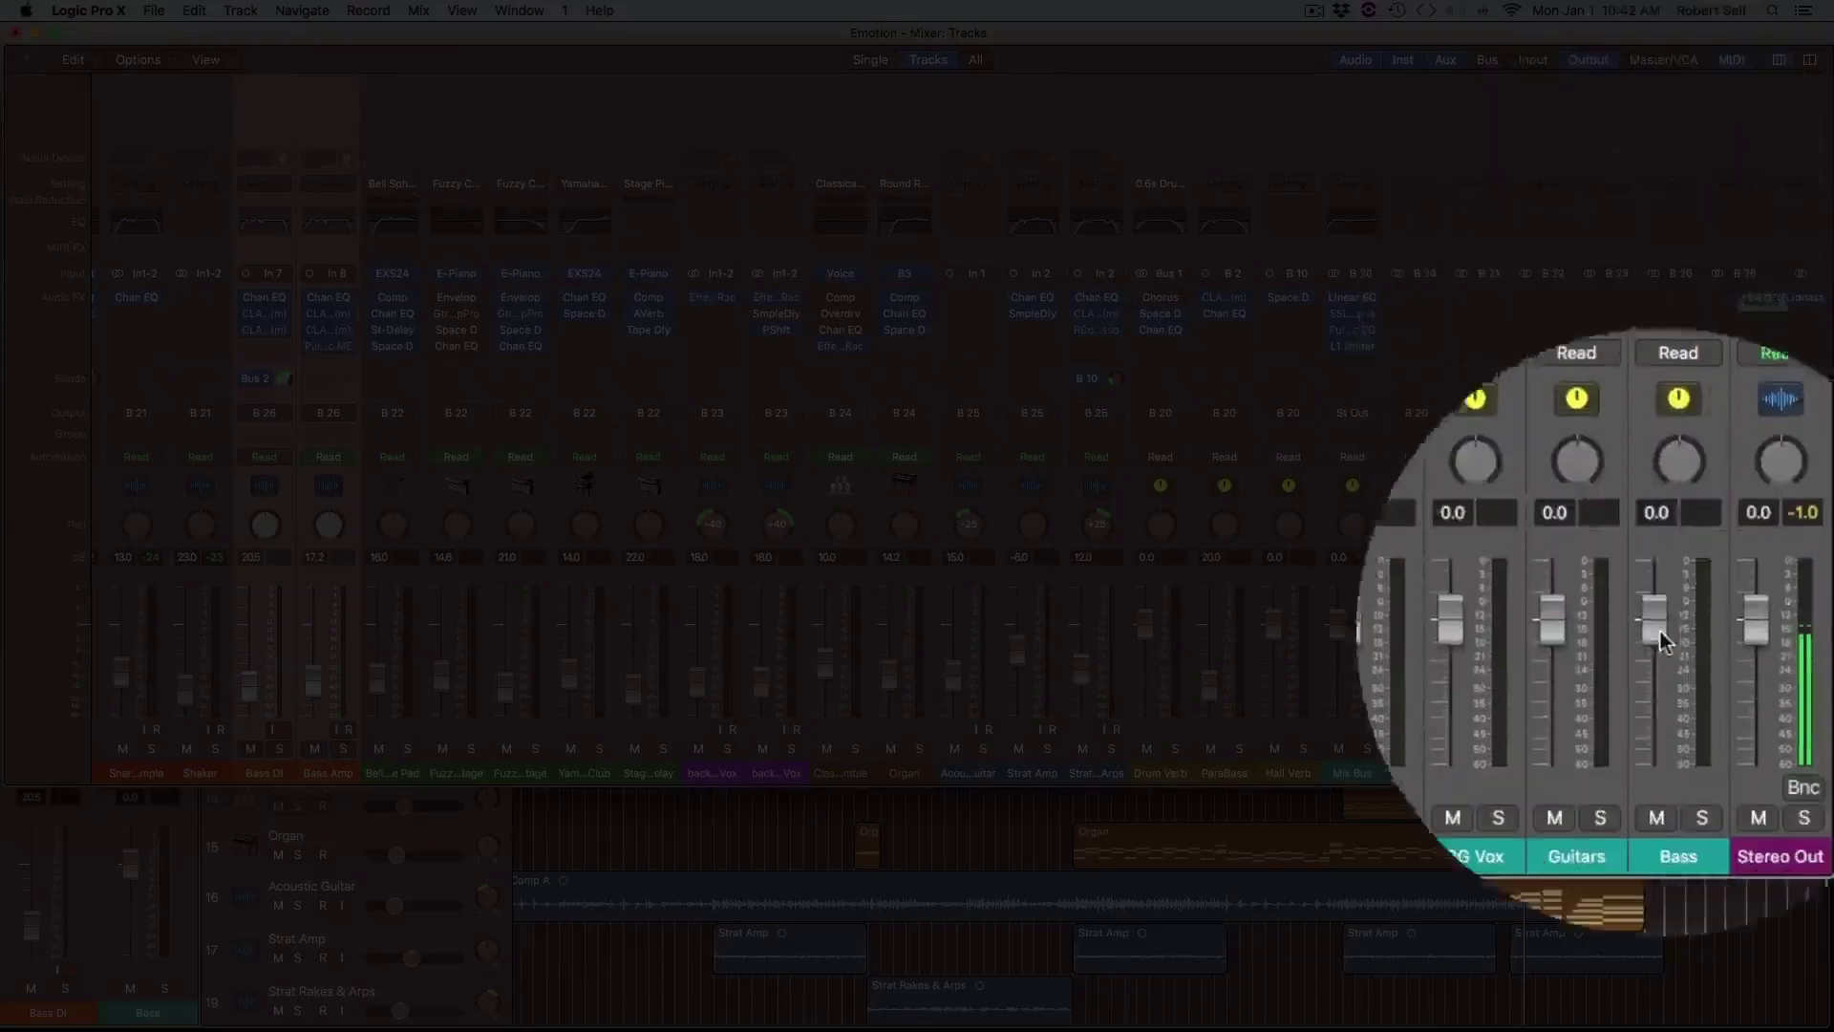
left_click(1750, 748)
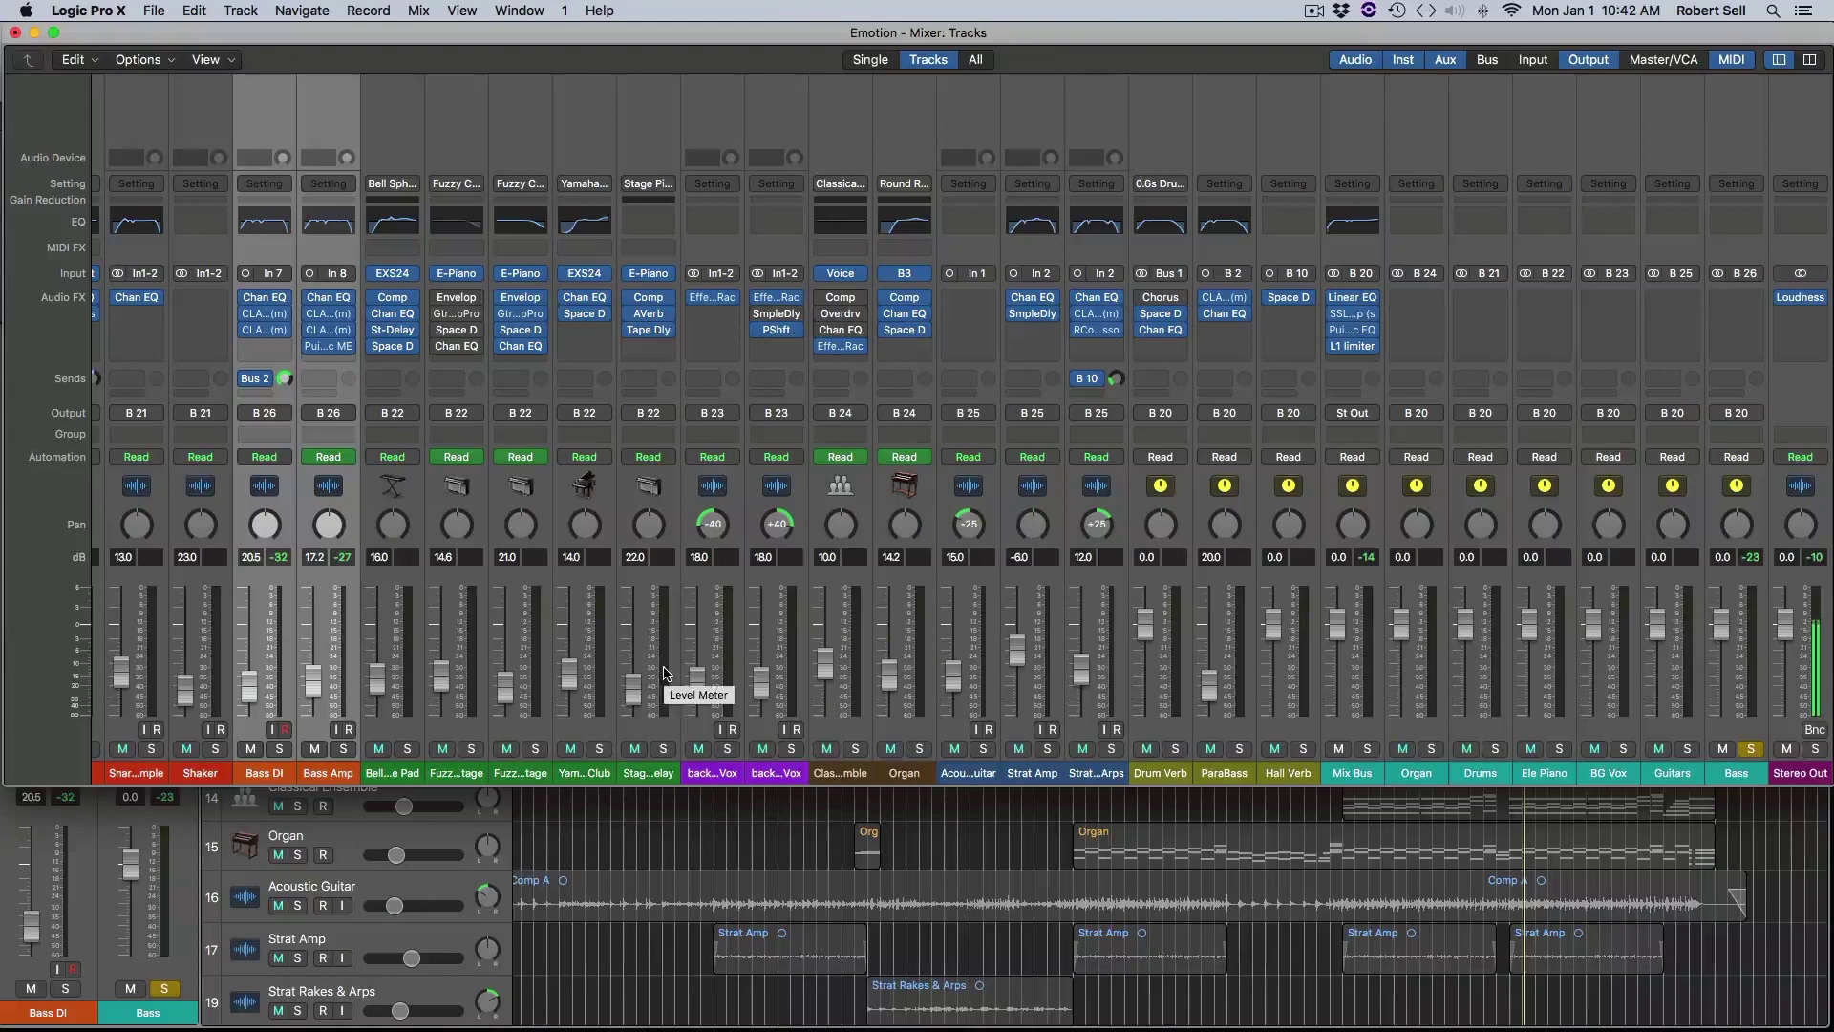
left_click(1443, 728)
left_click_drag(1442, 729, 1729, 728)
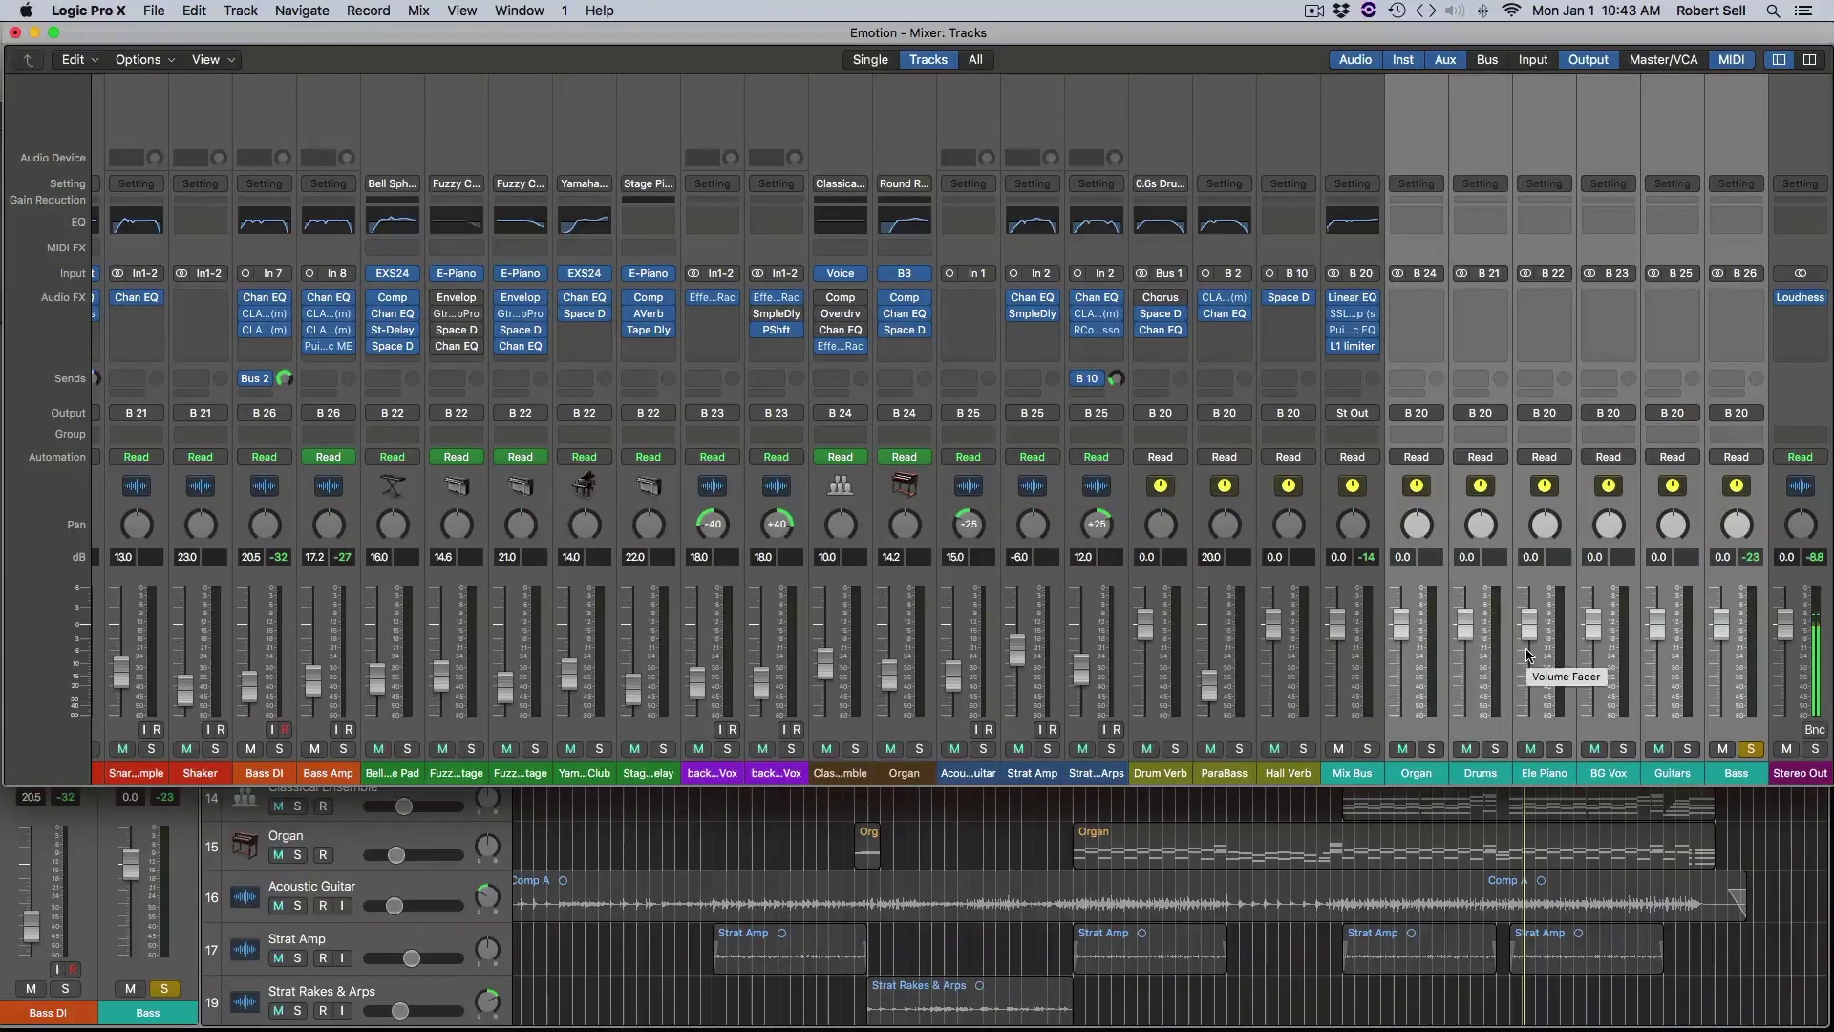
left_click(1753, 749)
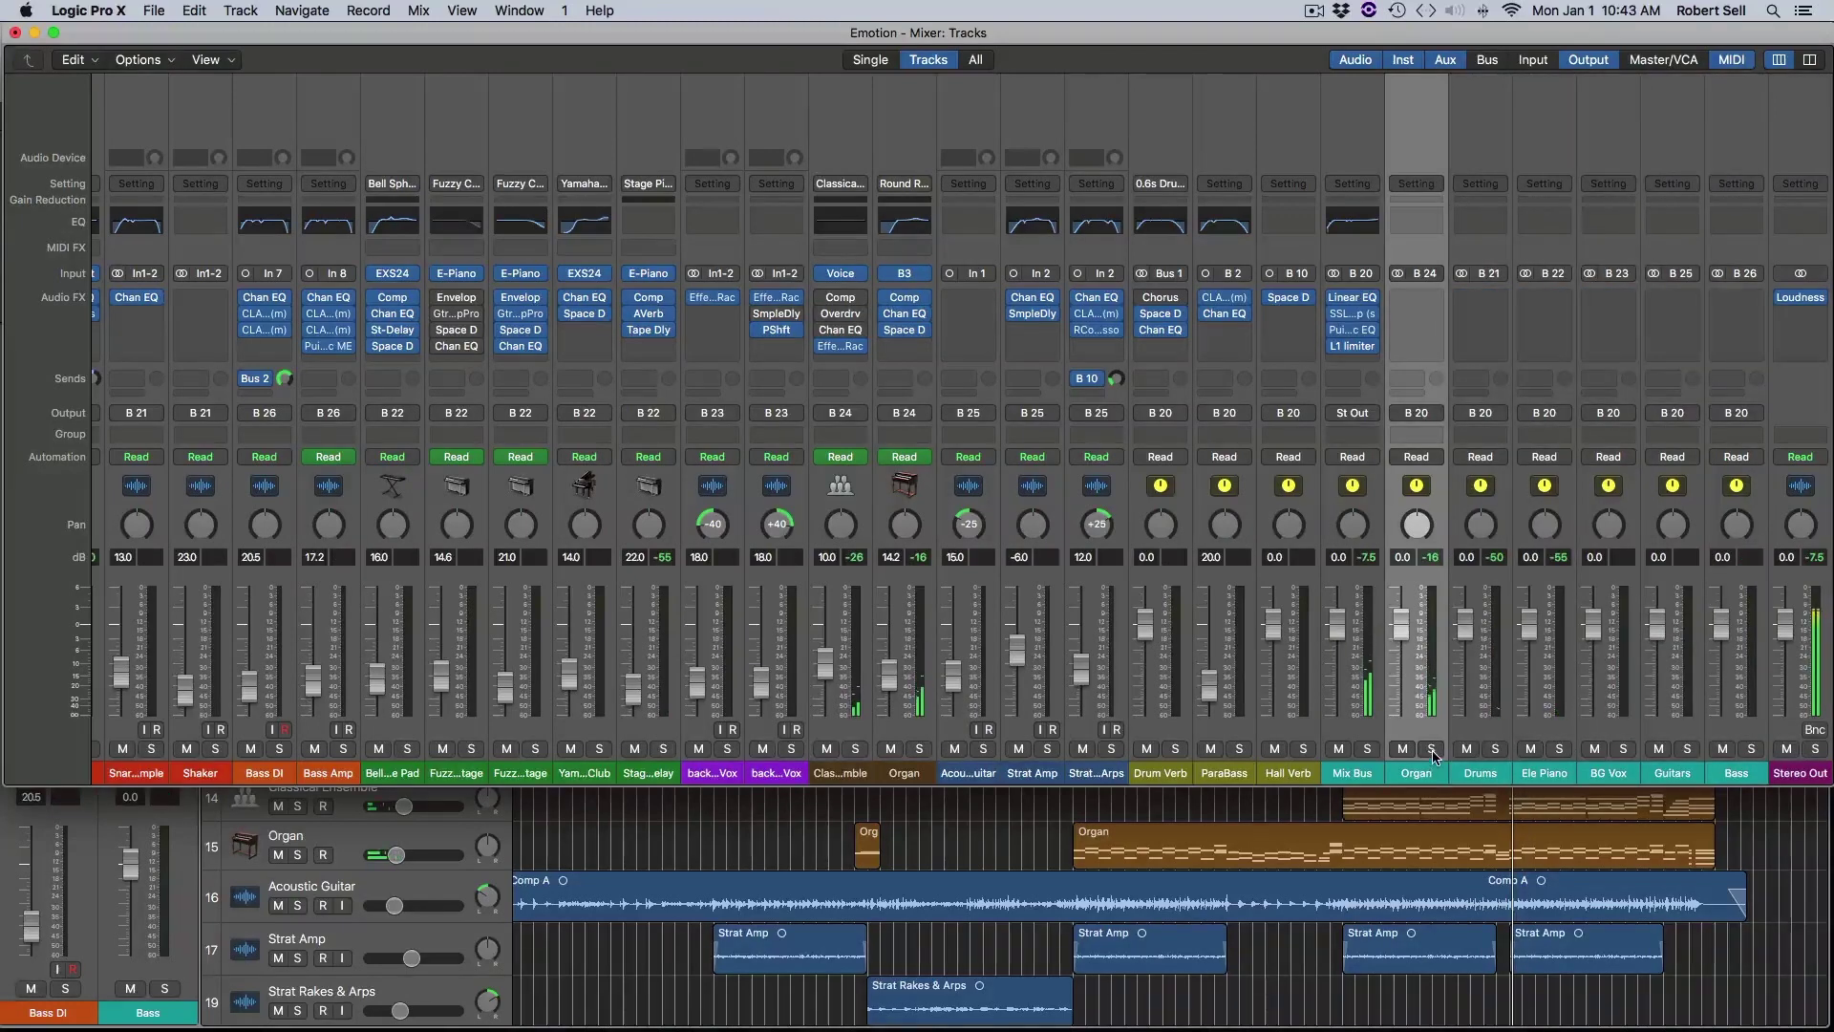
Step: Solo the Organ aux, switch the solo to Ele Piano, then turn it off
left_click(1431, 749)
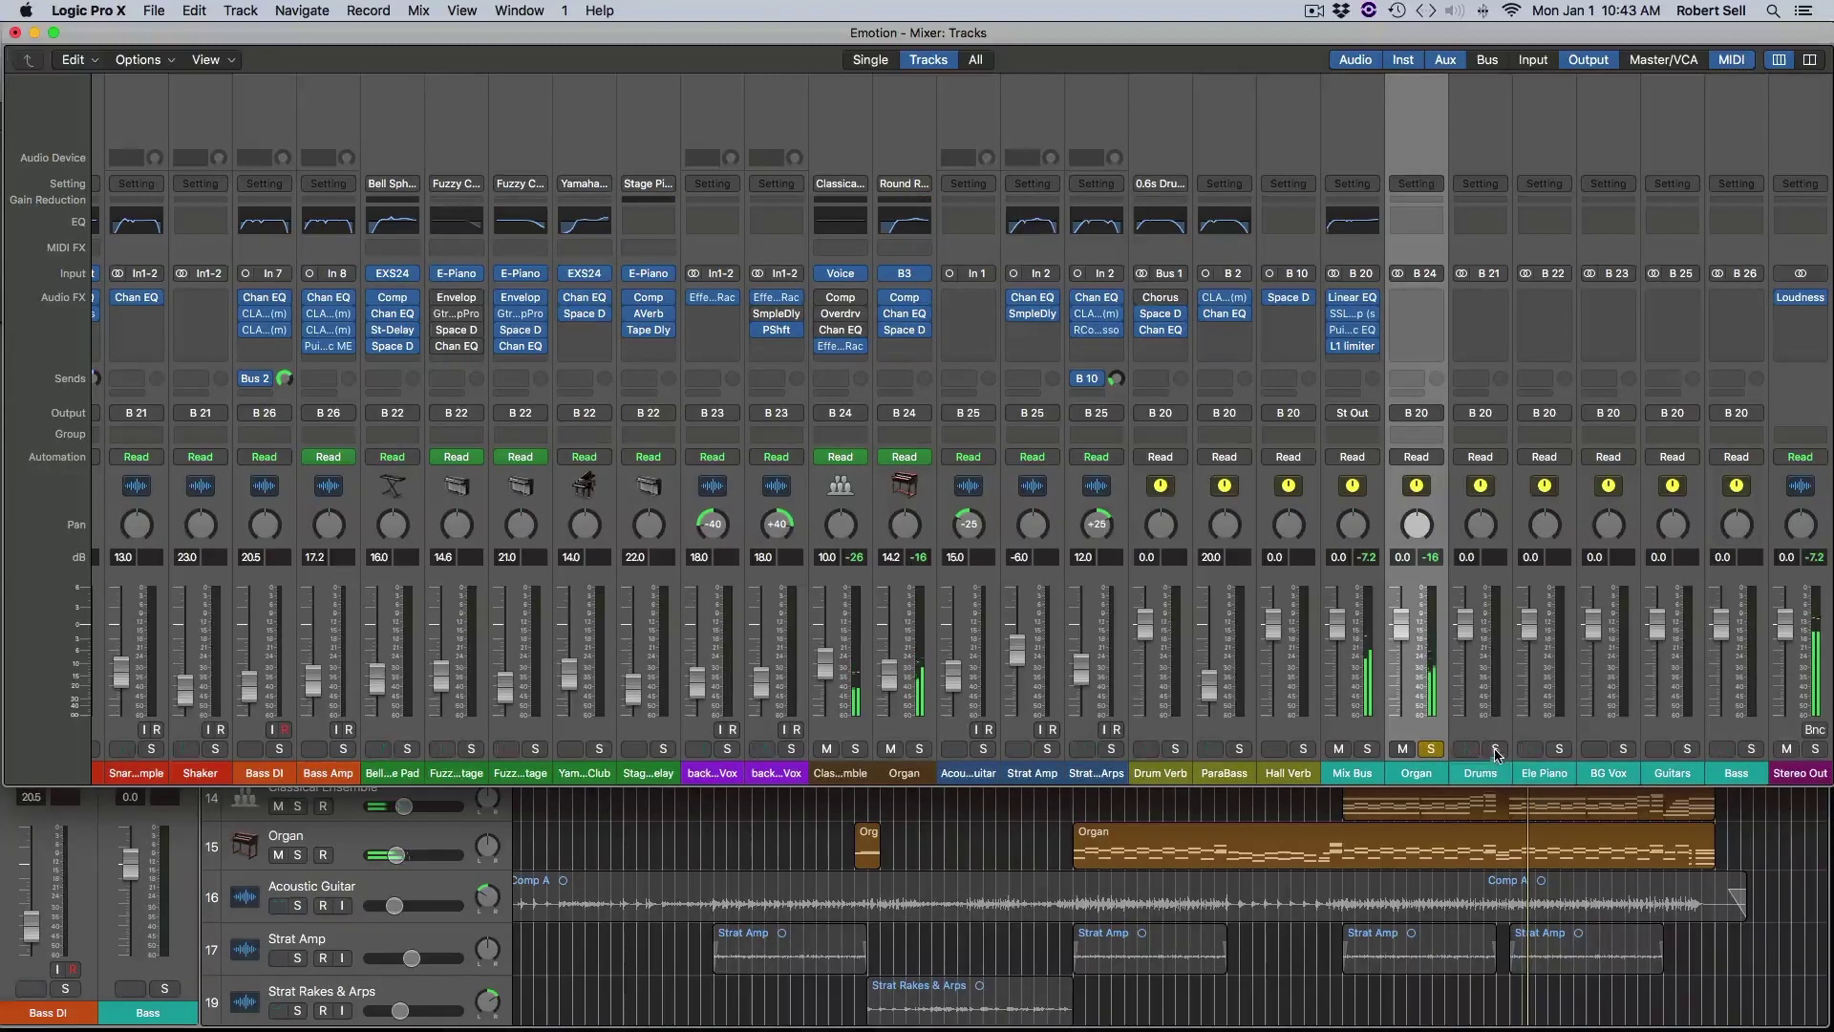
left_click(1559, 748)
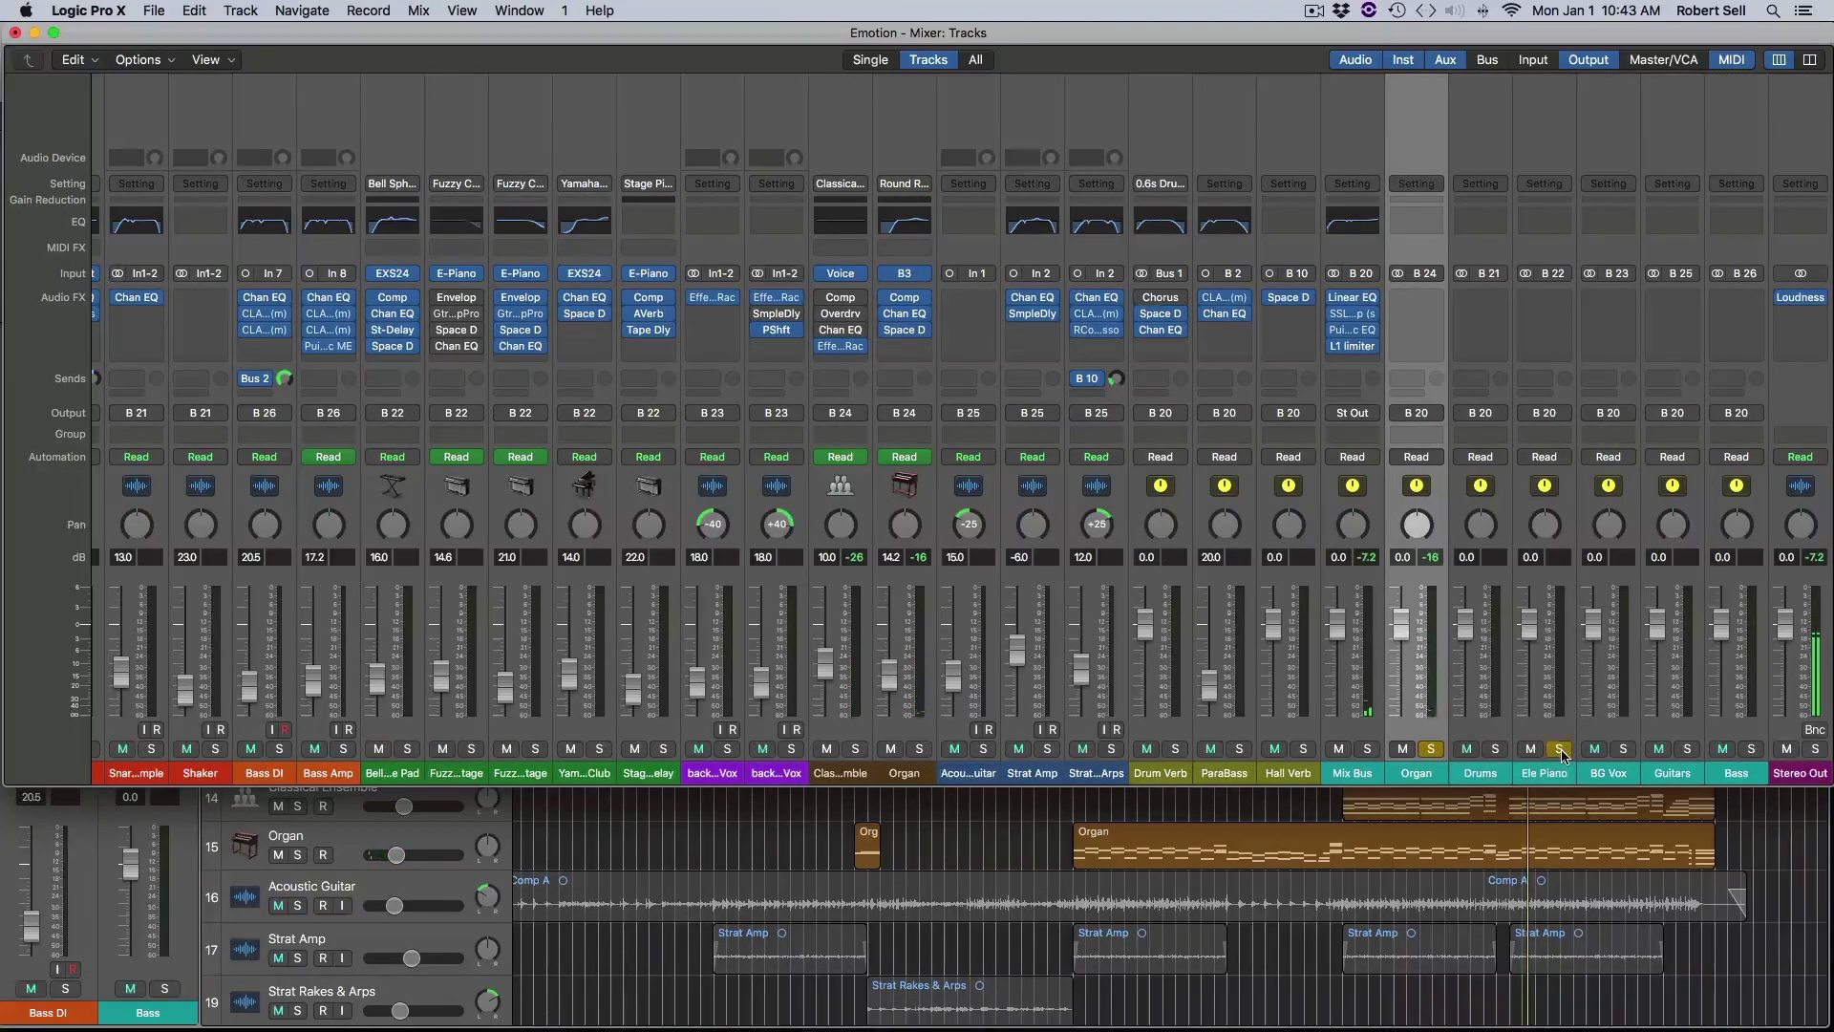
left_click(1435, 750)
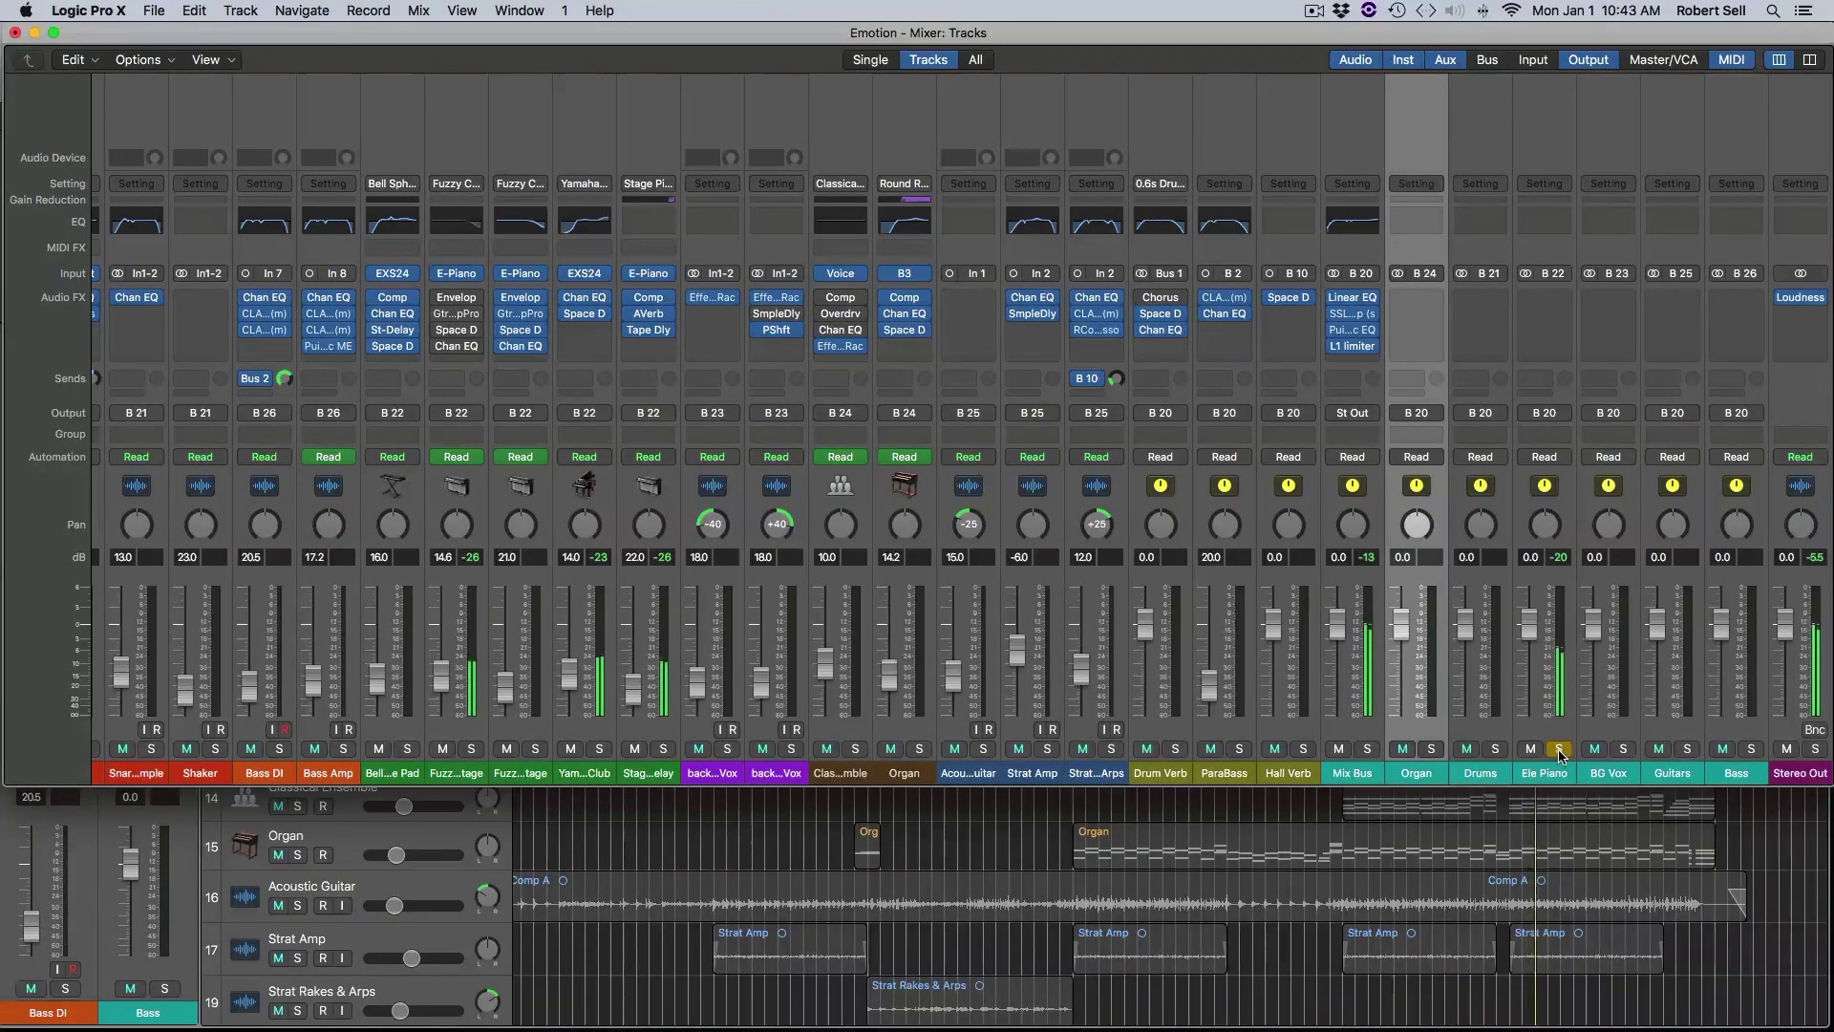
left_click(1560, 749)
Step: Solo and unsolo the BG Vox and Guitars auxes in turn, then select the Drums strip
left_click(1623, 748)
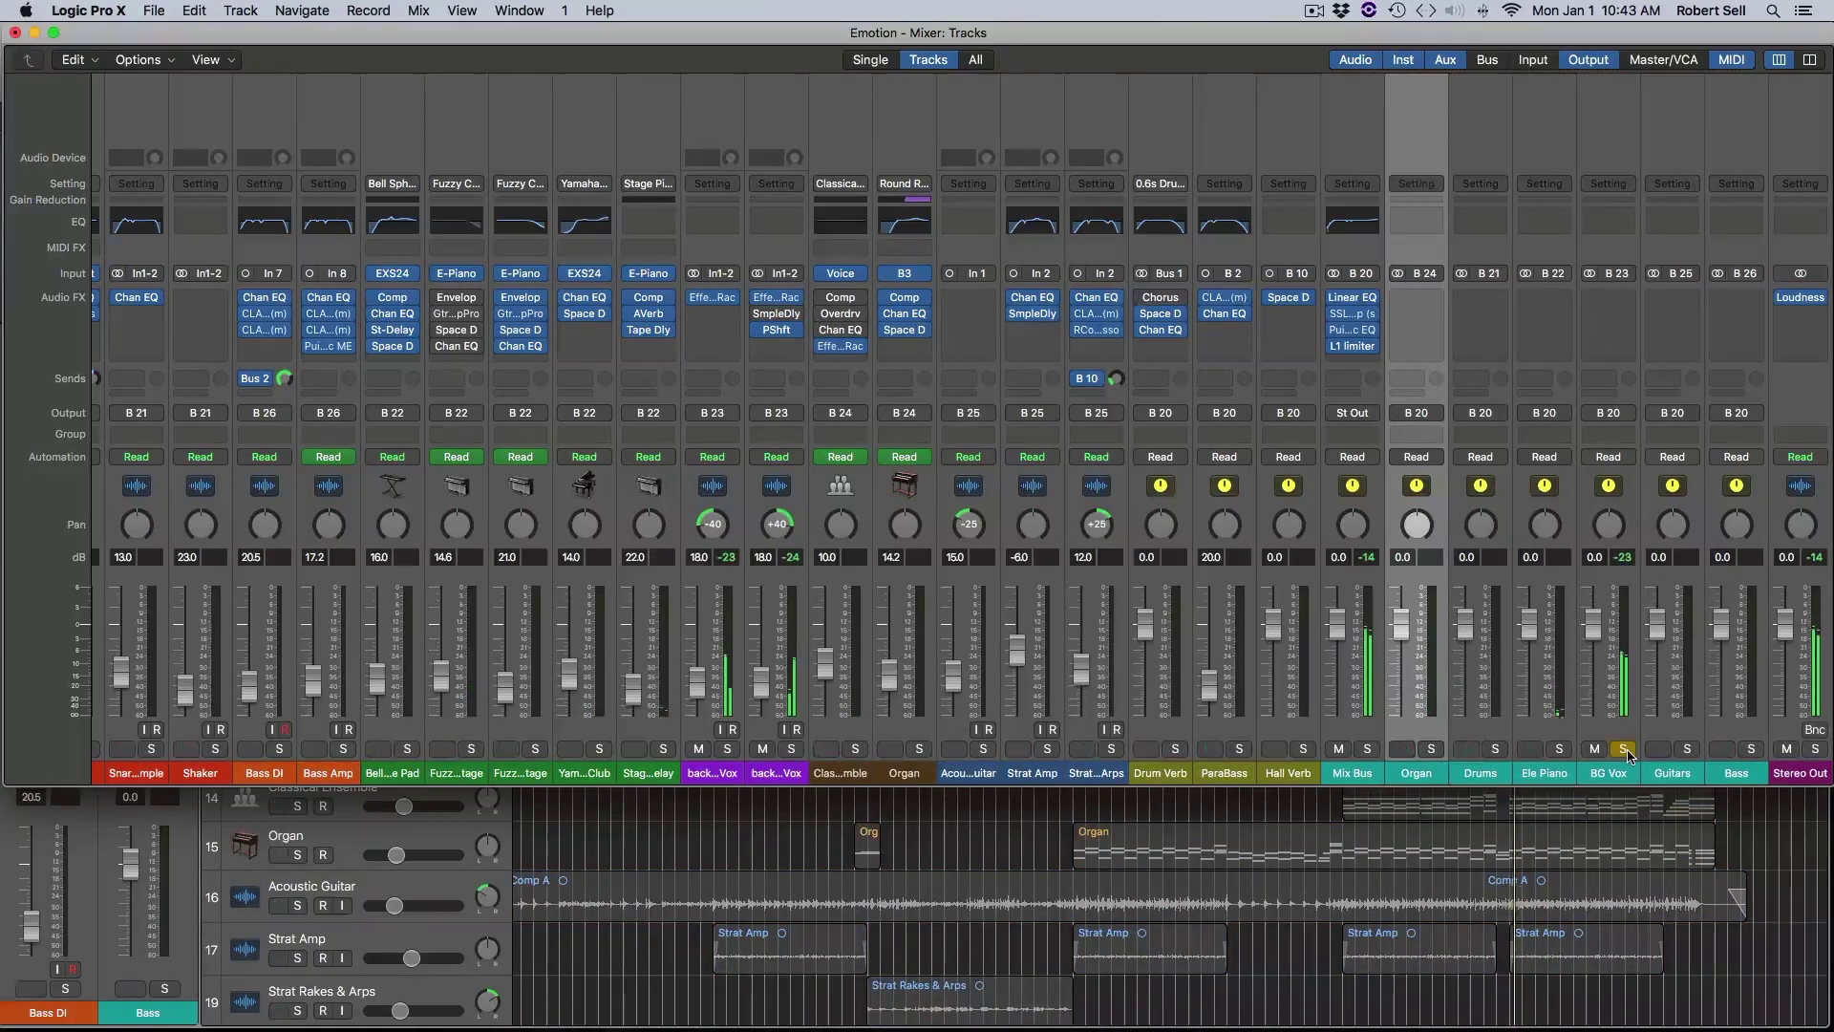
left_click(1626, 751)
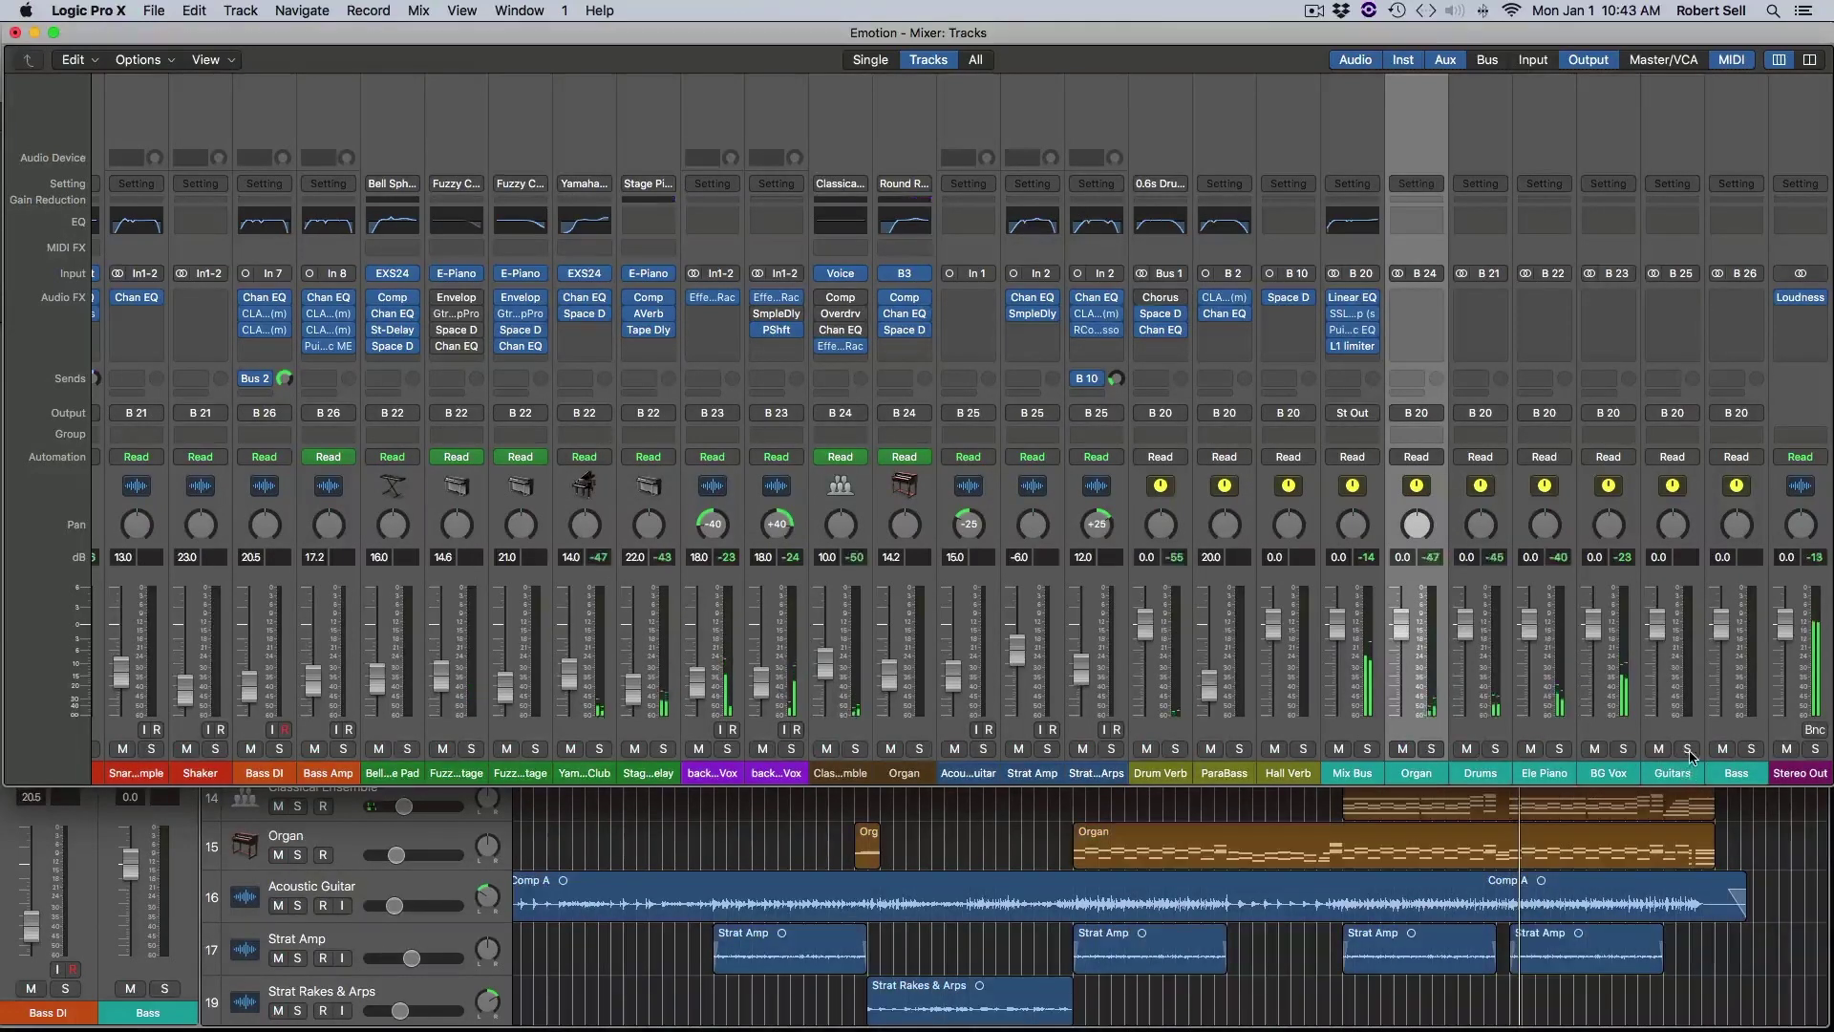
left_click(1688, 750)
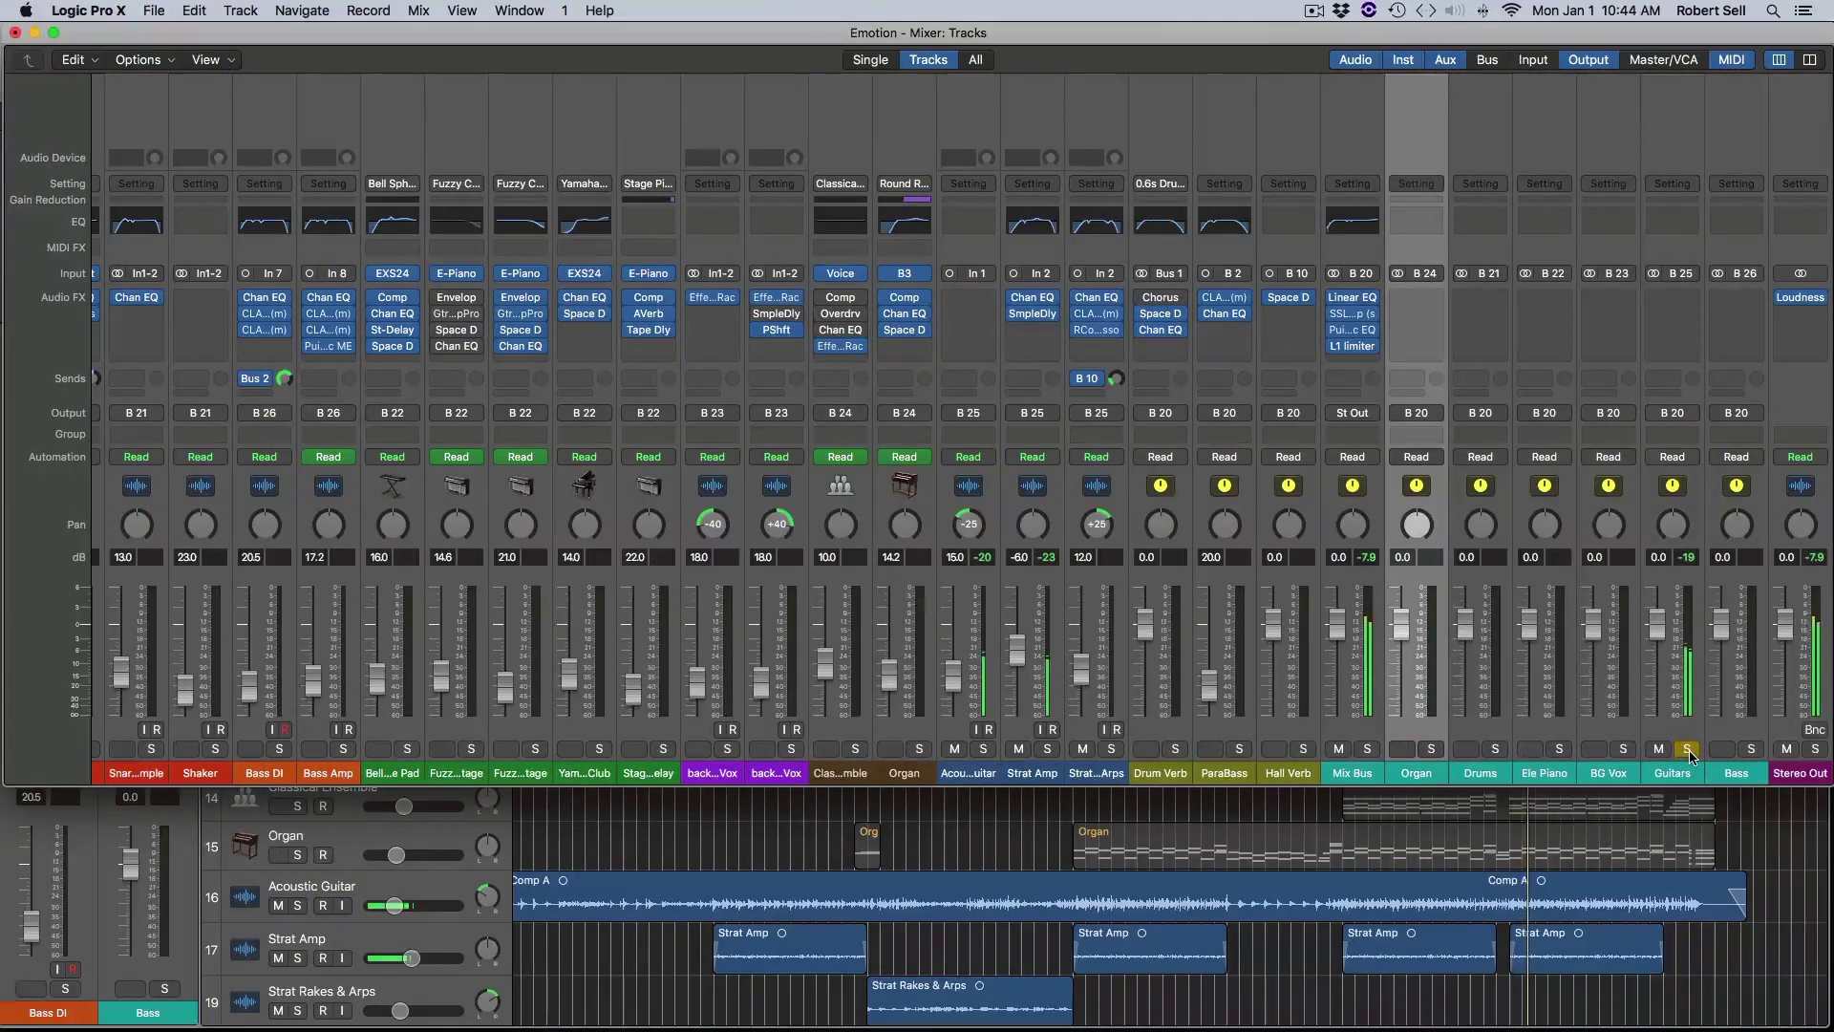
left_click(1688, 750)
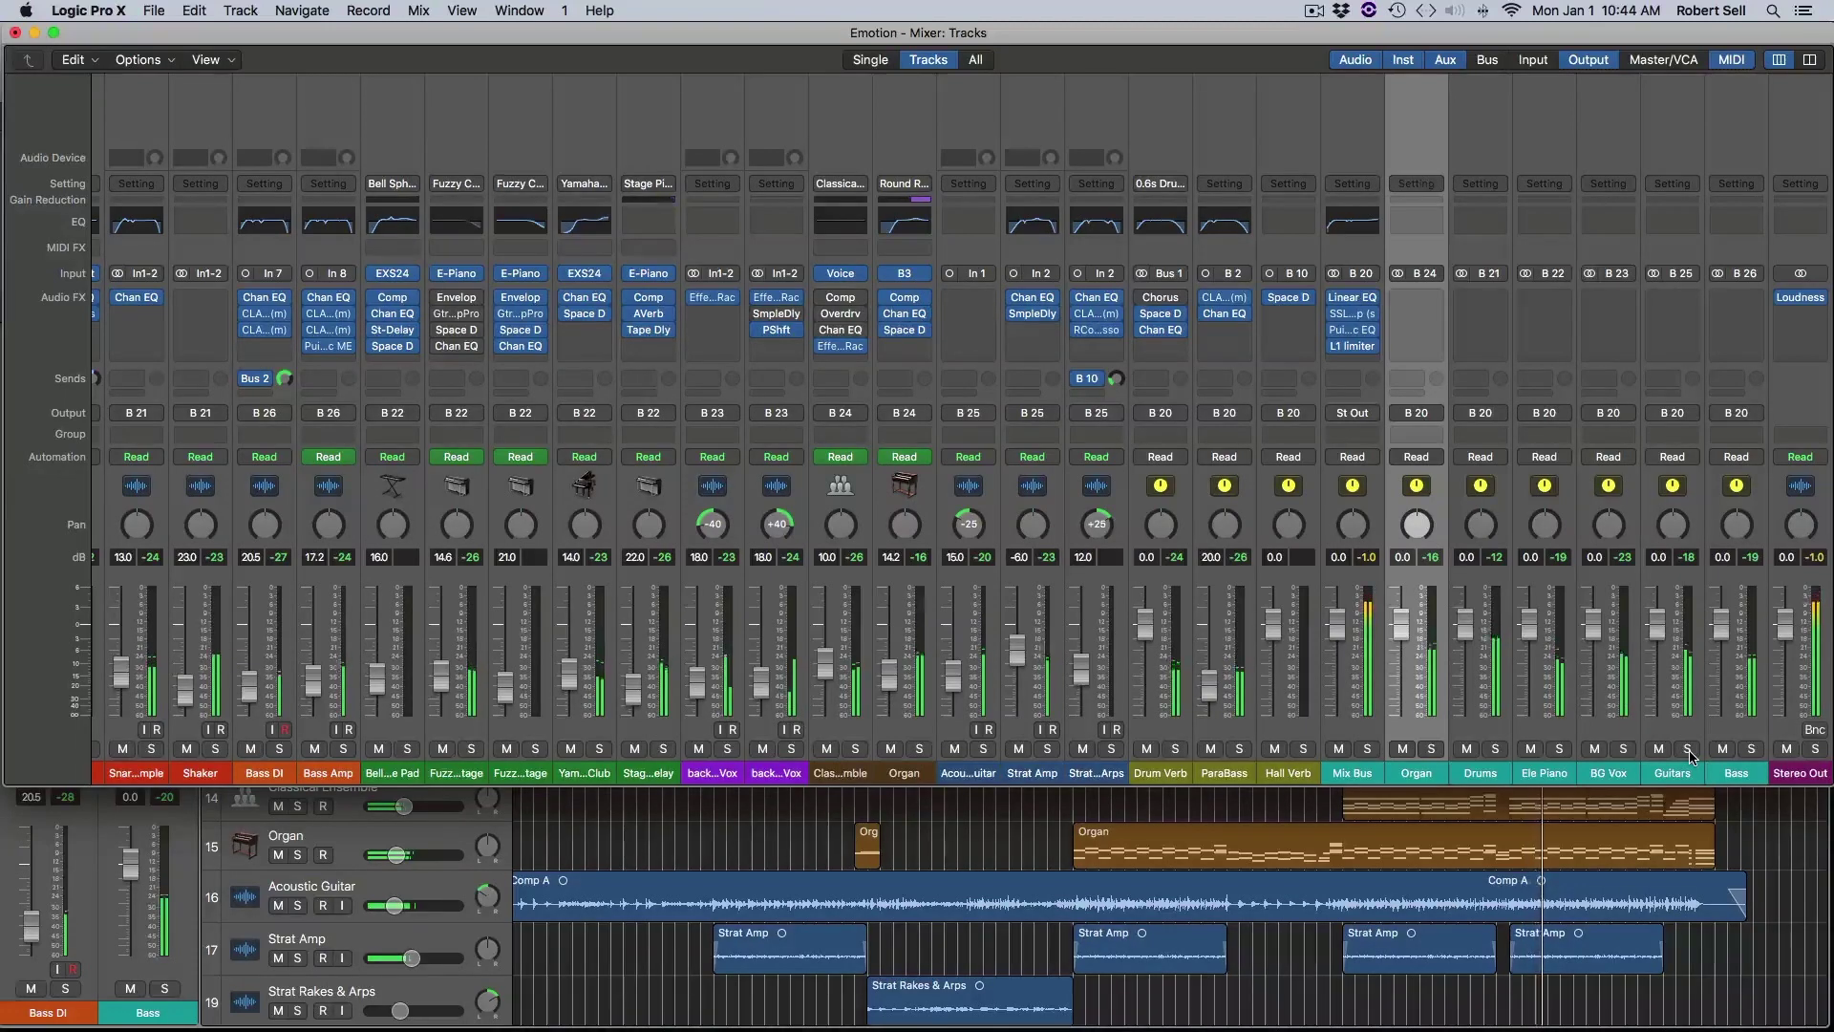
left_click(1687, 750)
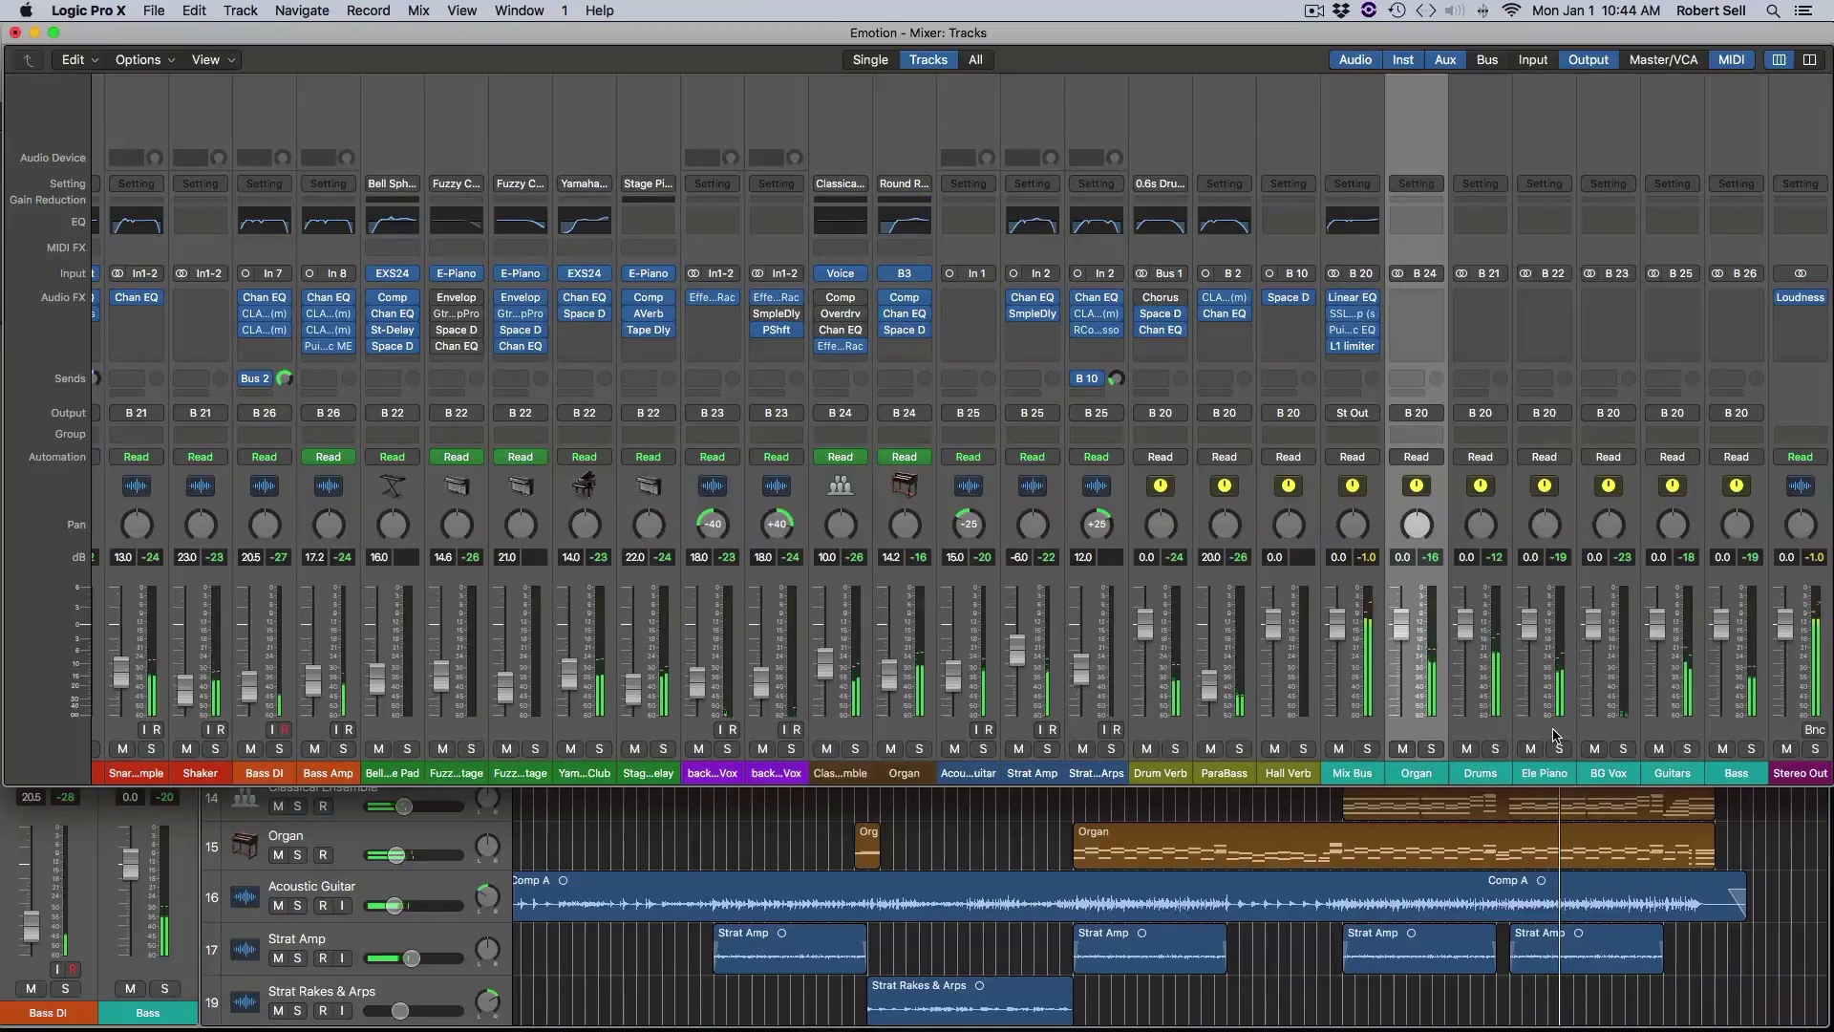
left_click(1480, 735)
Step: Drag-select the aux strips from Organ through Guitars
left_click_drag(1423, 738, 1666, 736)
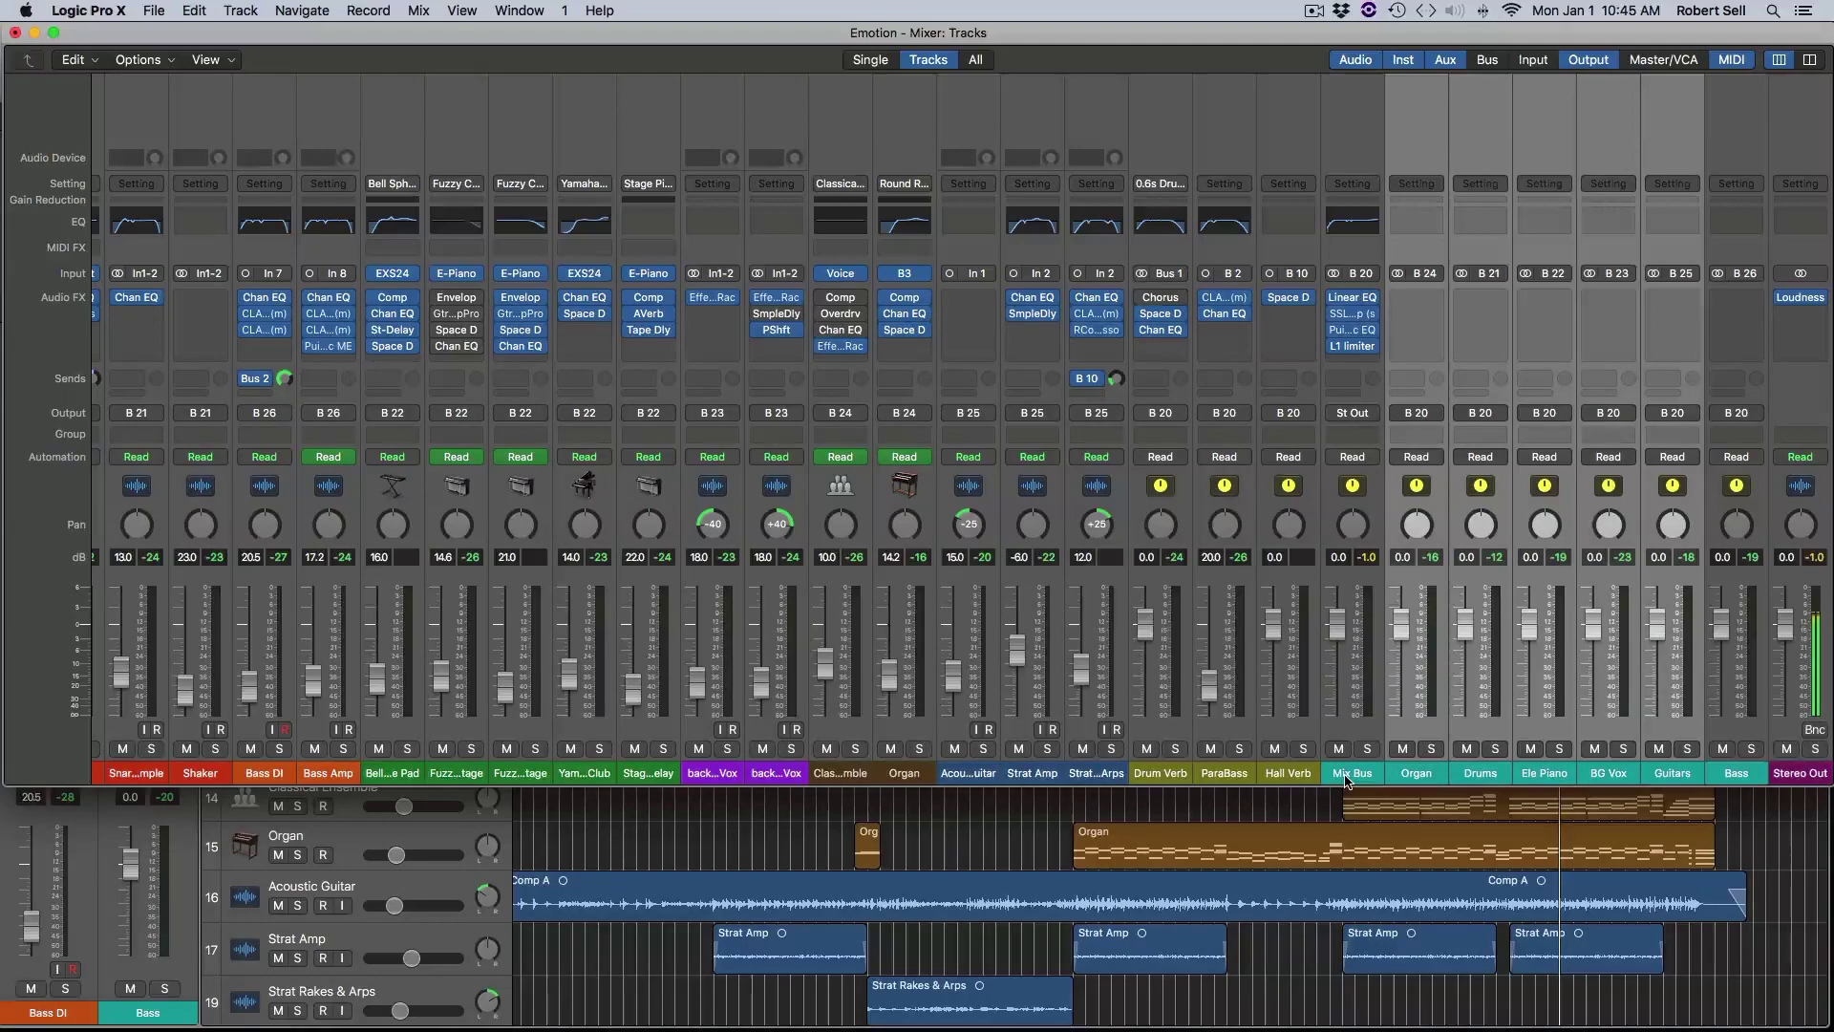
scroll(1778, 740, "right", 2)
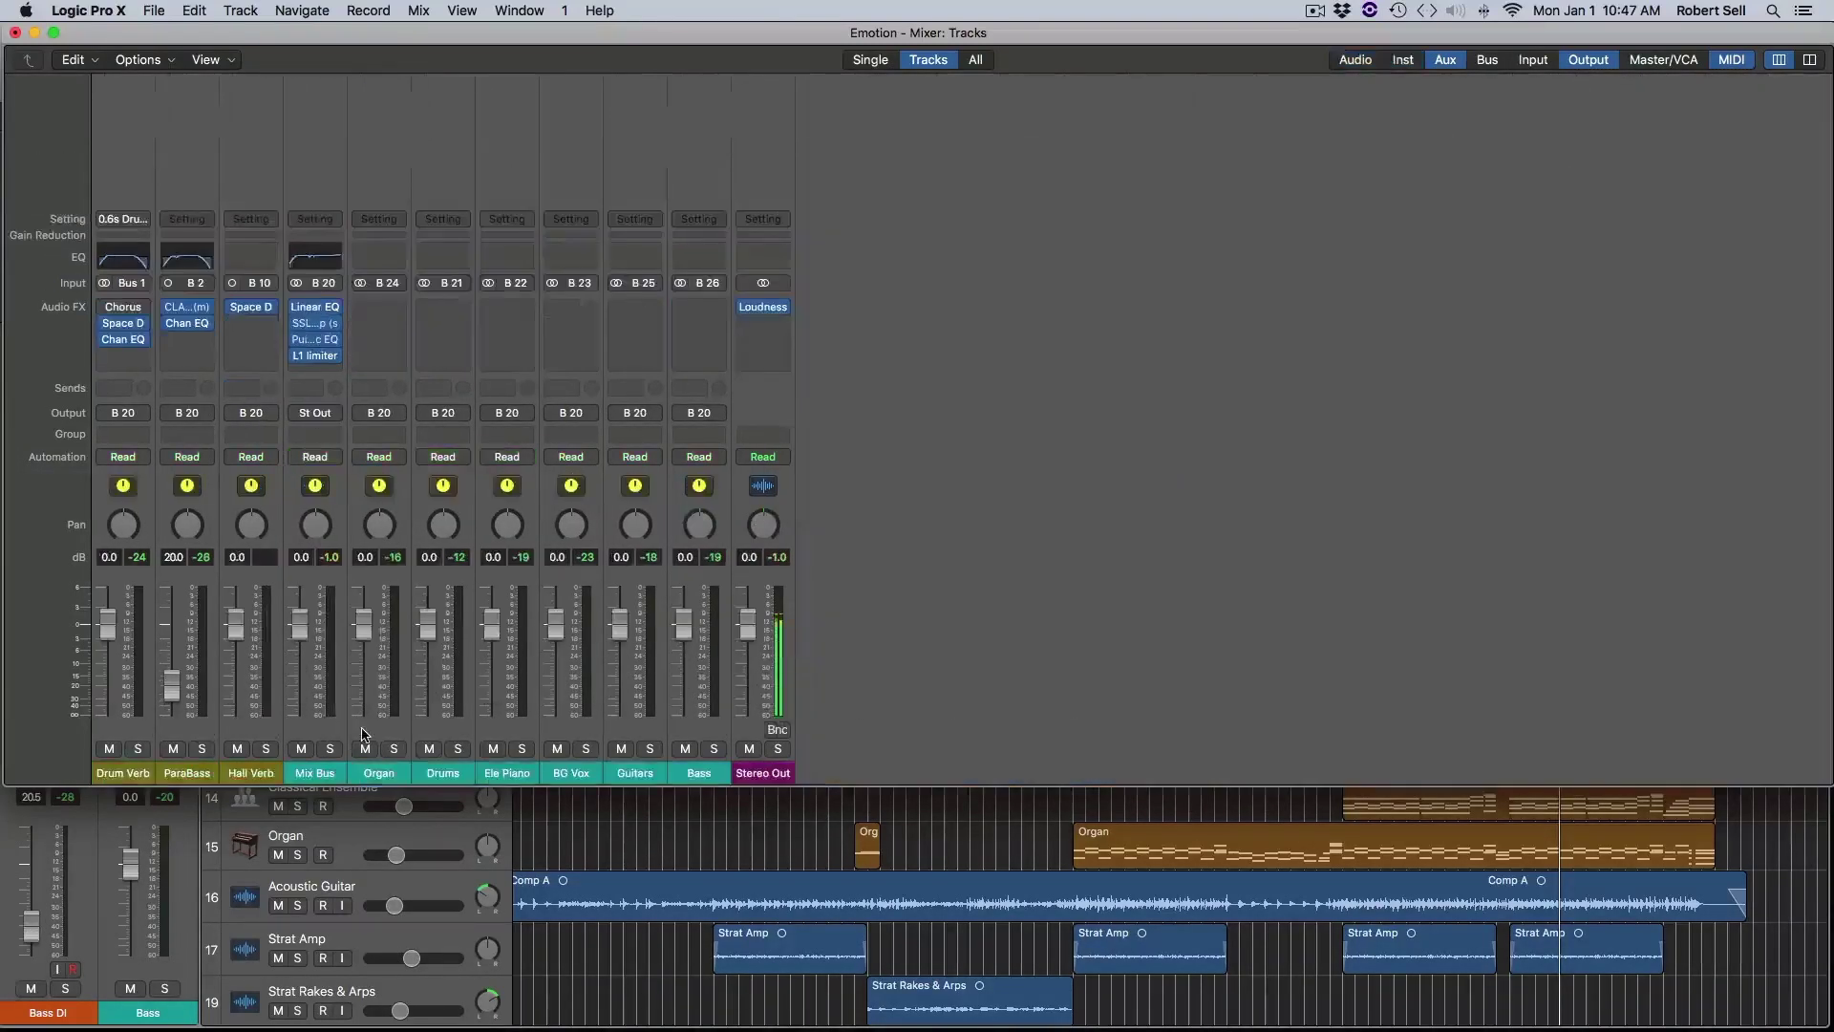
Step: Select the Mix Bus, bypass its effects chain, and open its Linear Phase EQ during playback
left_click_drag(375, 733, 680, 734)
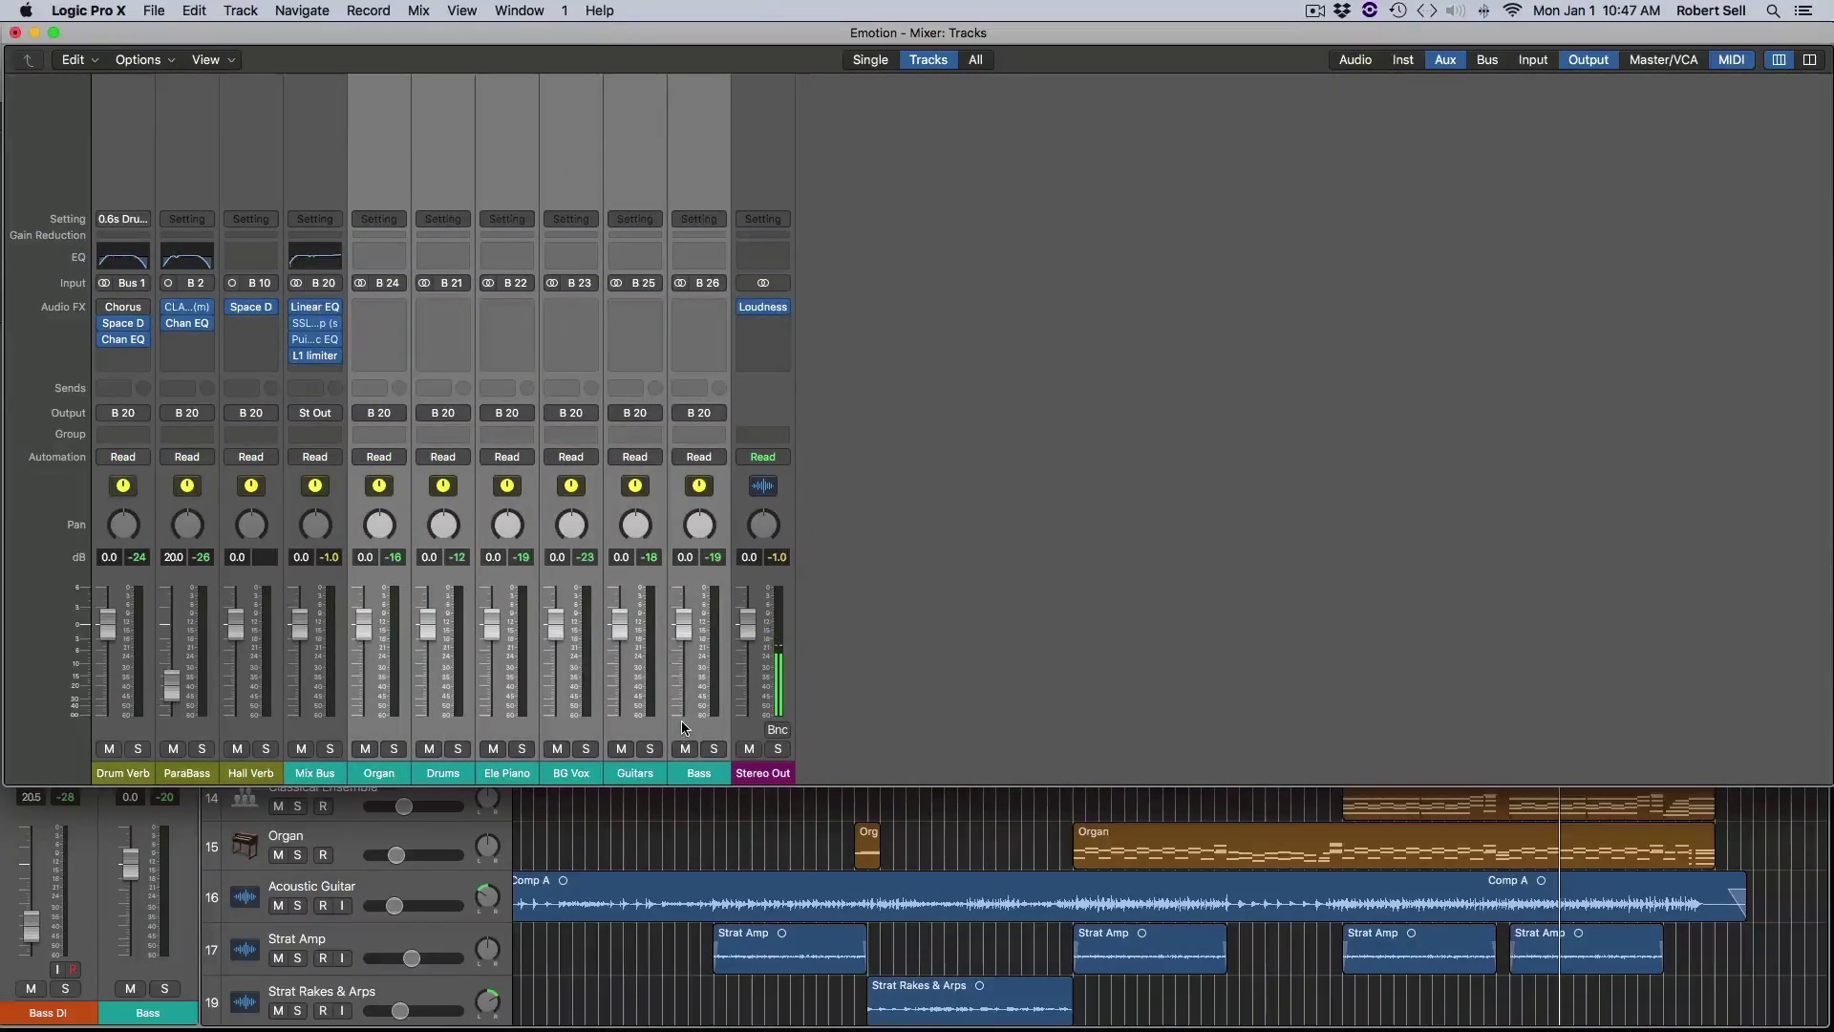
left_click(305, 780)
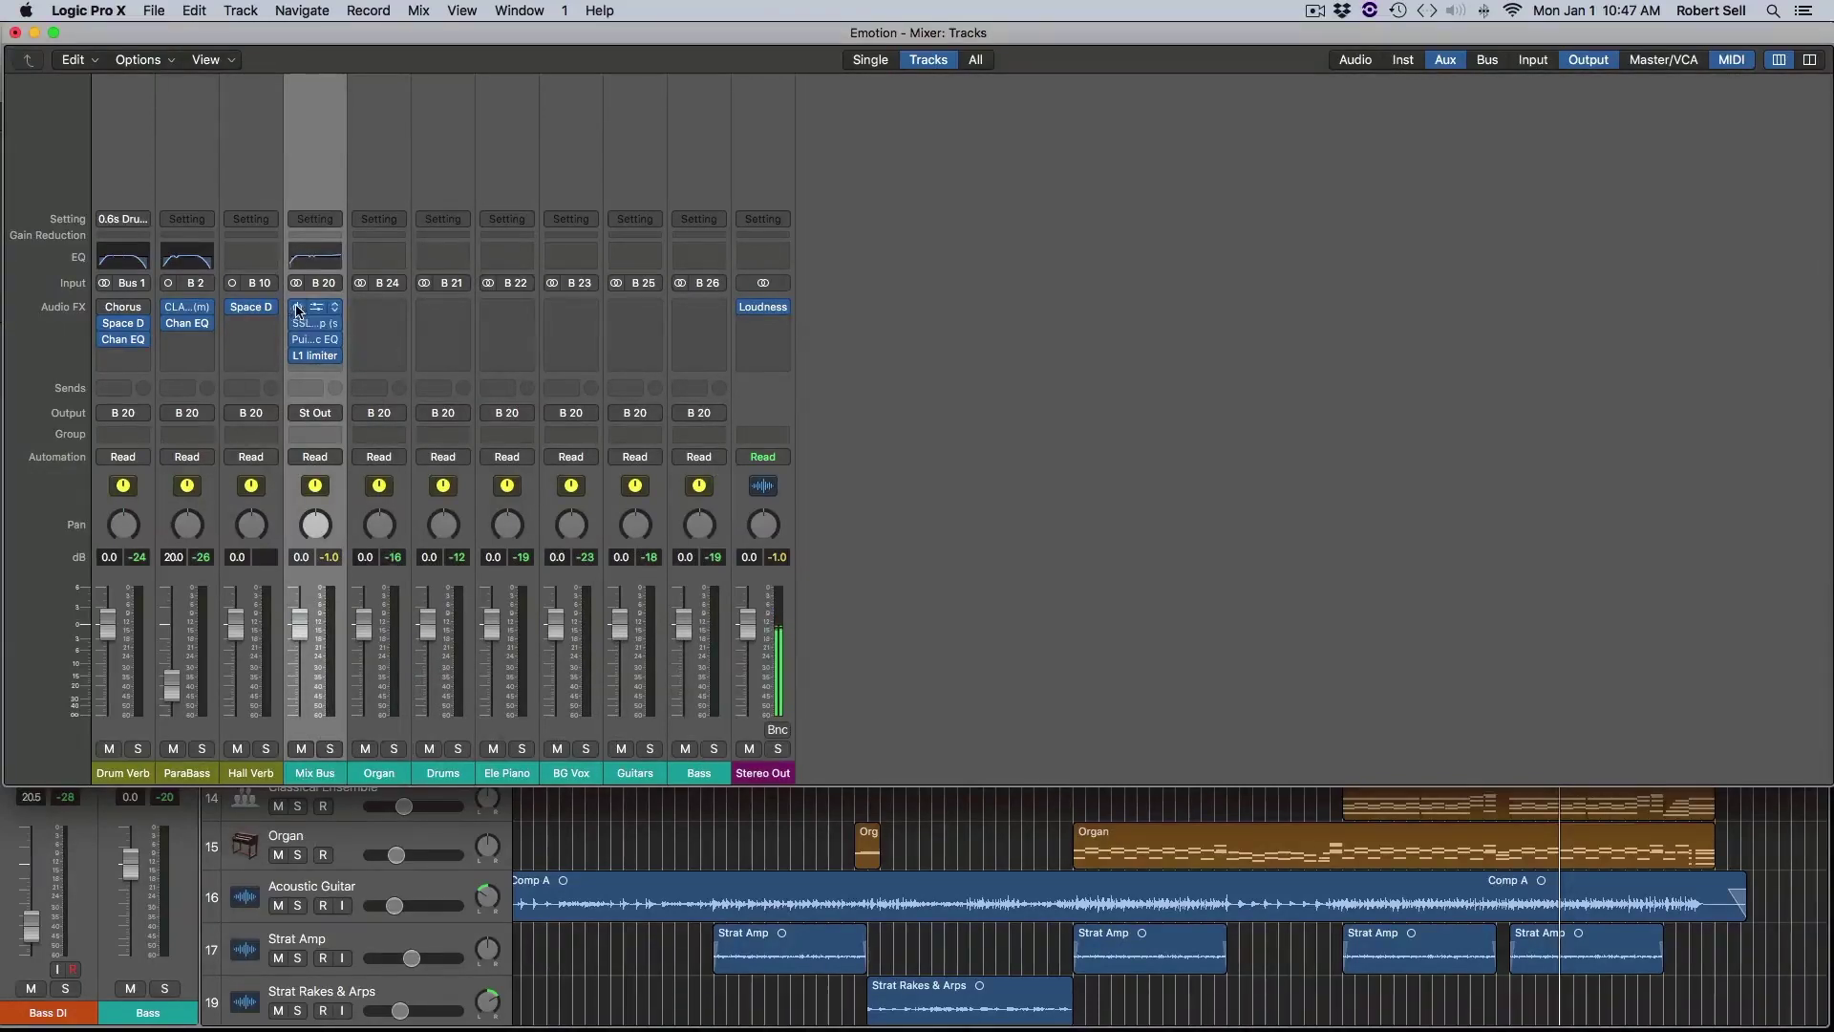
left_click(297, 308, "alt")
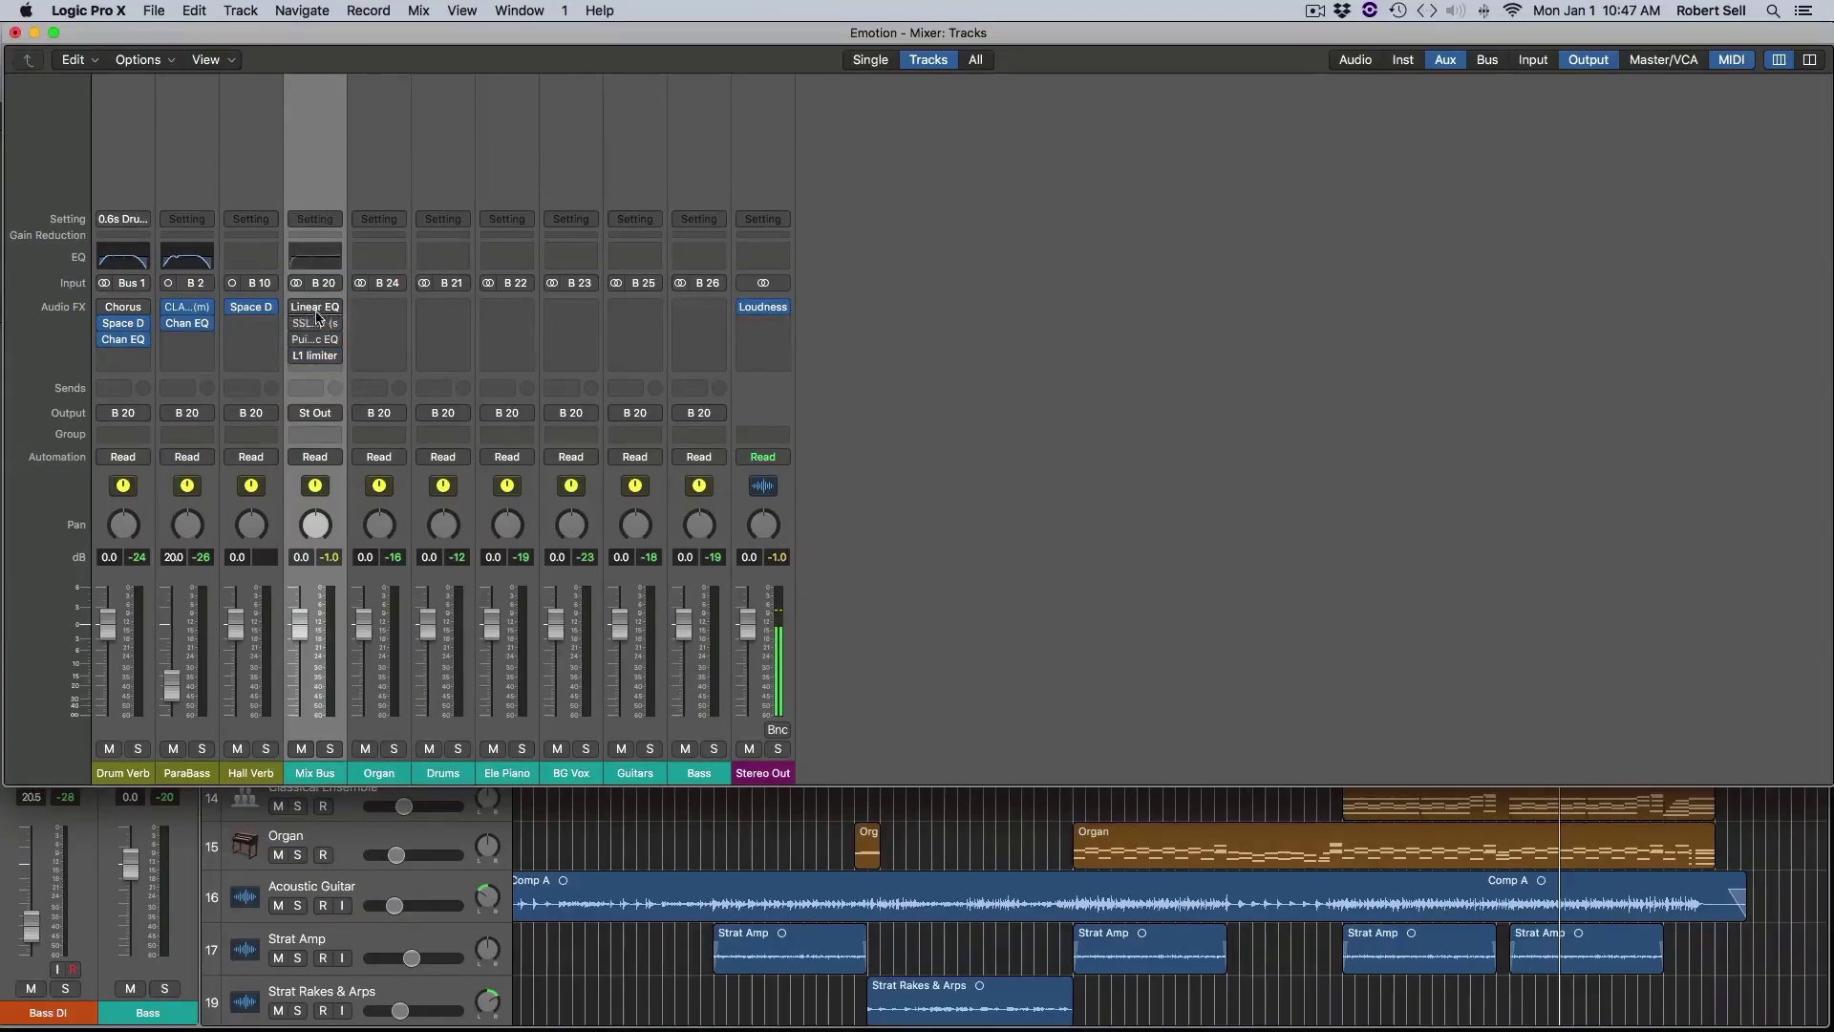
mouse_move(315, 312)
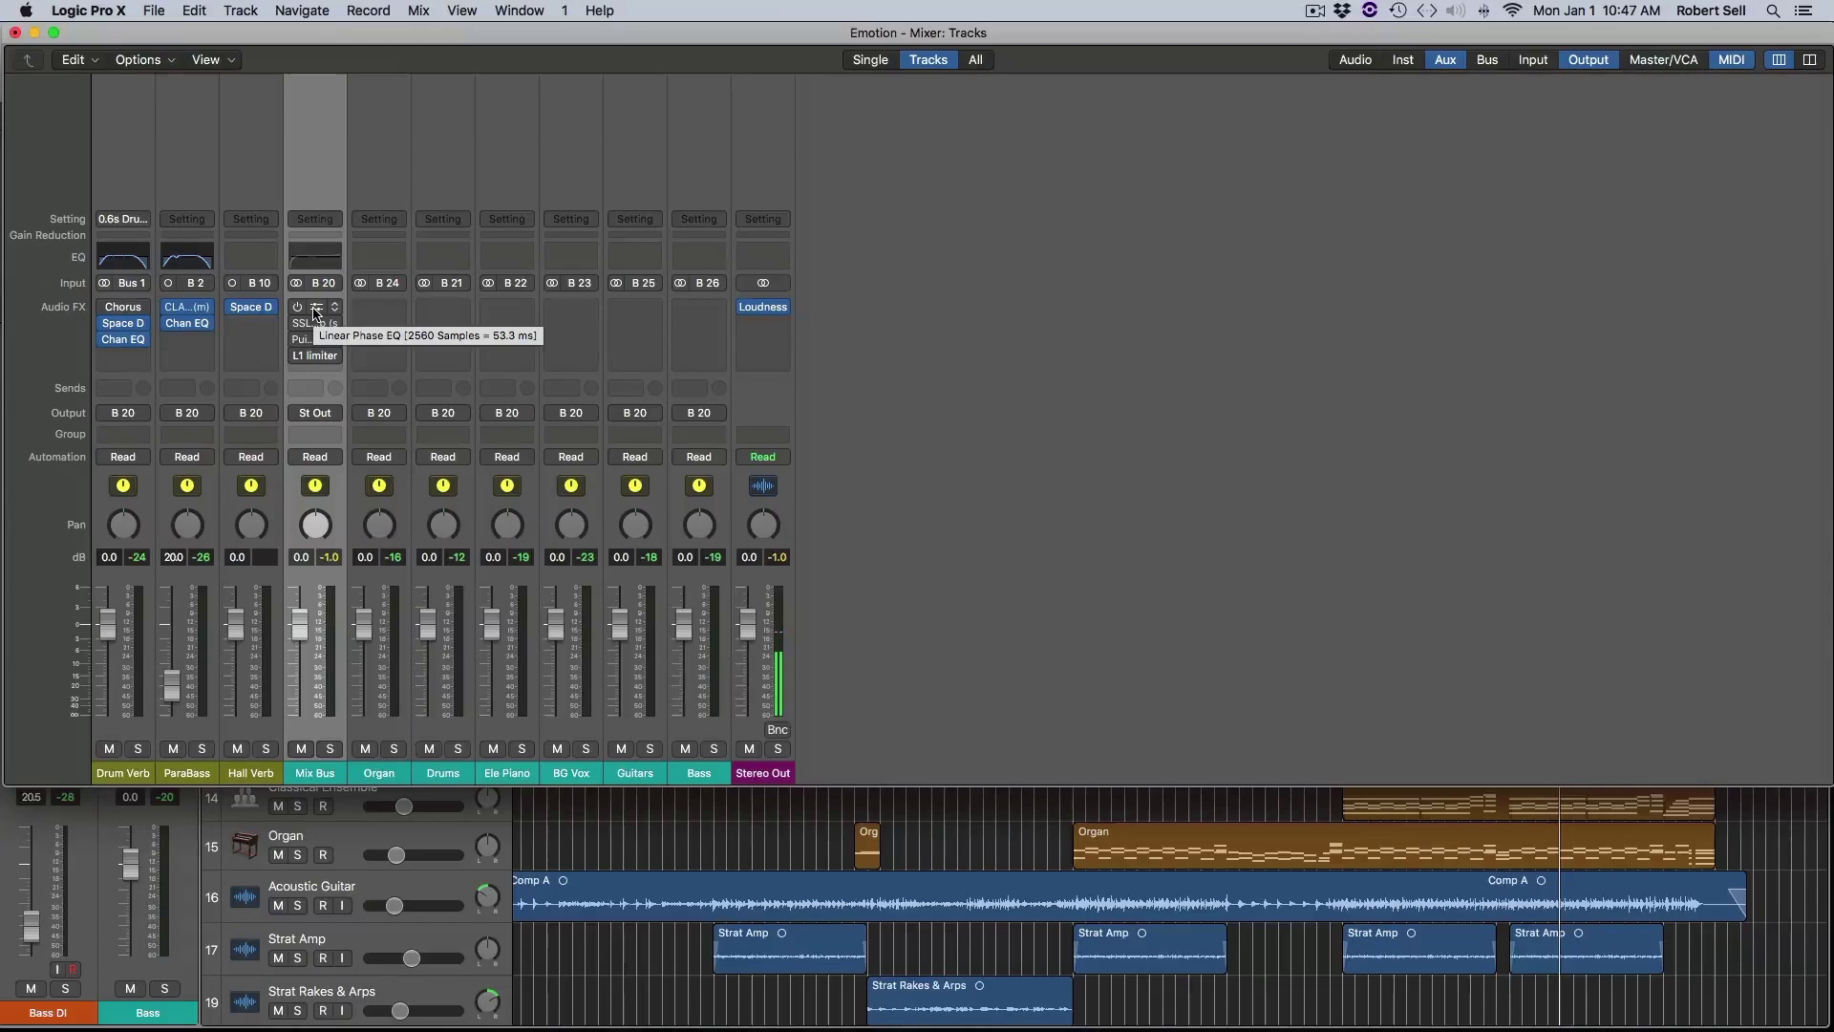
left_click(315, 312)
key("space")
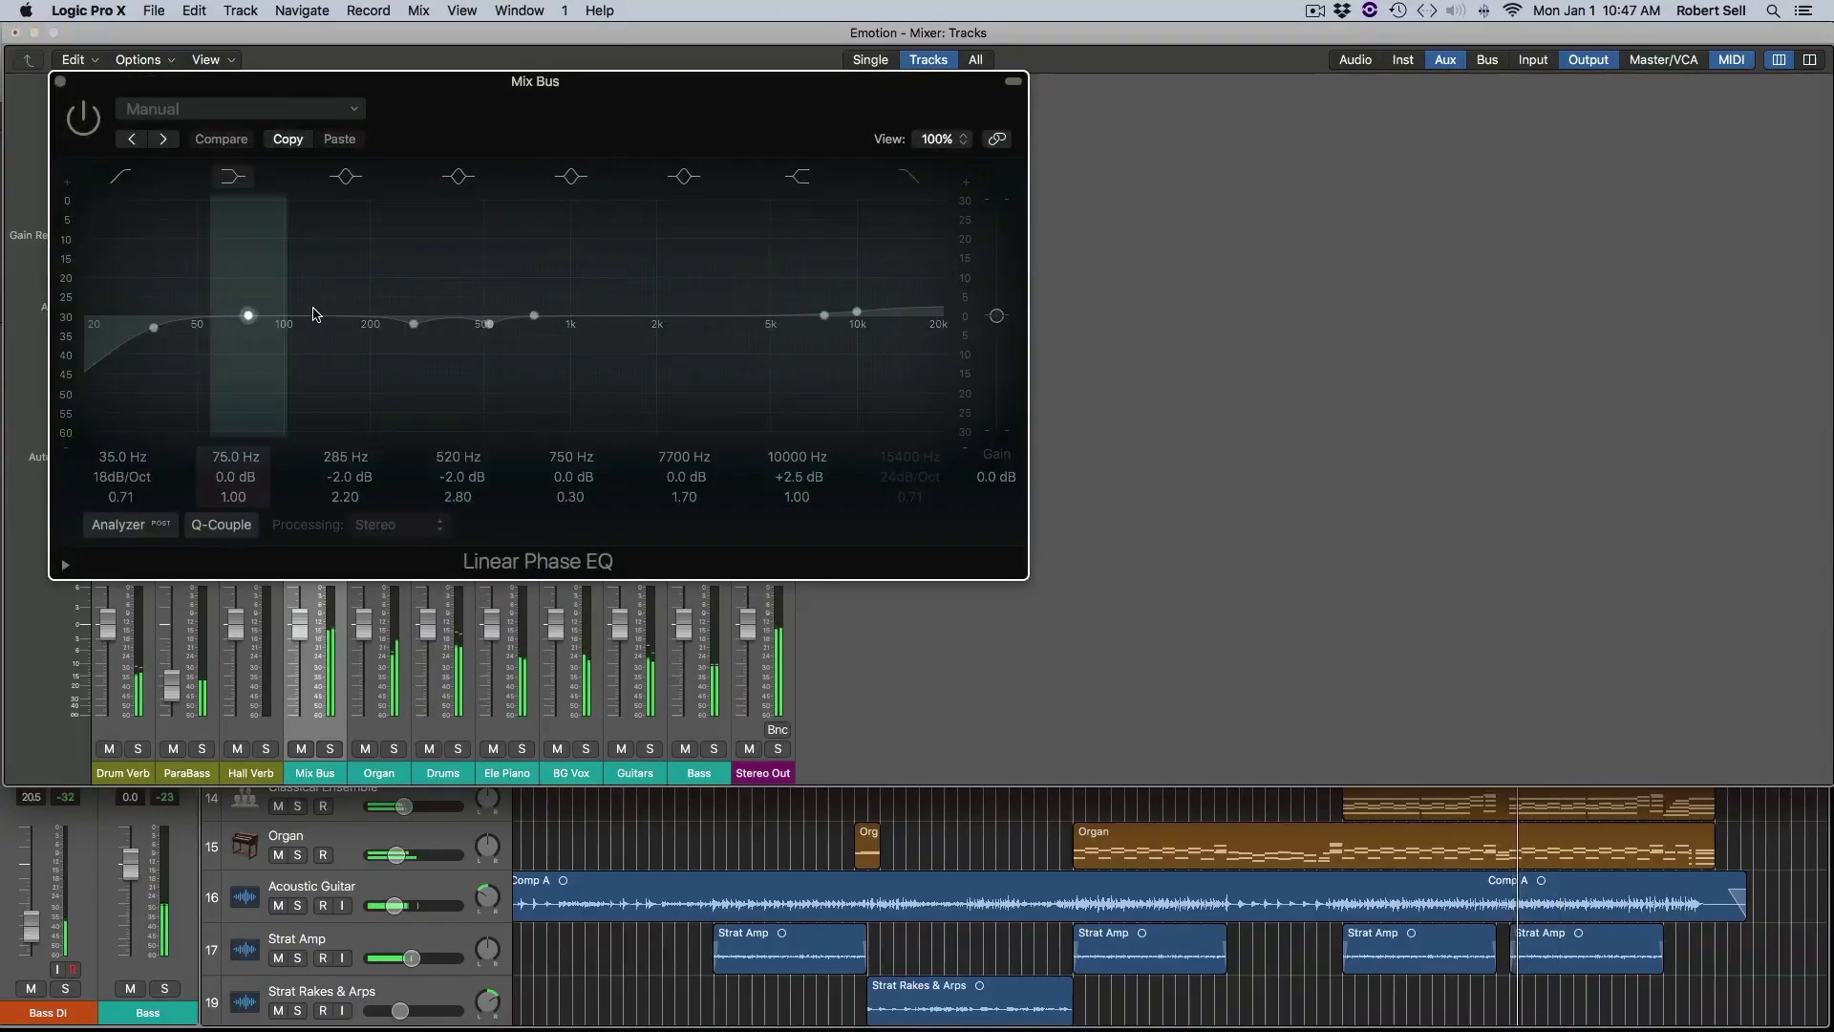
Step: A/B the Mix Bus Linear Phase EQ bypass during playback, leaving it on and its window closed
left_click(83, 119)
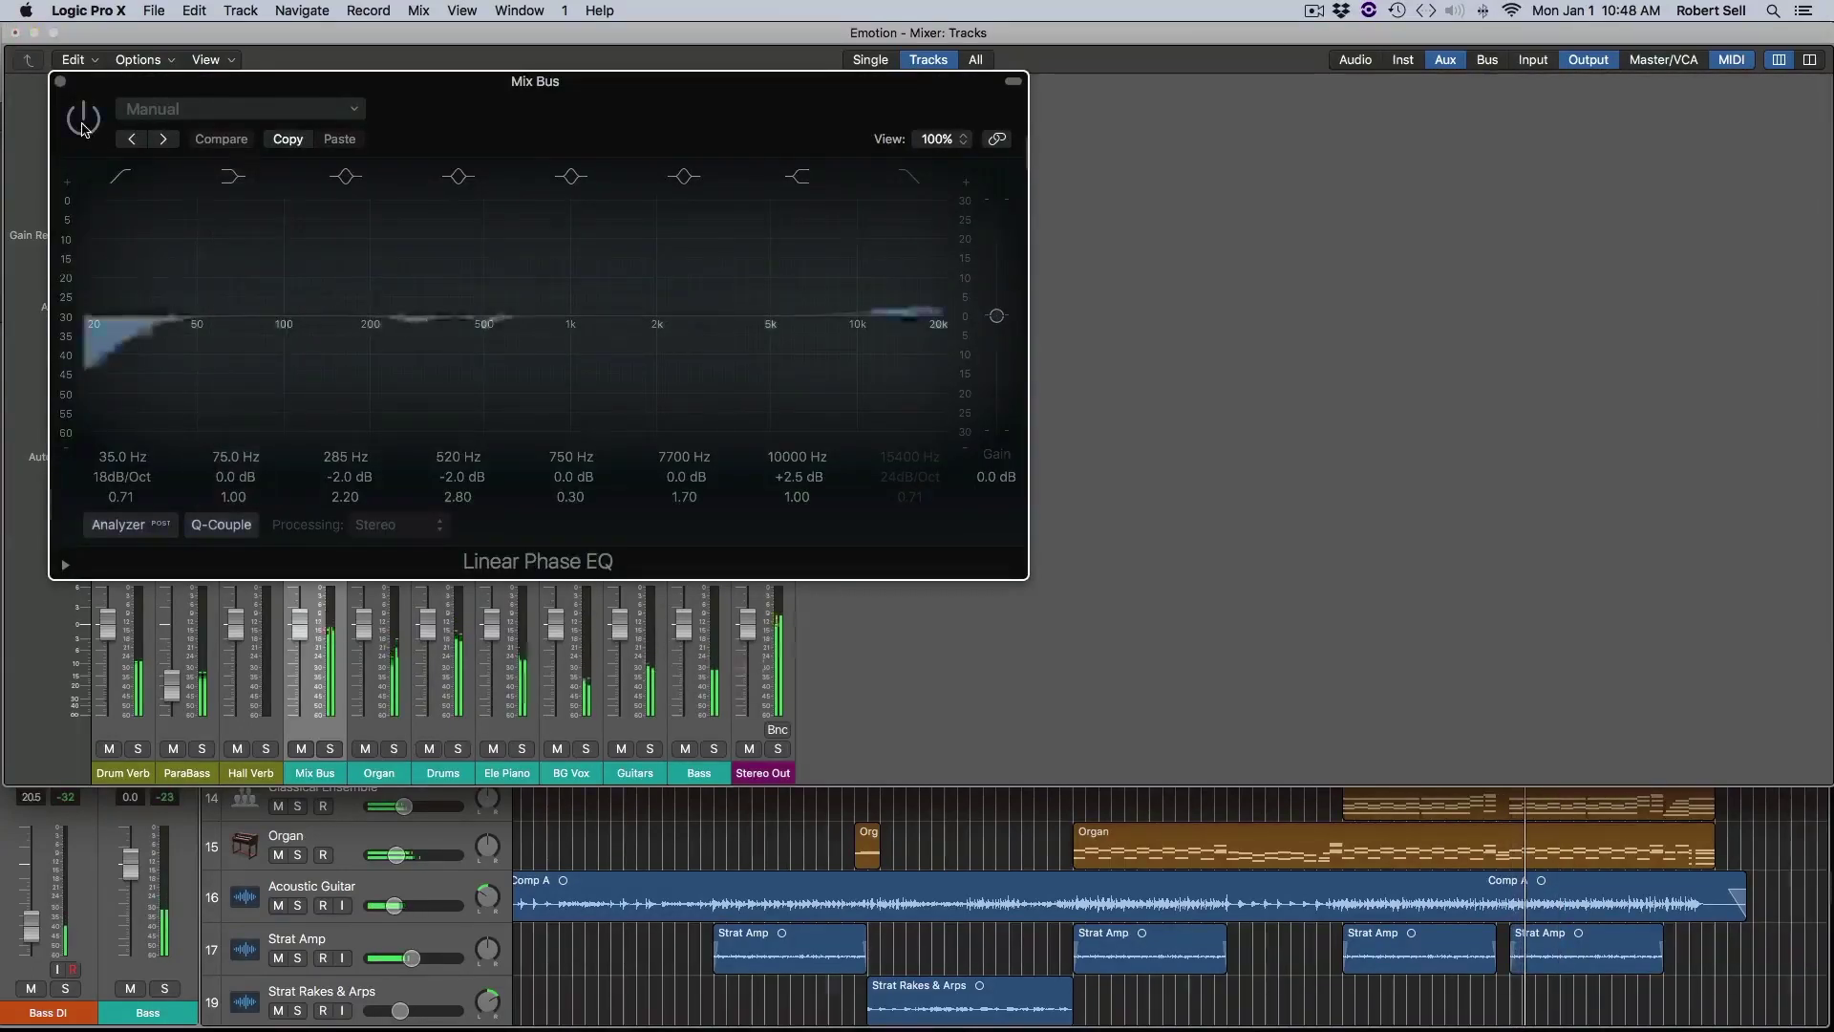
left_click(84, 120)
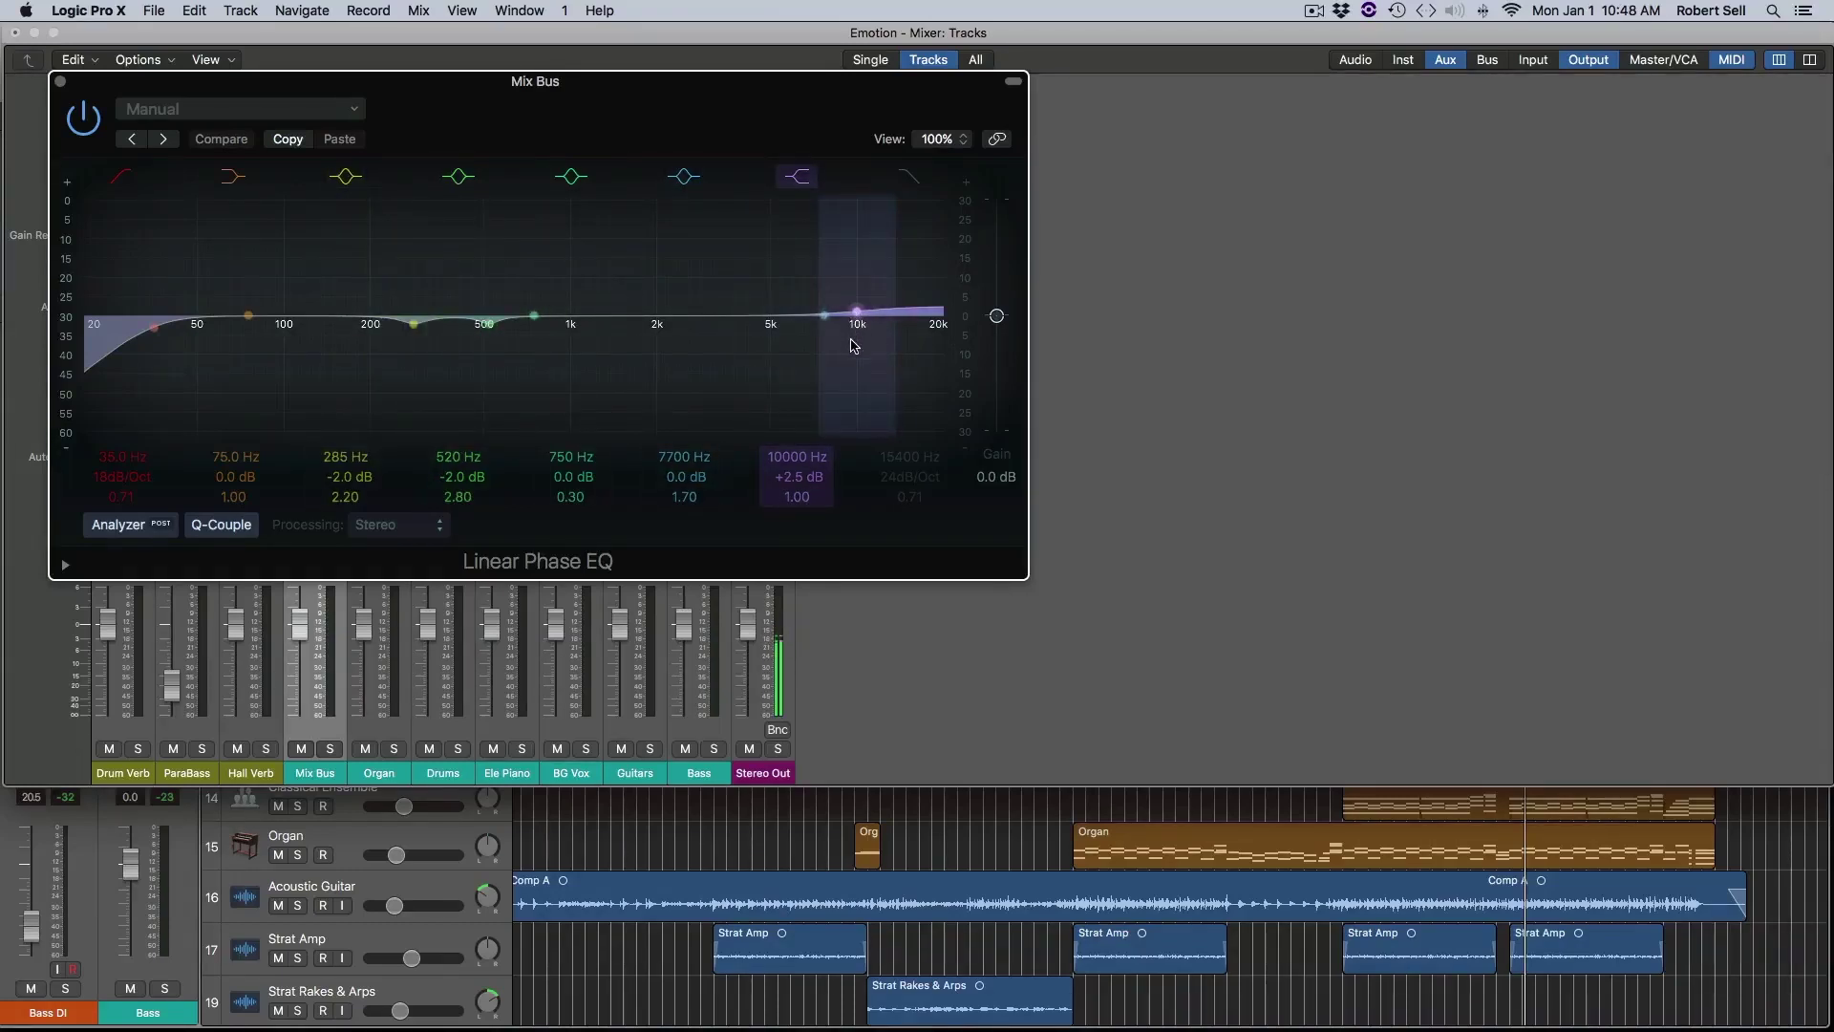
left_click(80, 120)
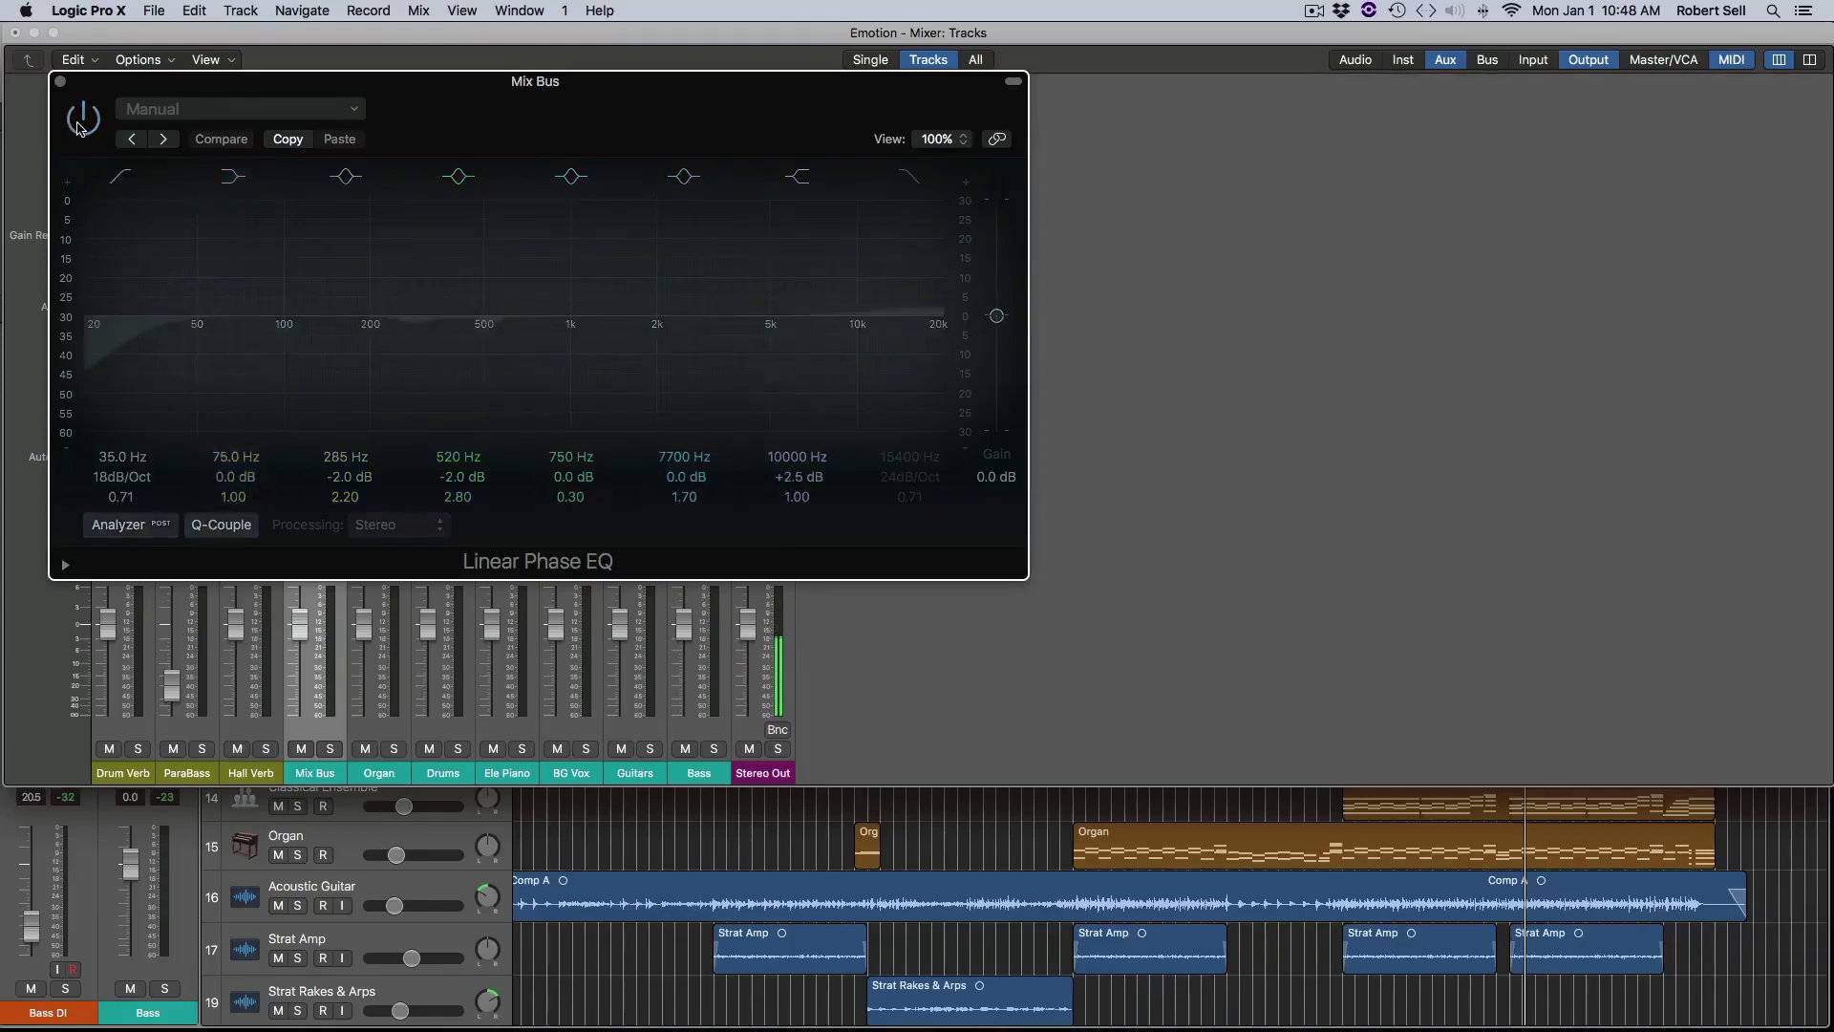
key("space")
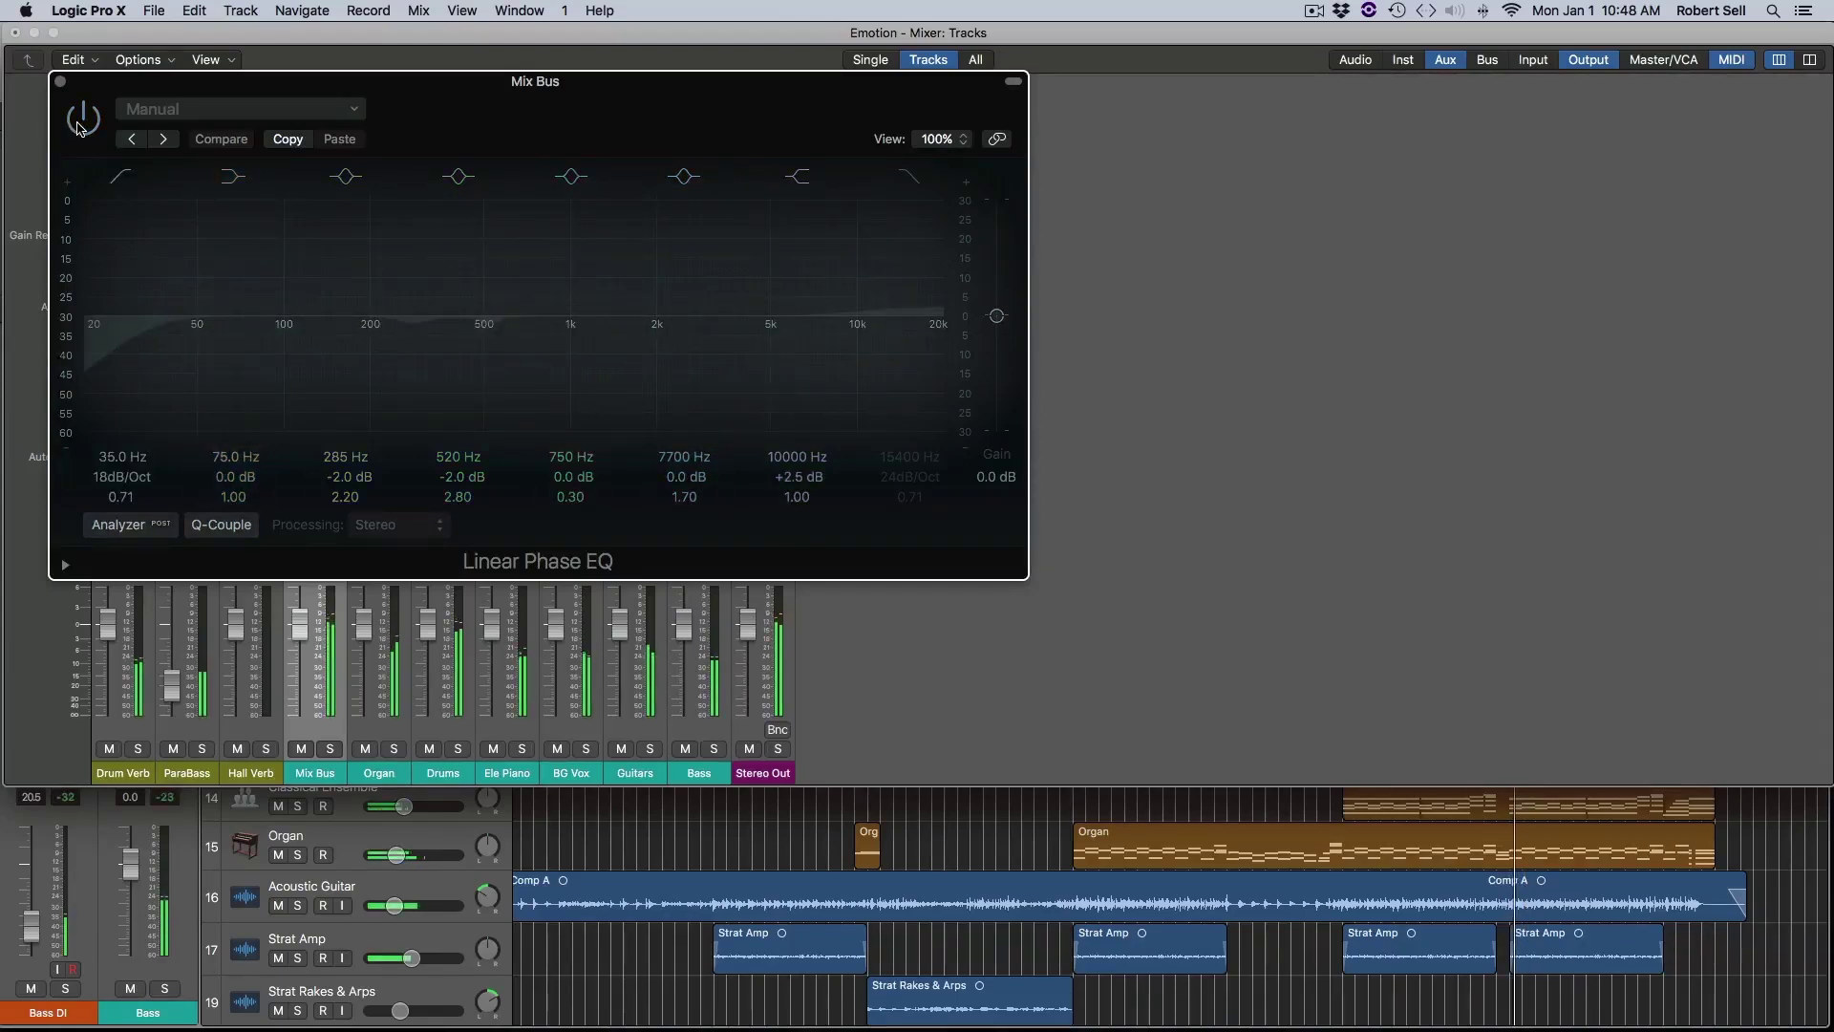
left_click(80, 121)
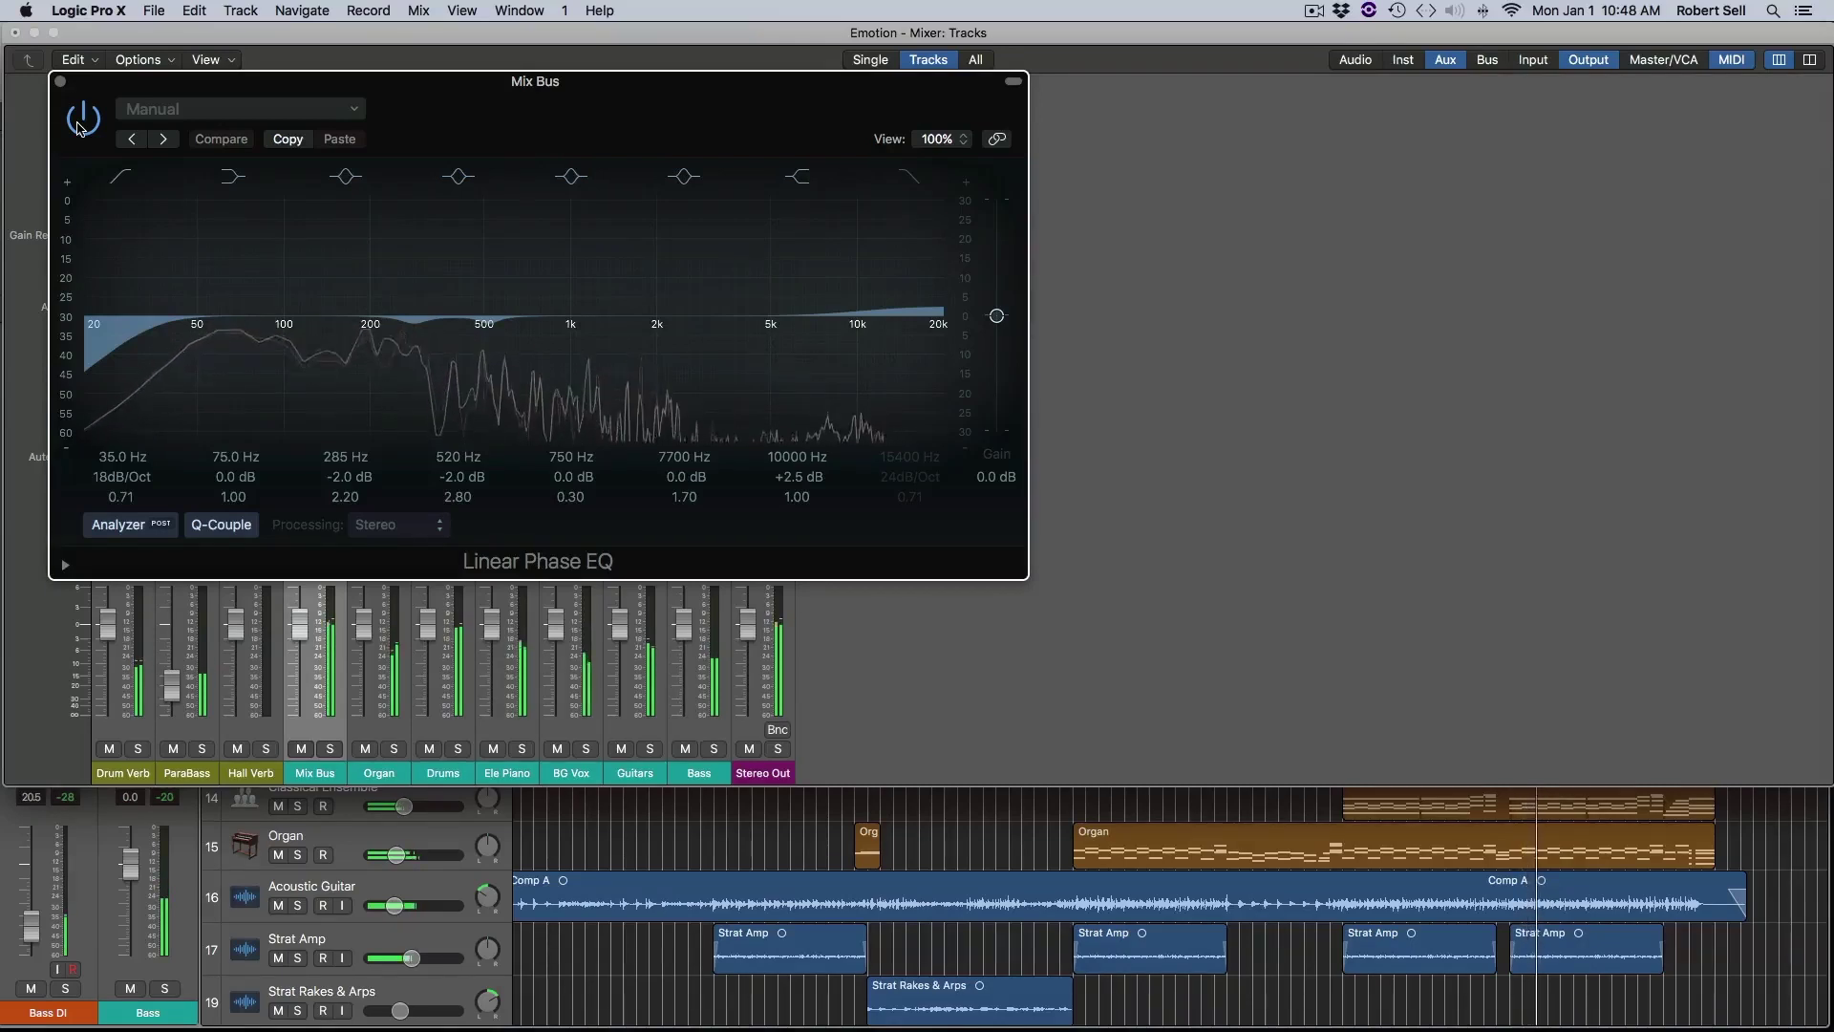
key("super+w")
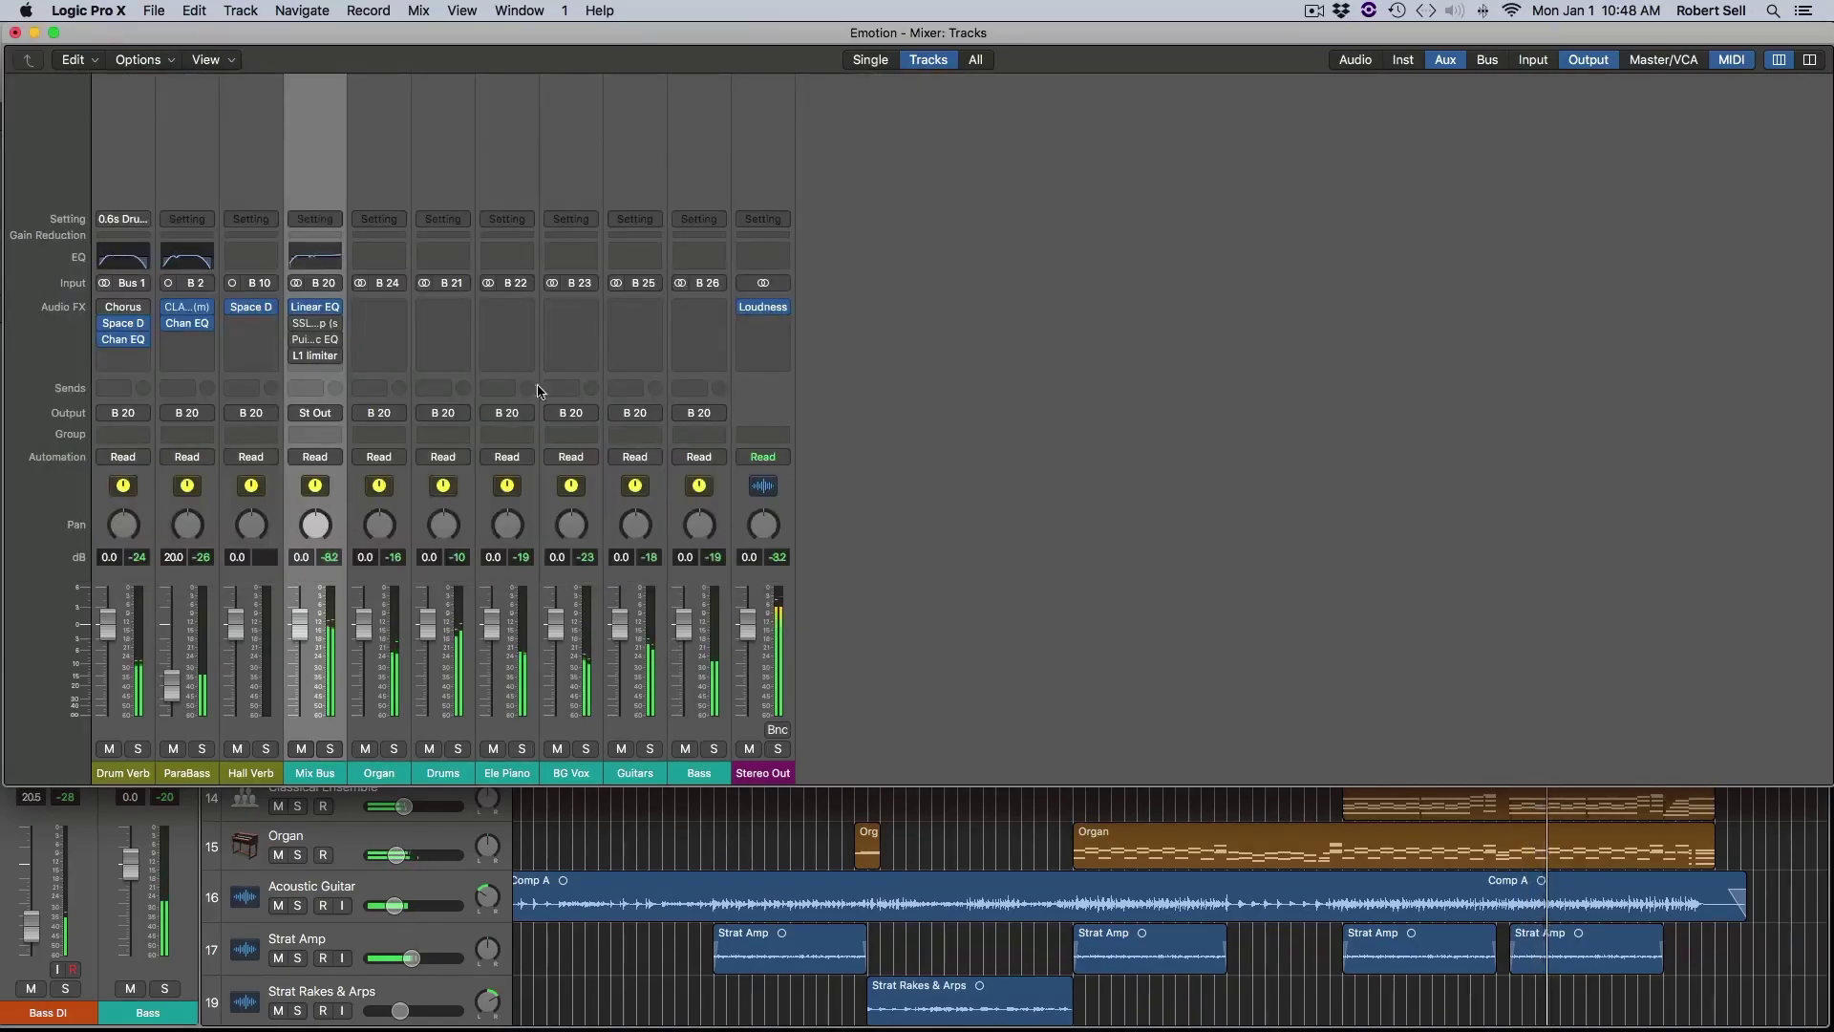
Step: Open the Mix Bus SSL compressor, move its window aside, and enable it during playback
left_click(315, 342)
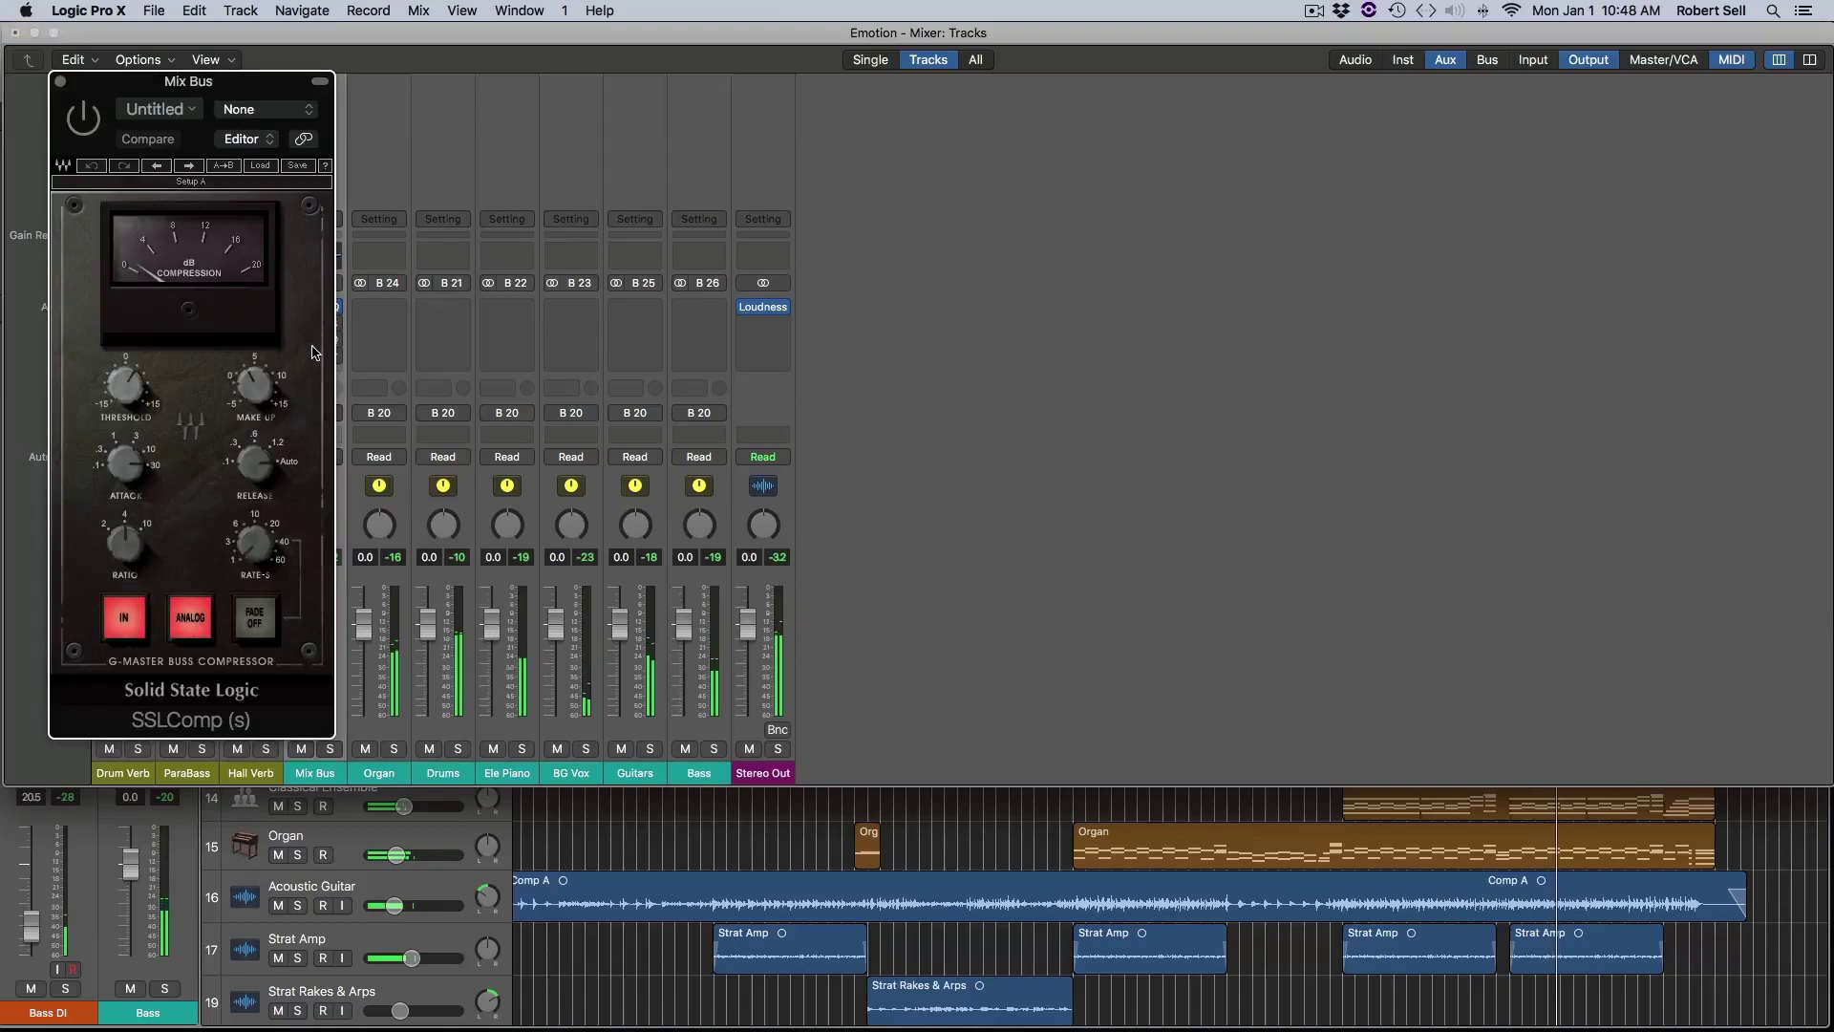
left_click_drag(162, 81, 588, 86)
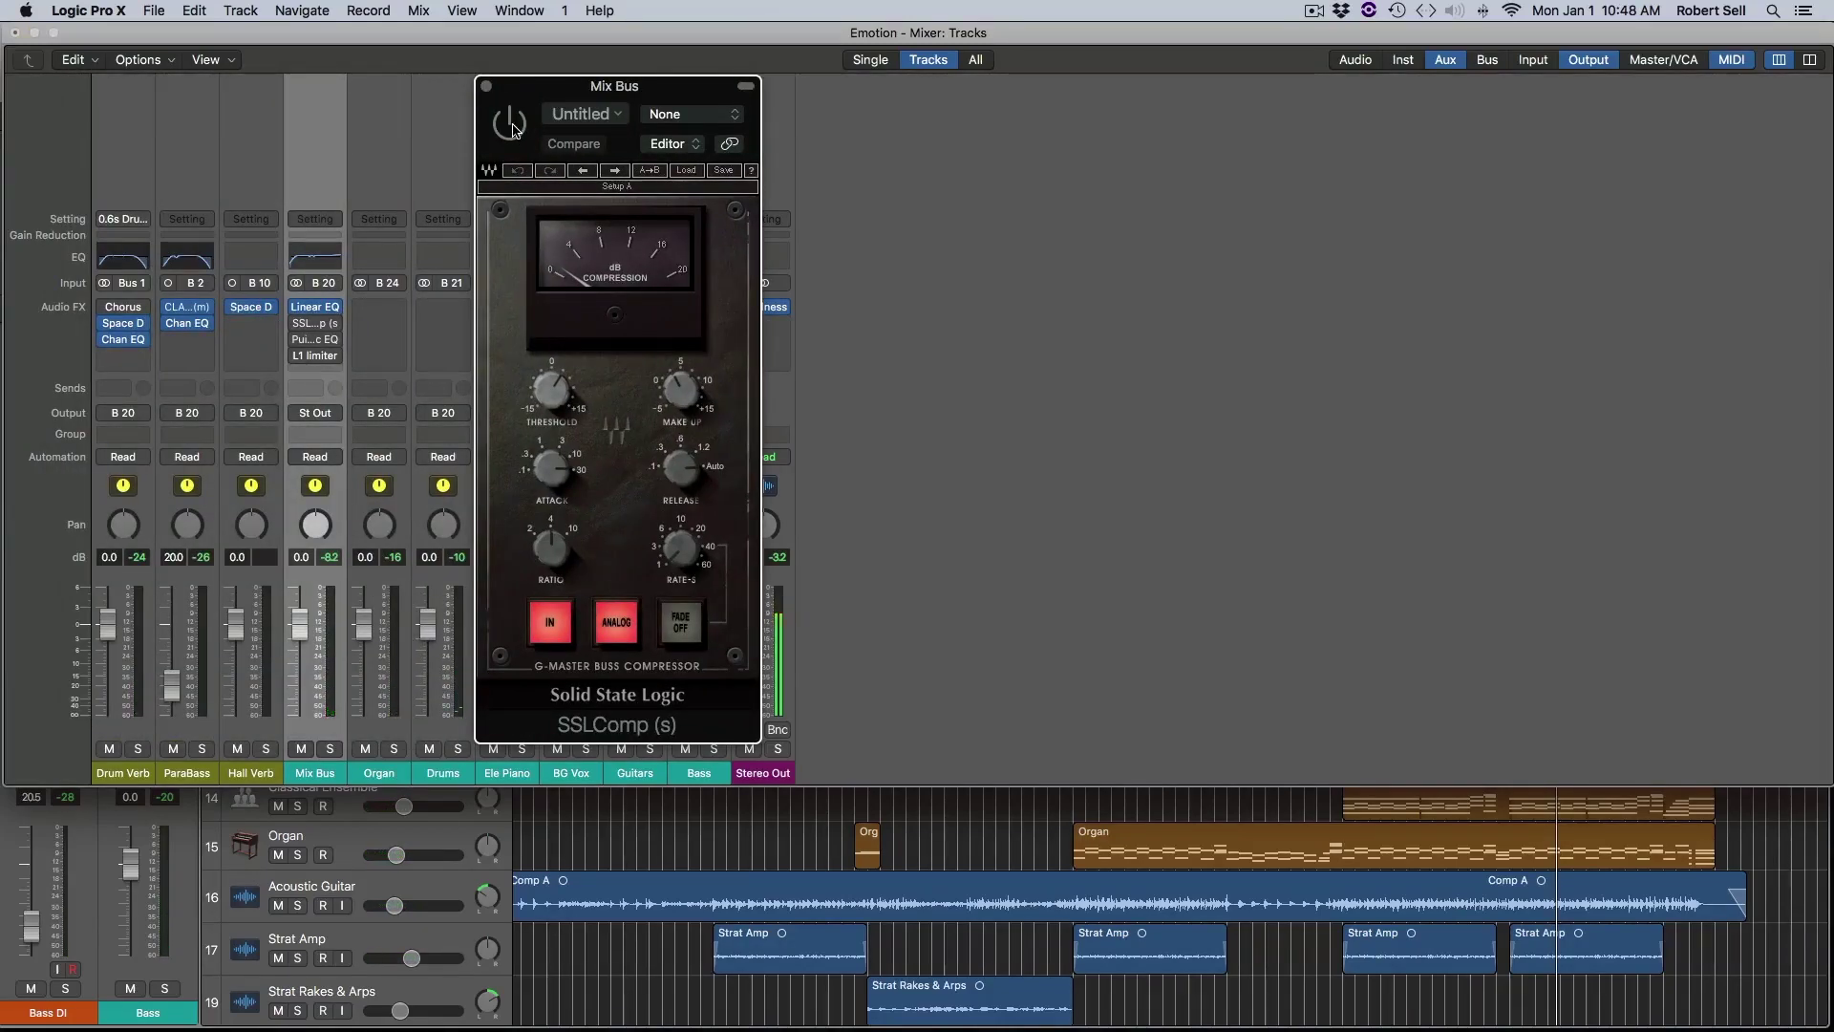
key("space")
key("space")
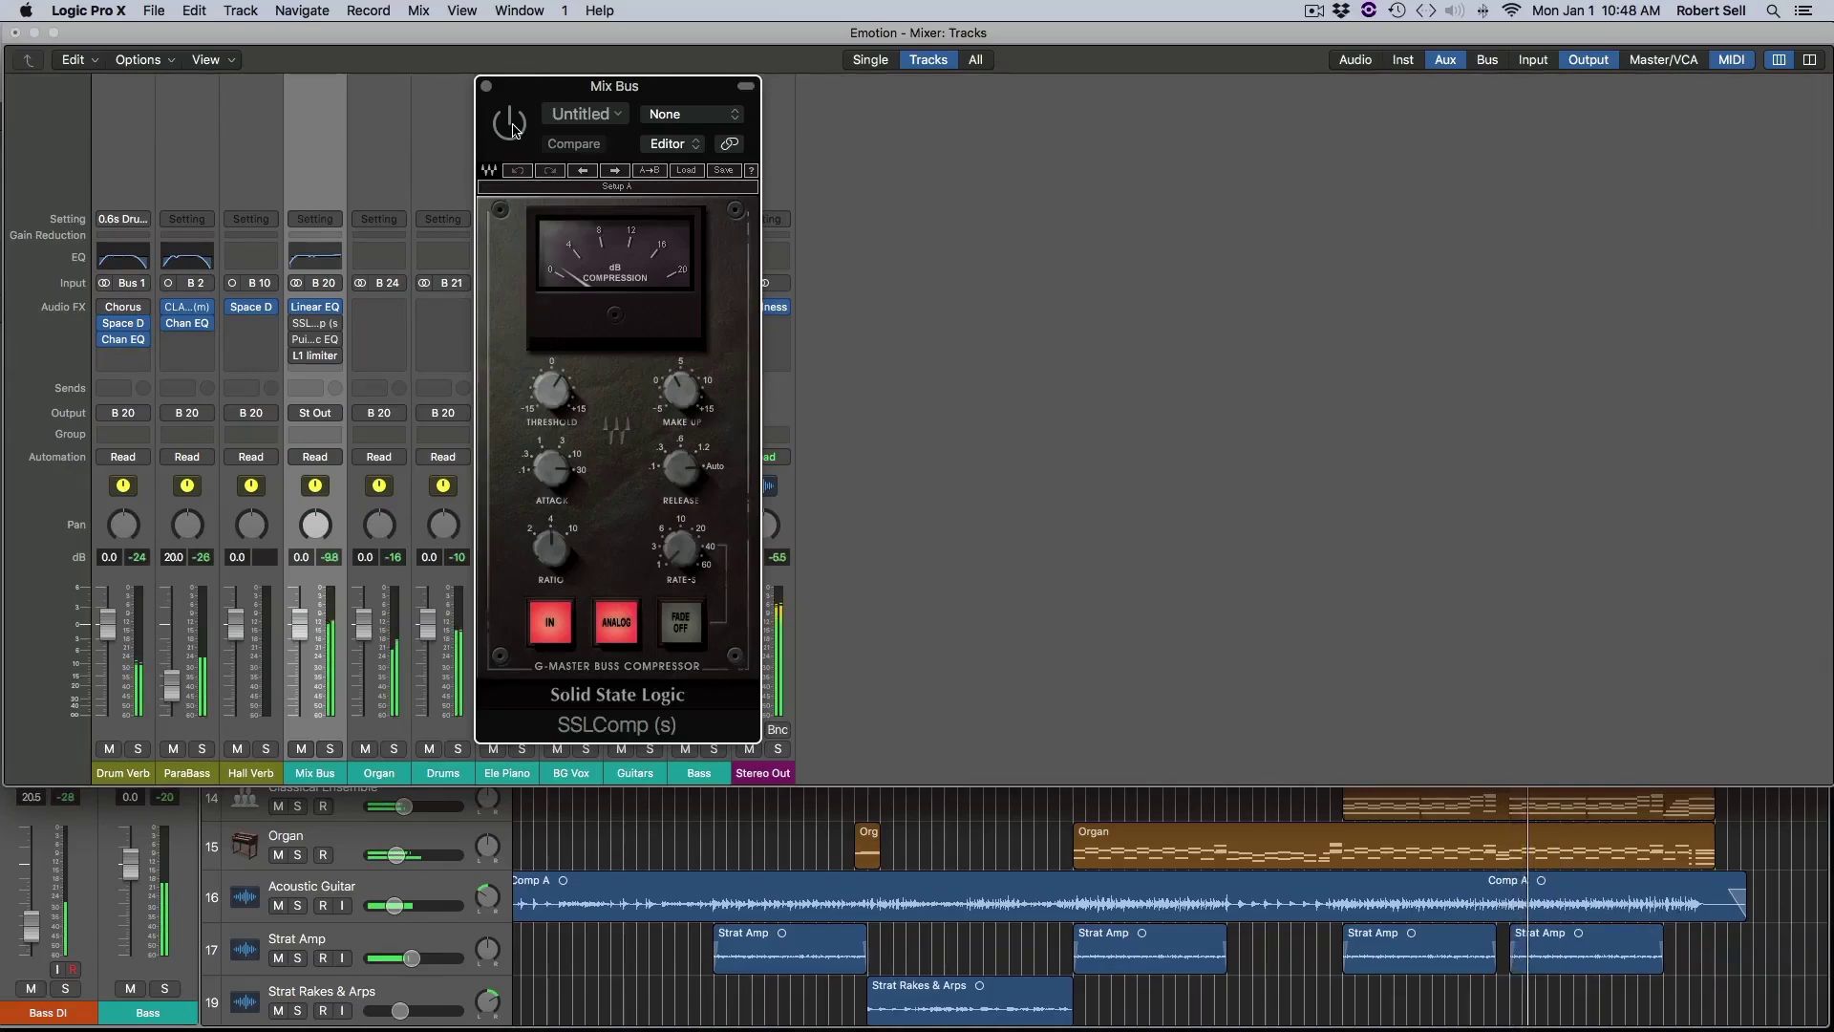
left_click(513, 129)
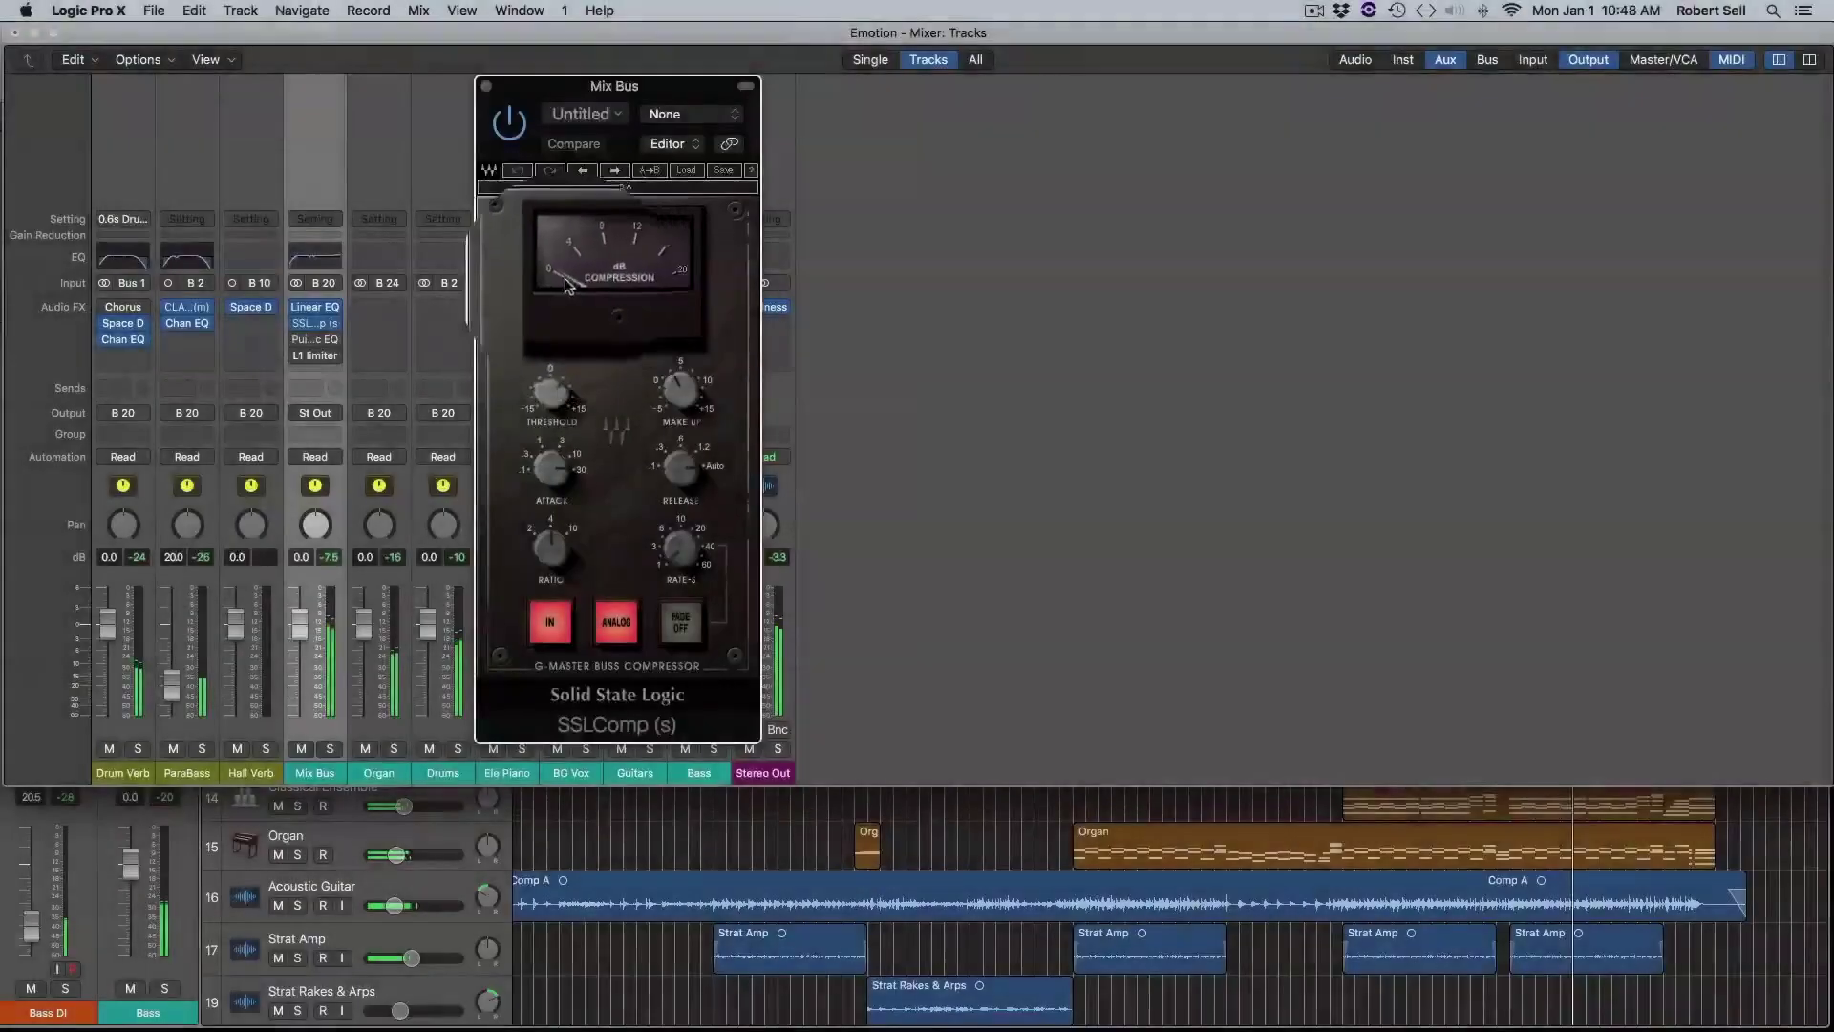
Step: Close the SSL window, then play the song through the Mix Bus PuigTec EQ and close it
left_click(485, 86)
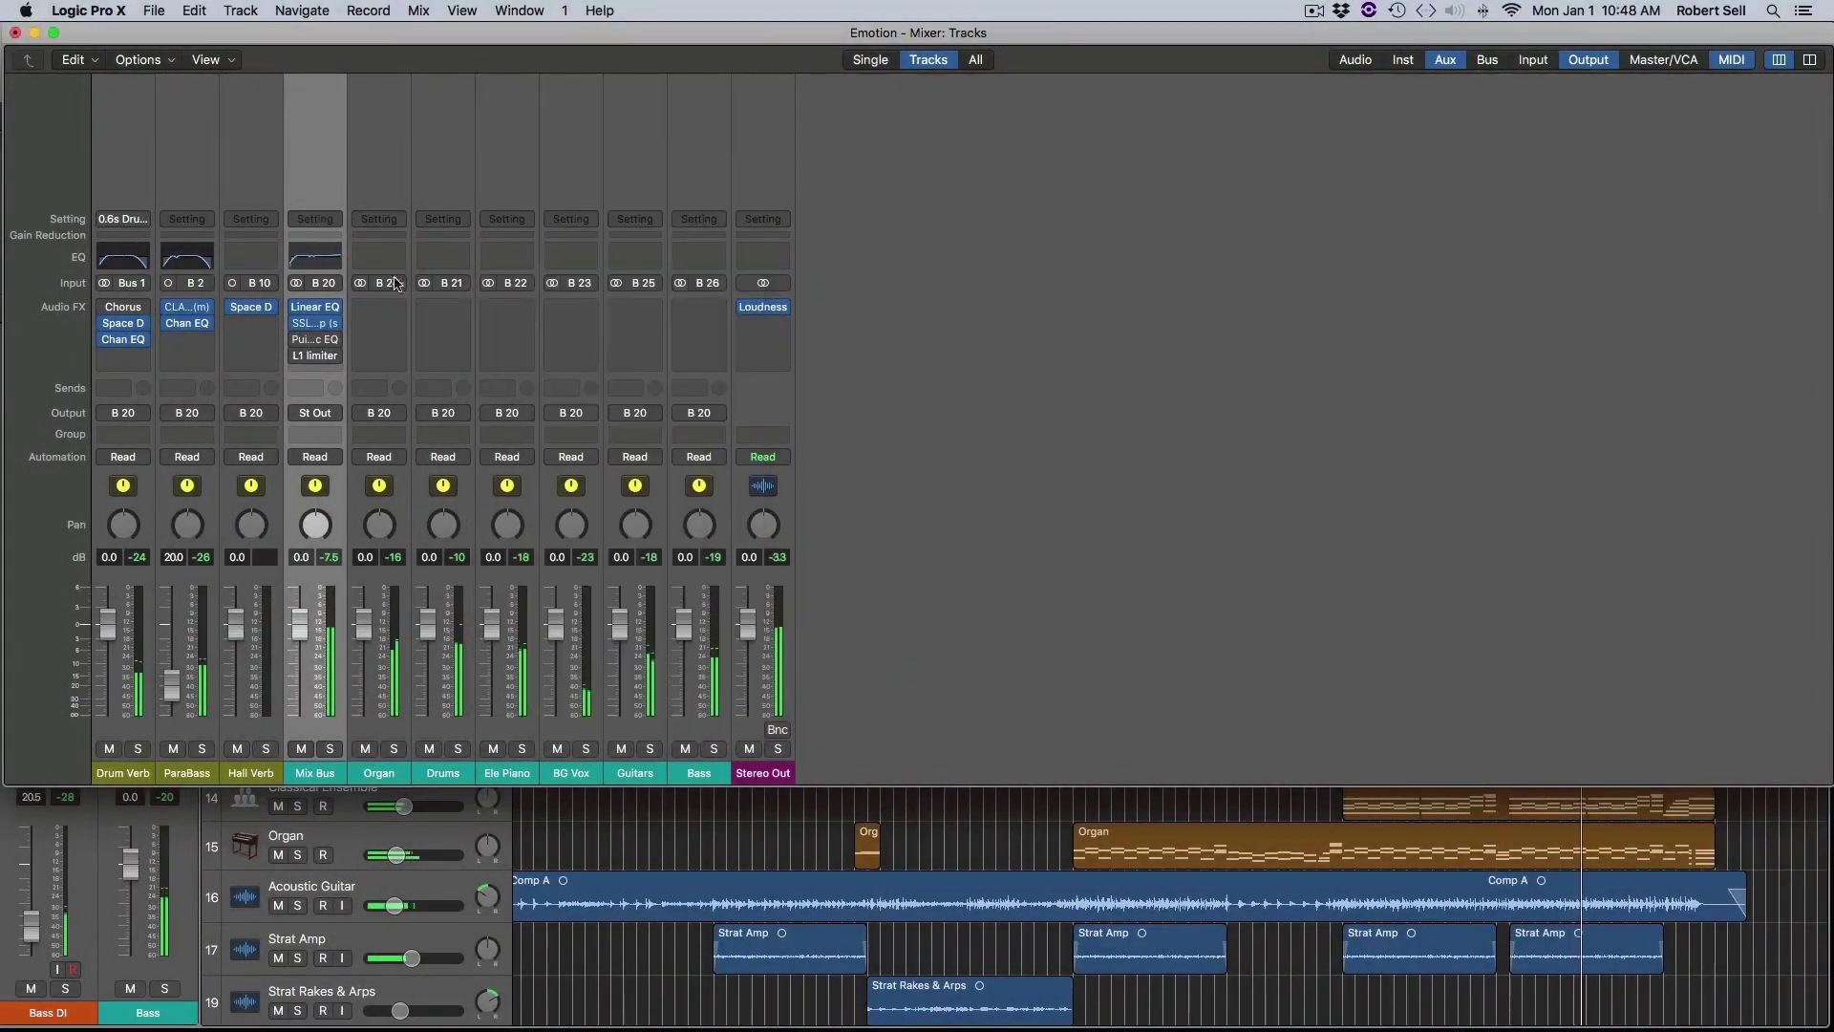
left_click(314, 339)
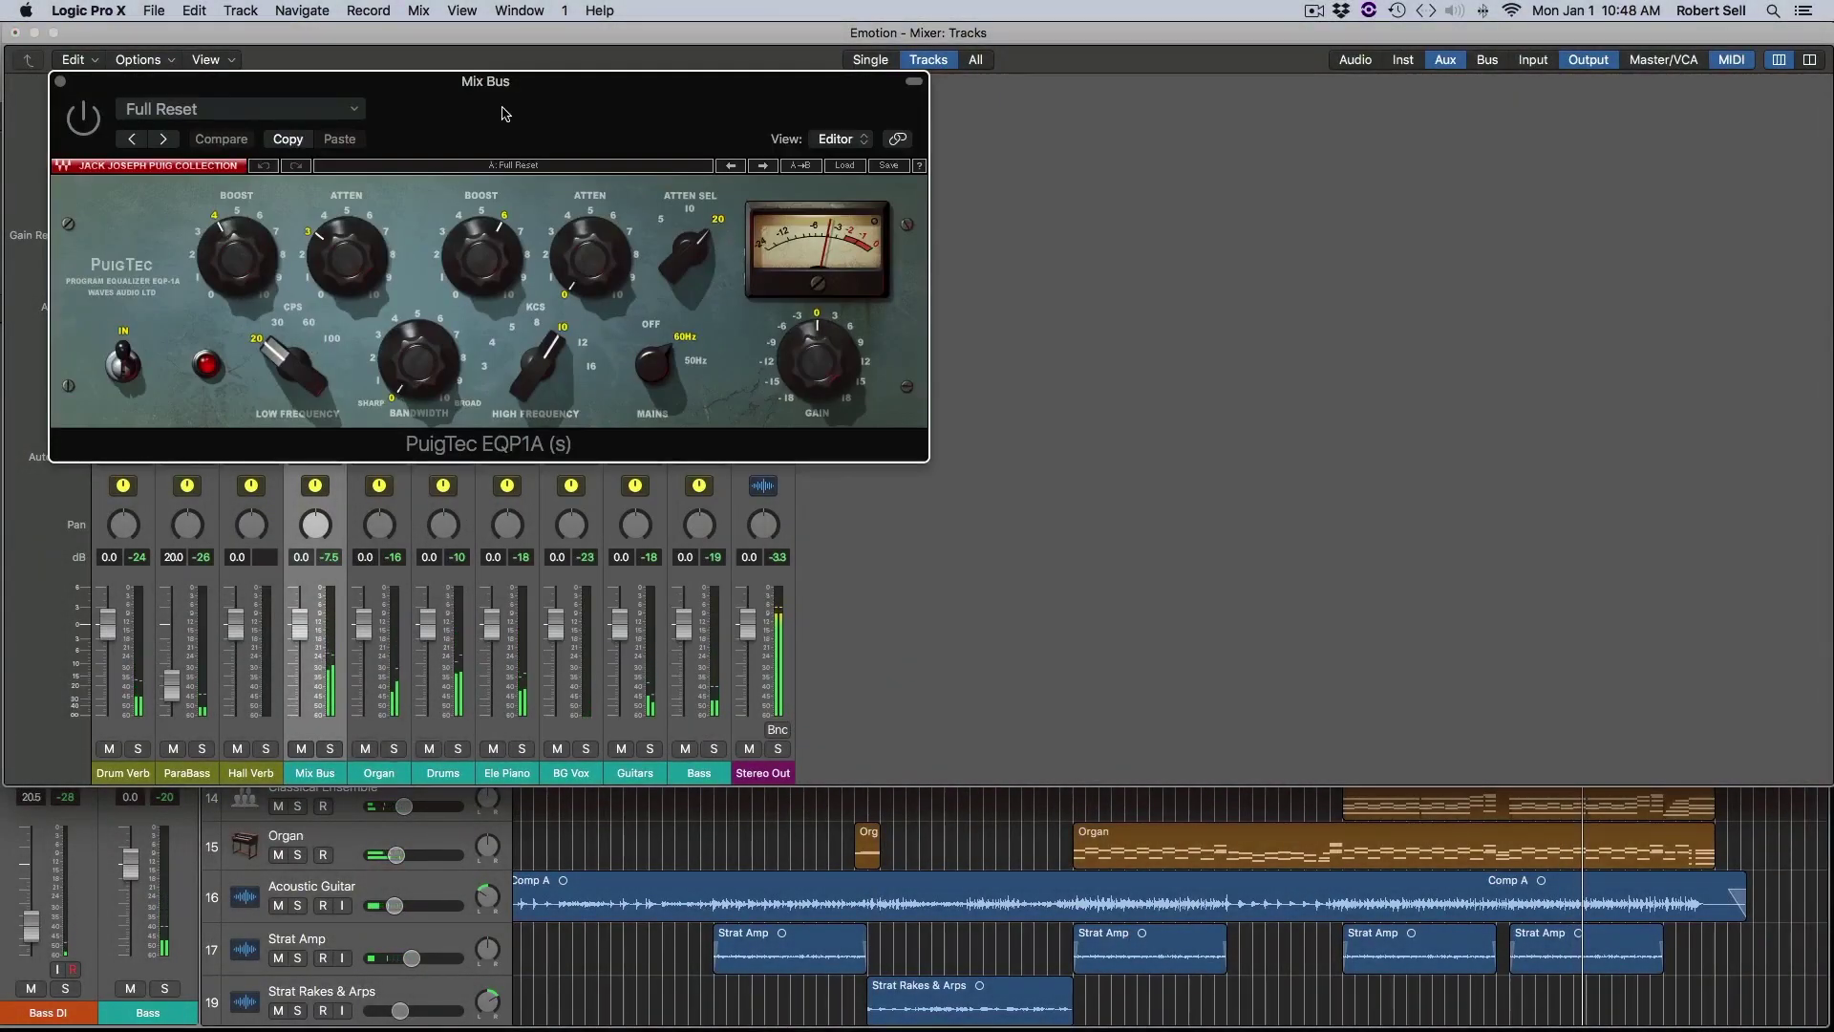
left_click_drag(489, 92, 572, 89)
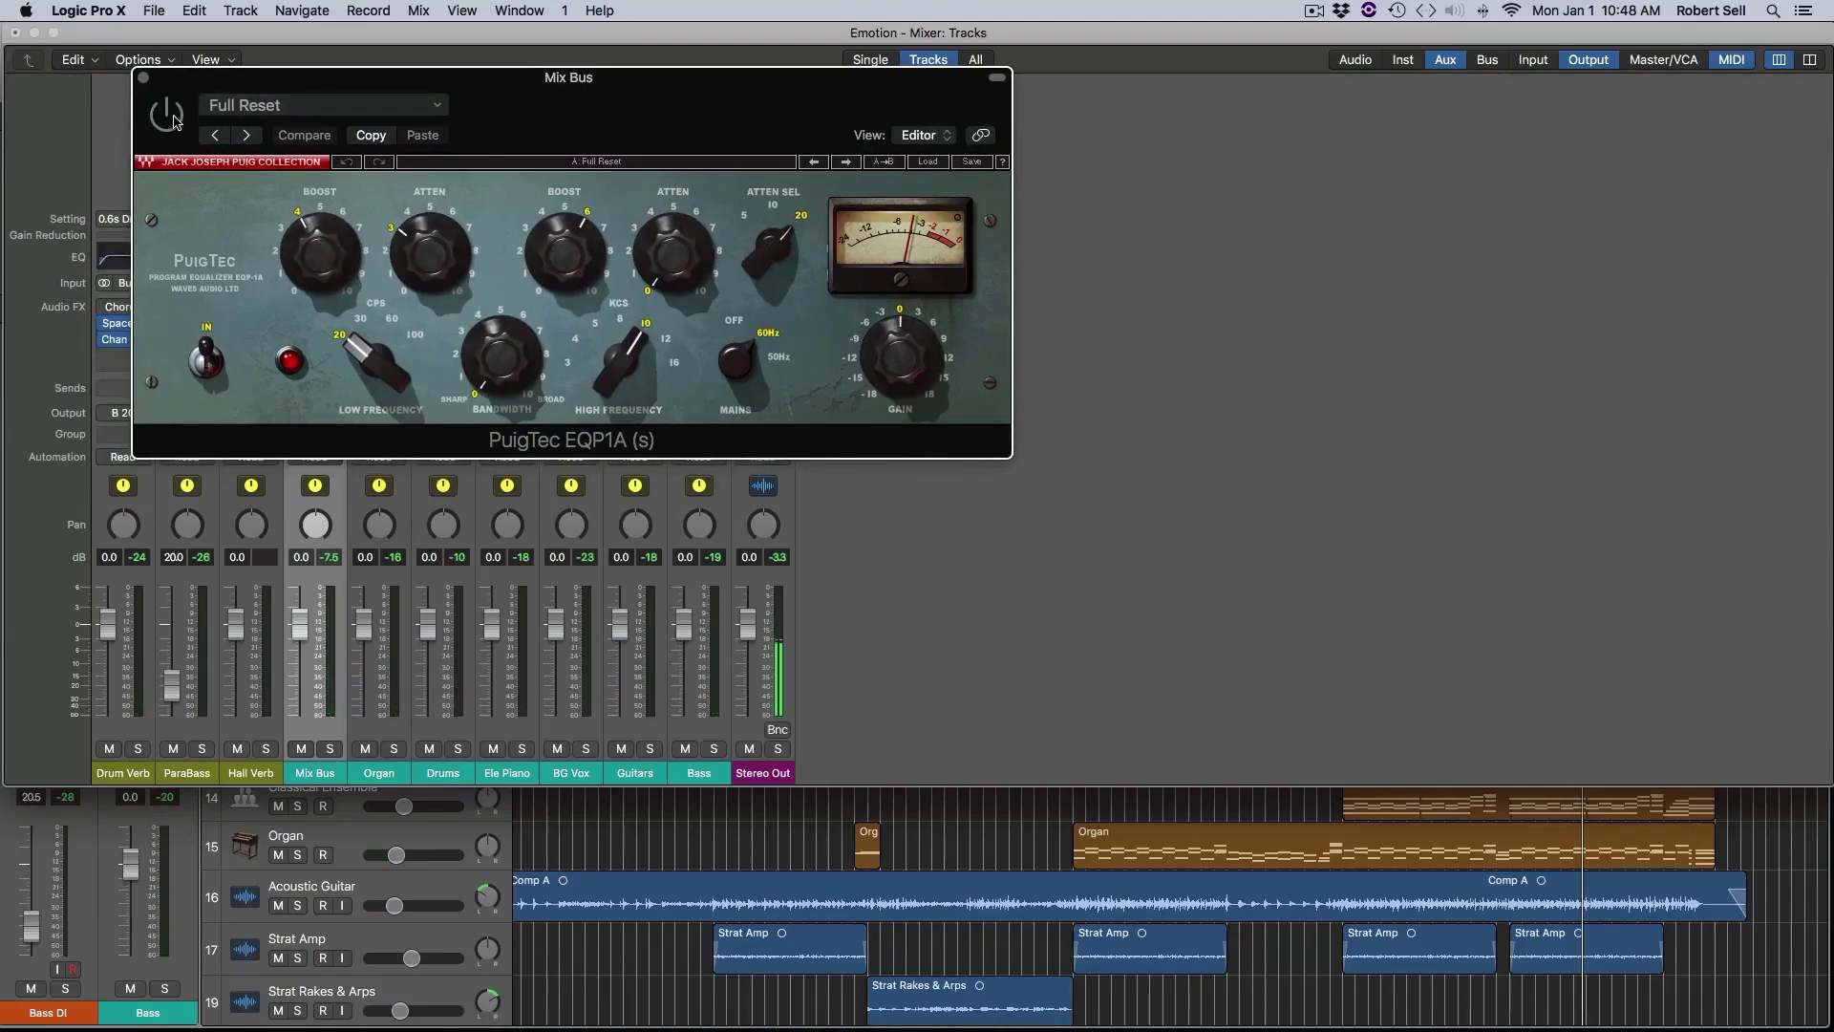
key("space")
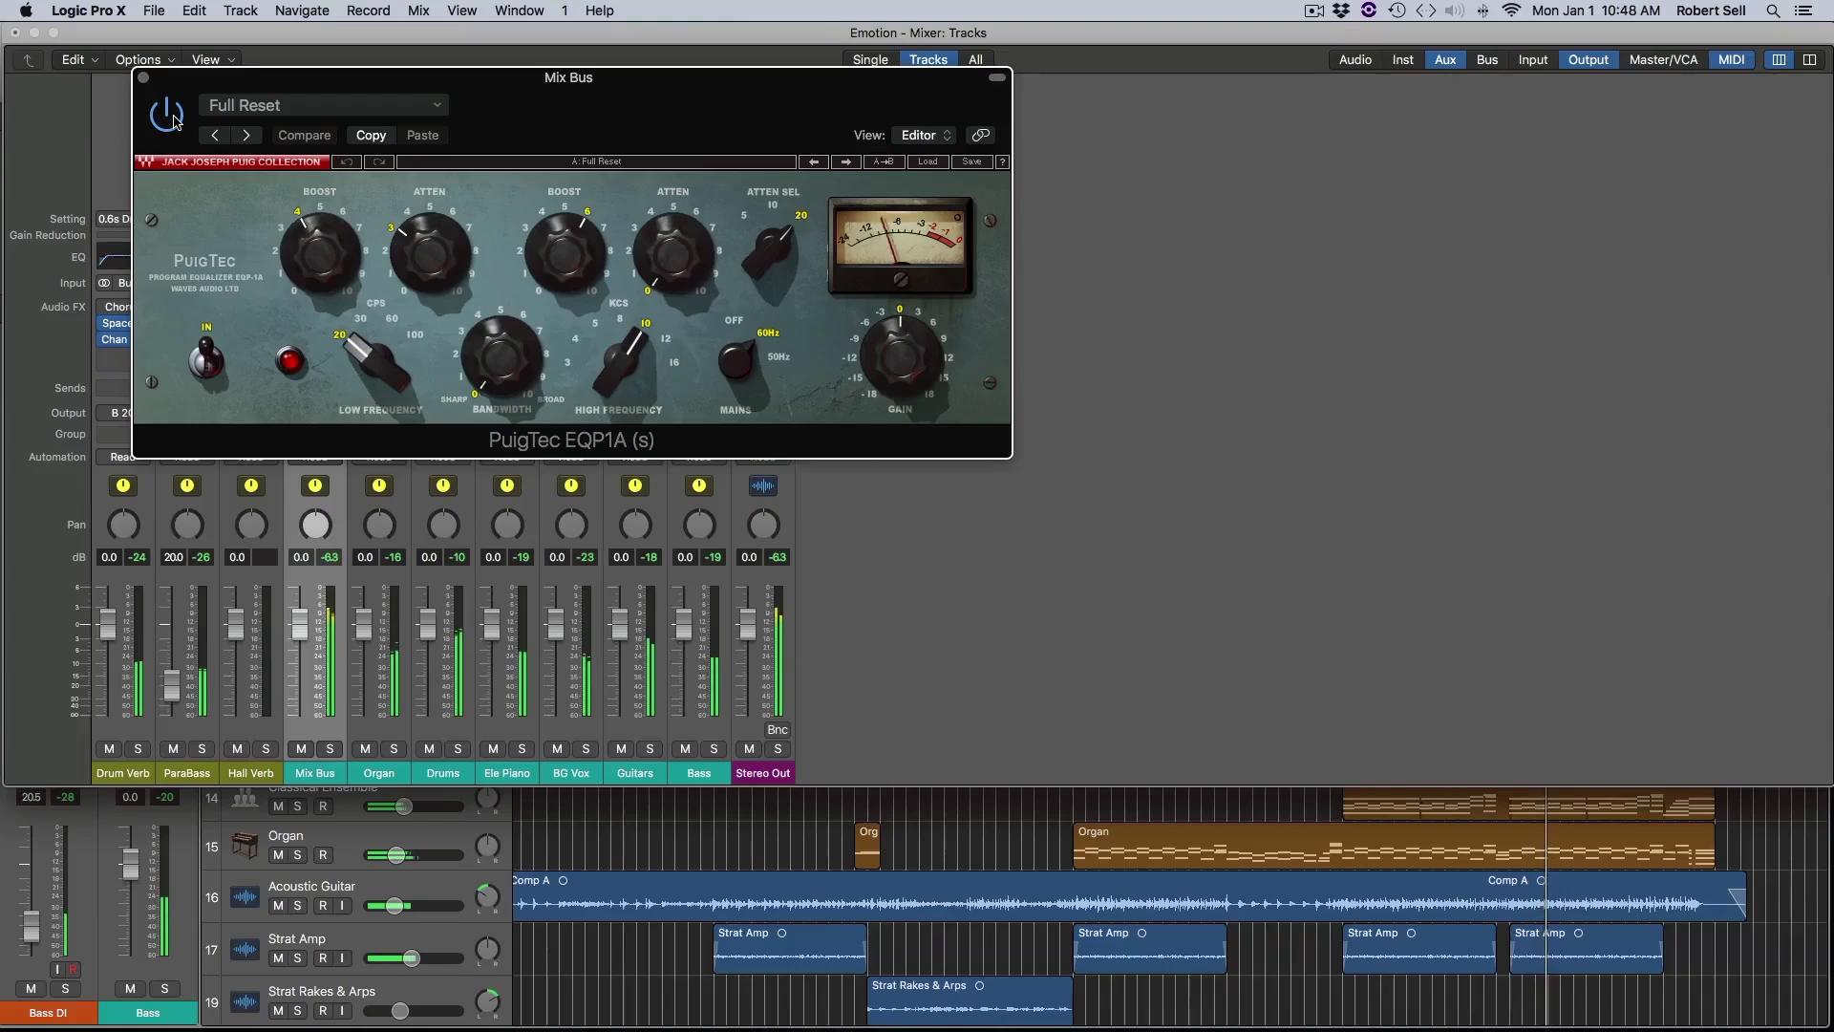
left_click(143, 77)
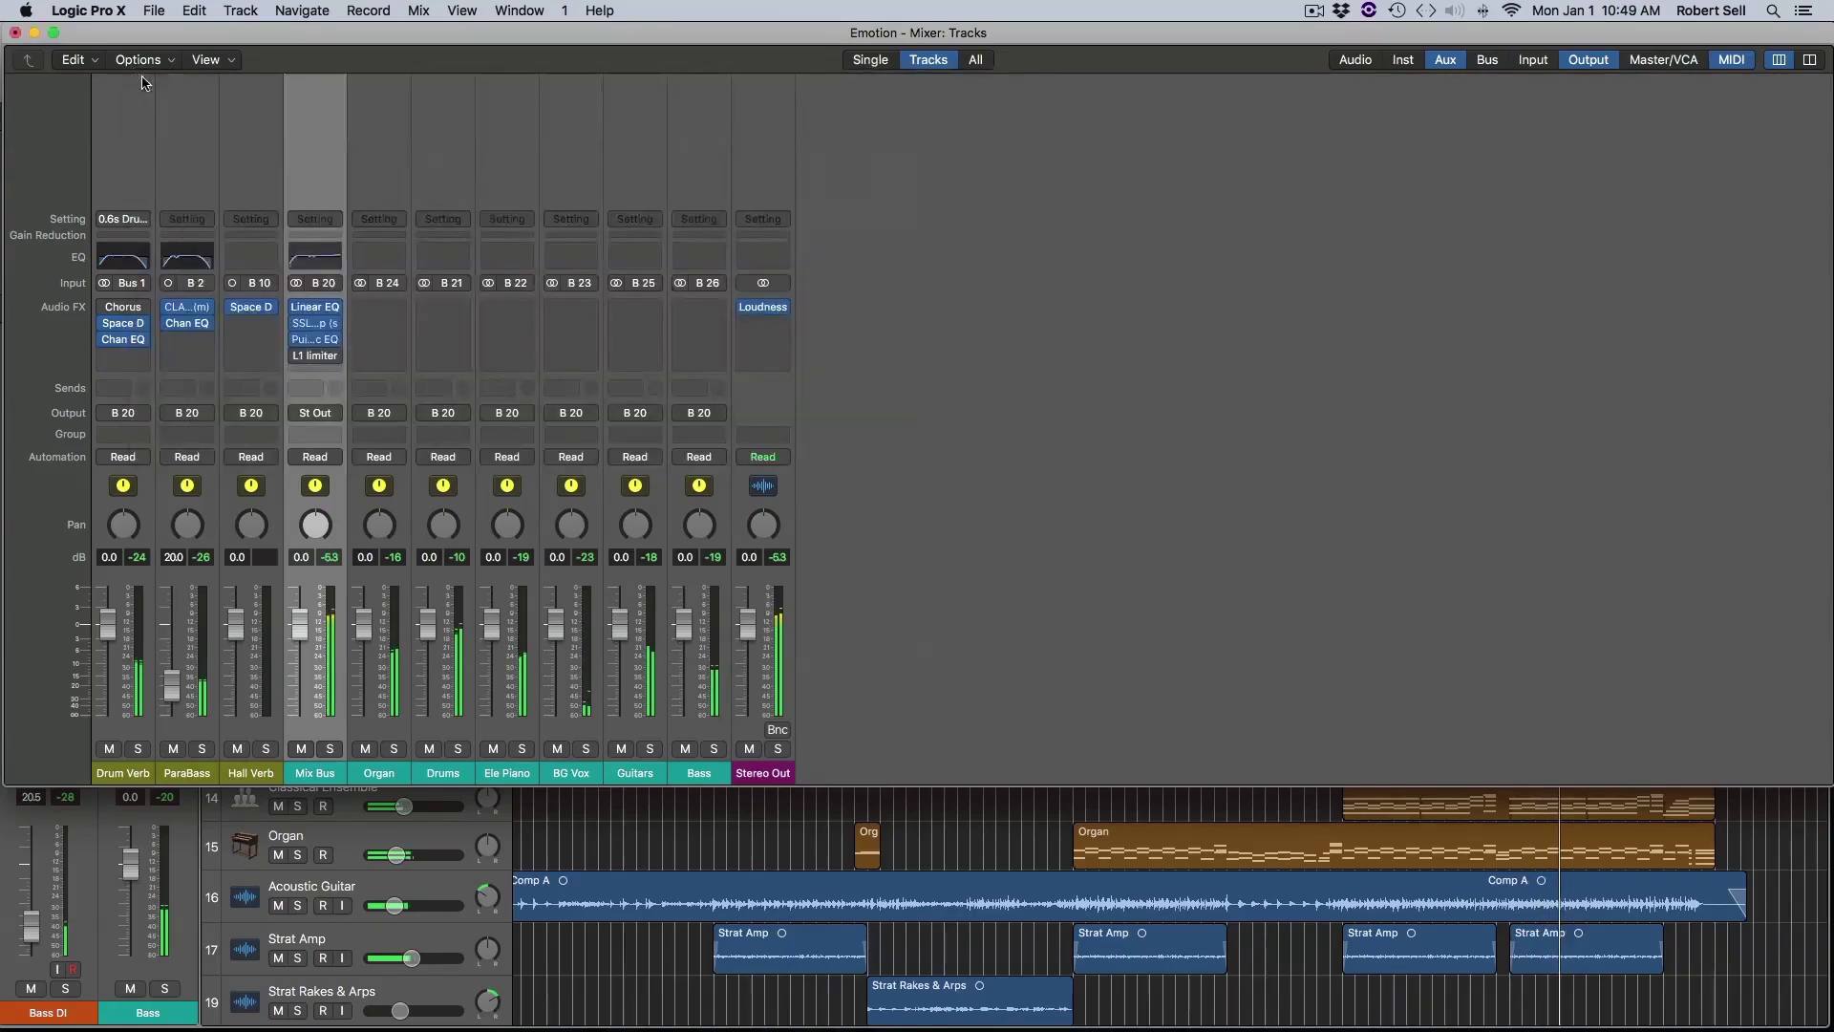
Step: Enable the Mix Bus L1 Limiter while the song plays, then close its window
left_click(314, 356)
left_click_drag(250, 86, 833, 104)
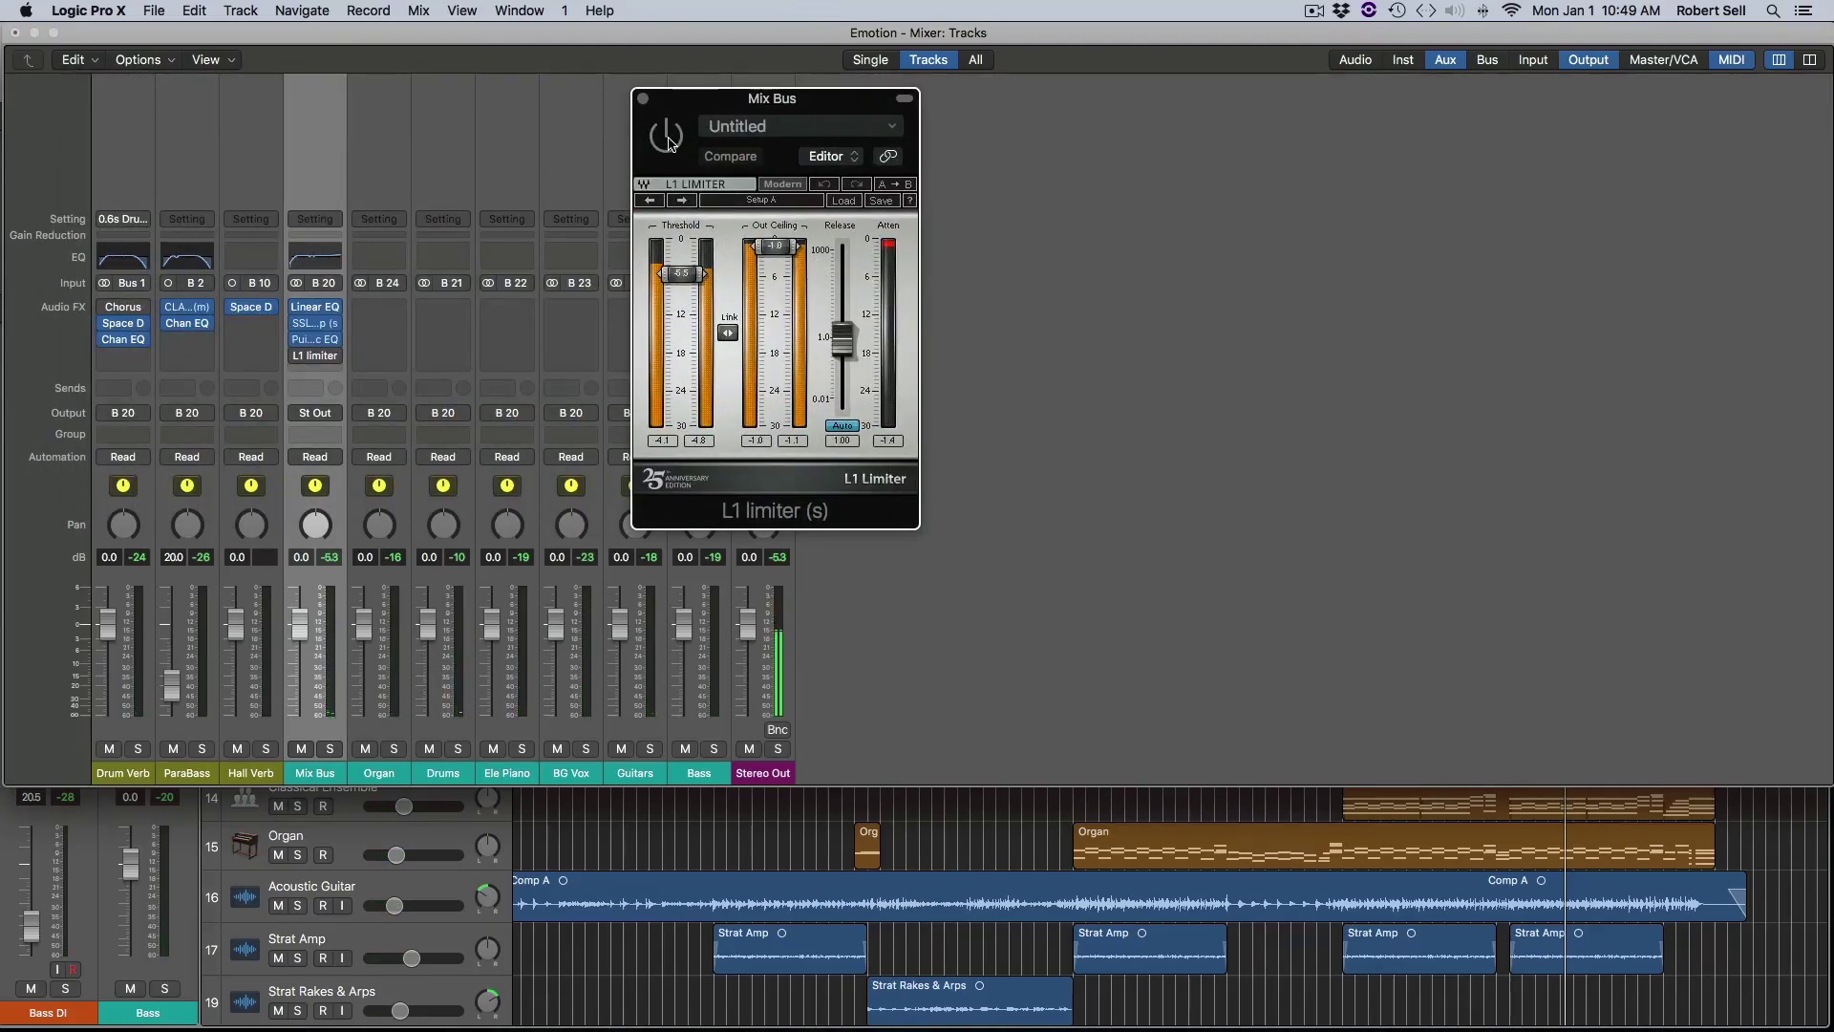
key("space")
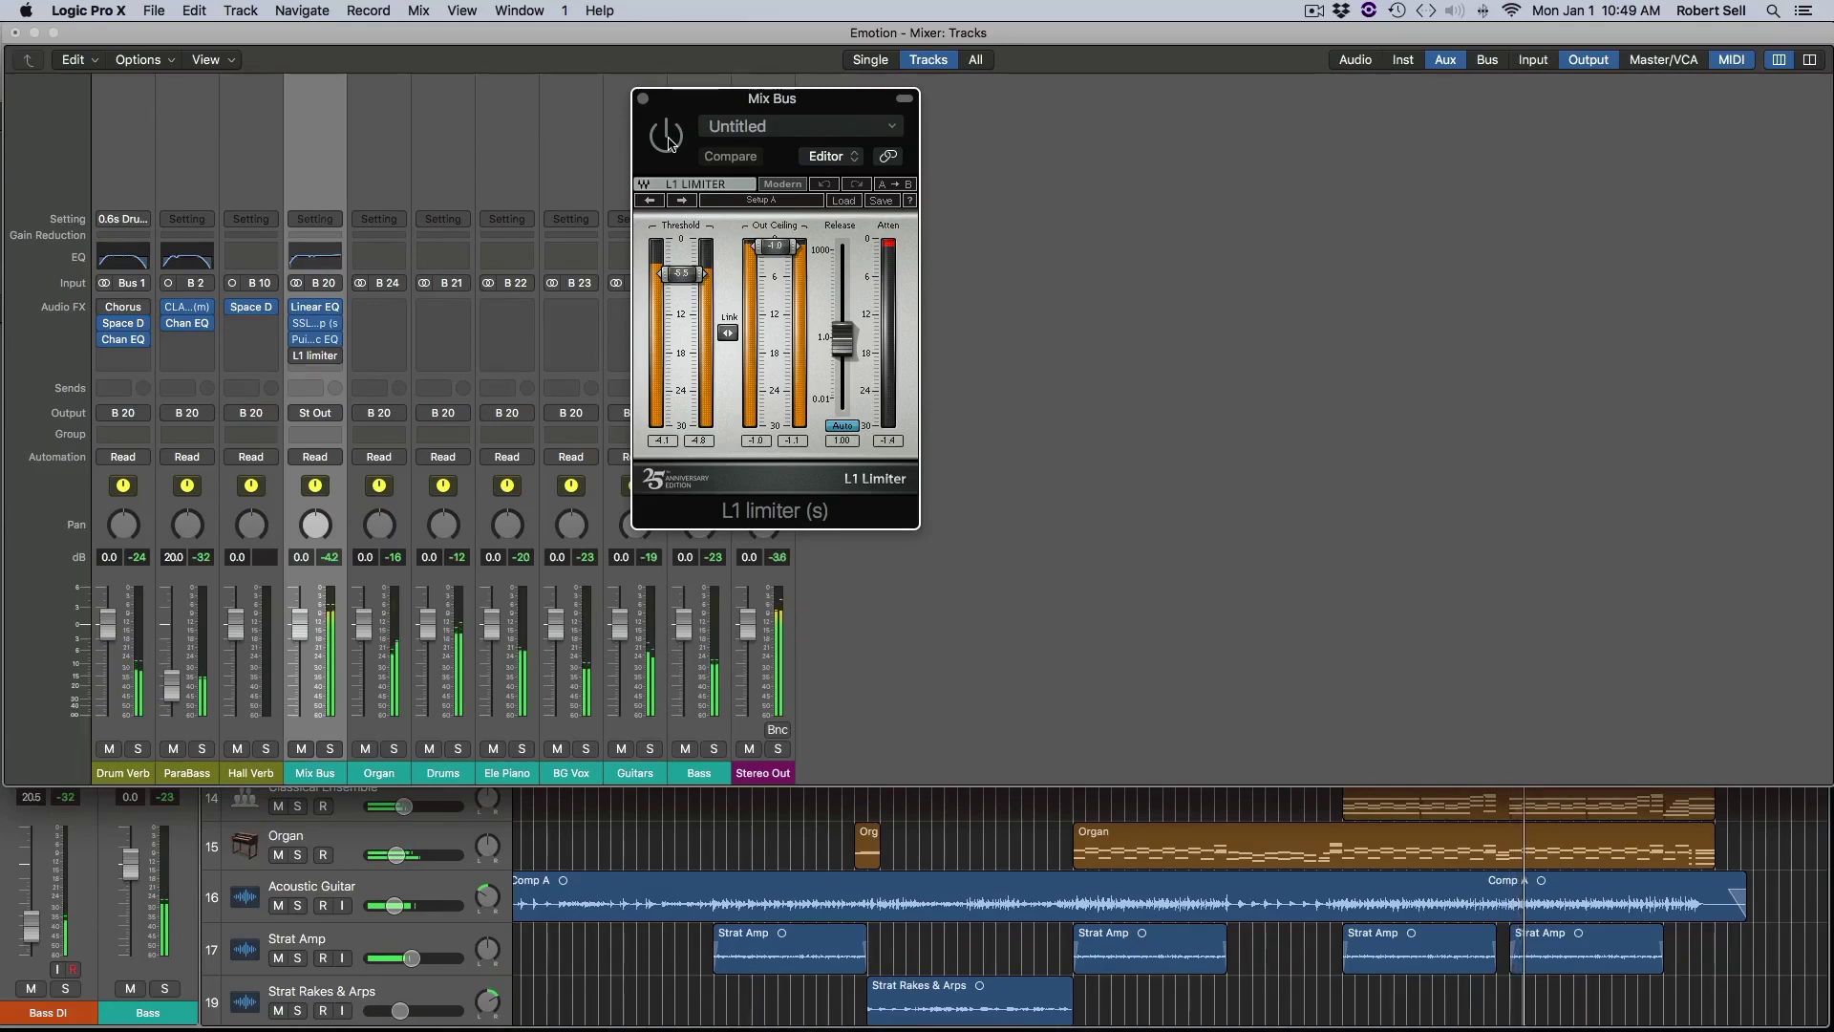
left_click(667, 135)
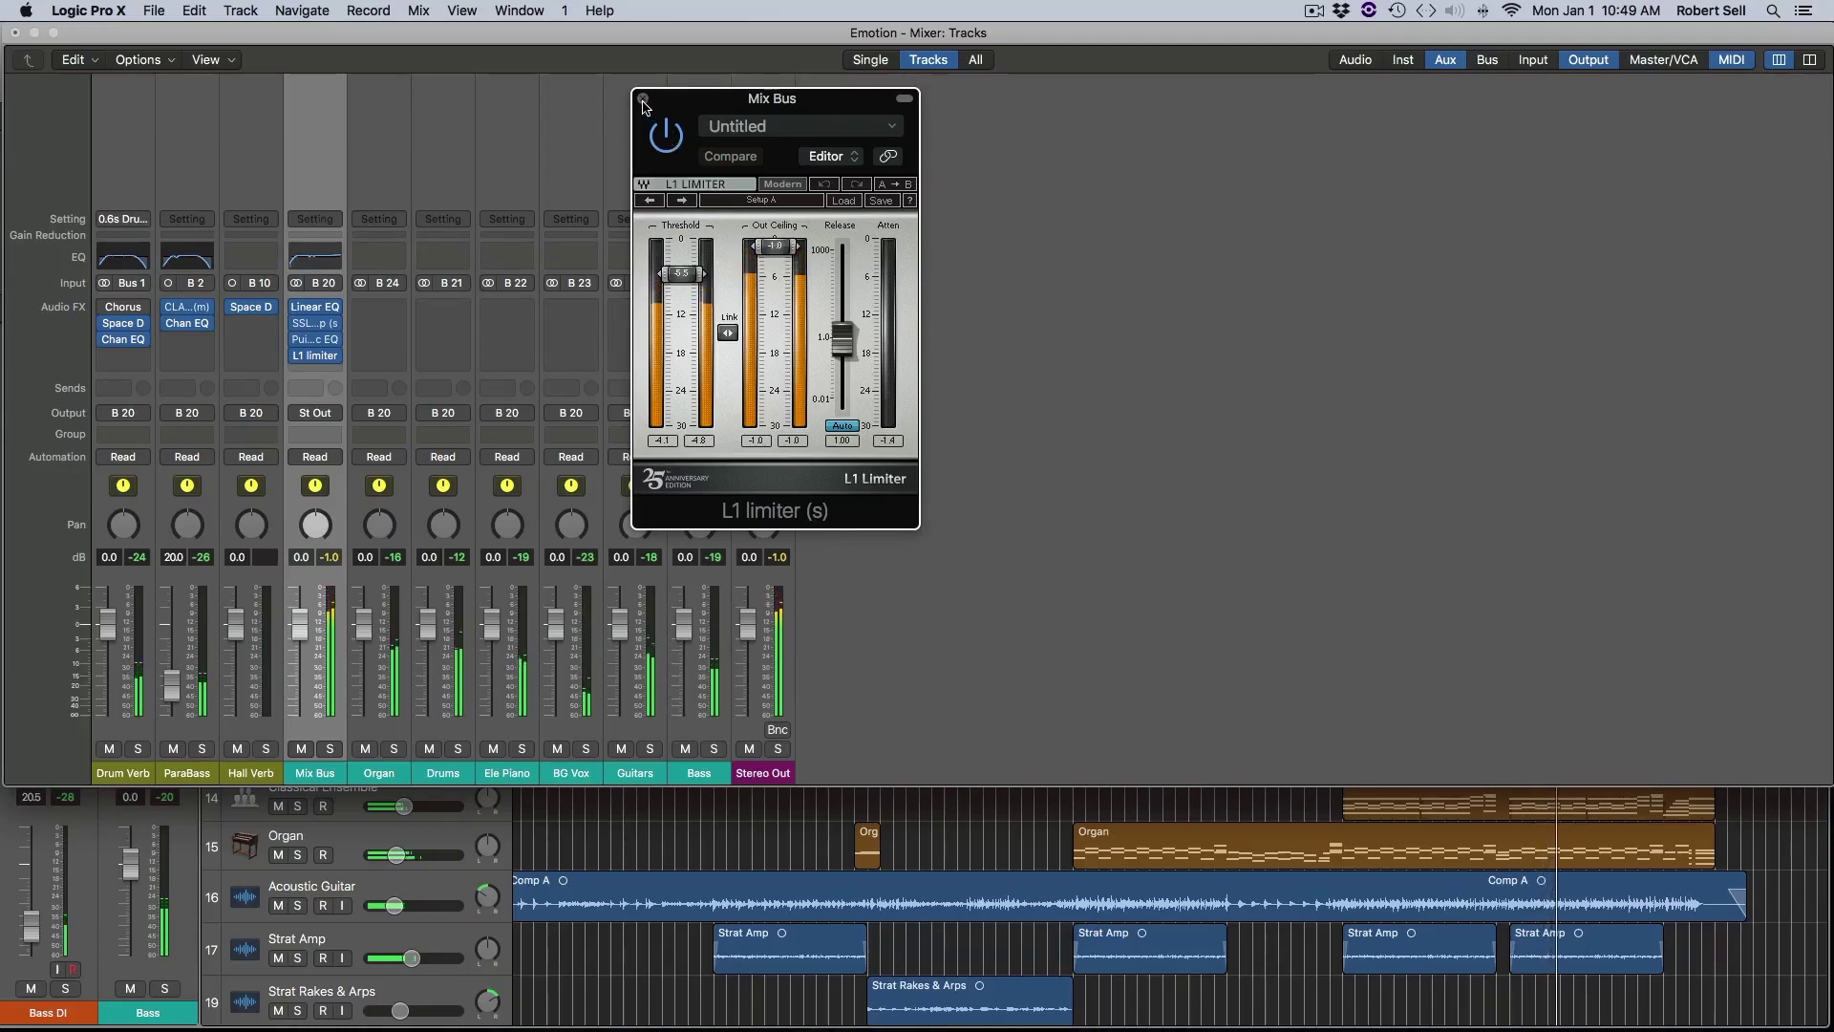
left_click(642, 99)
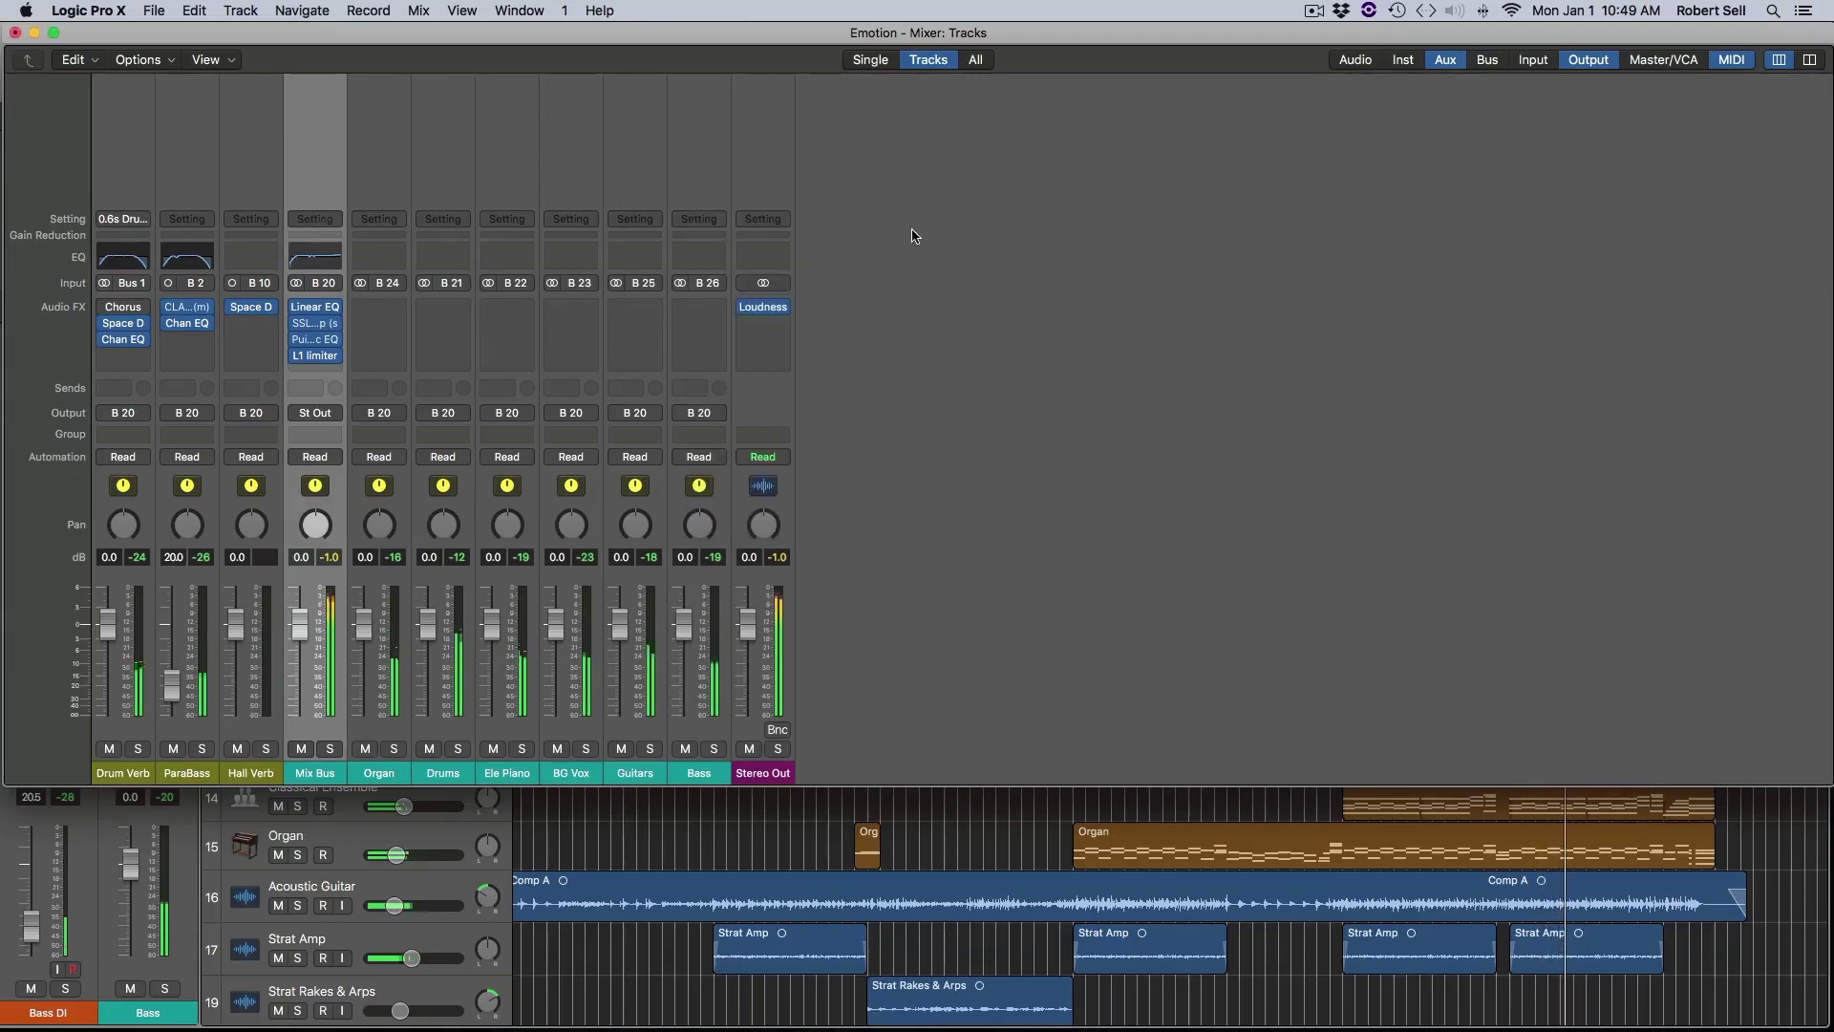
left_click(297, 307, "alt")
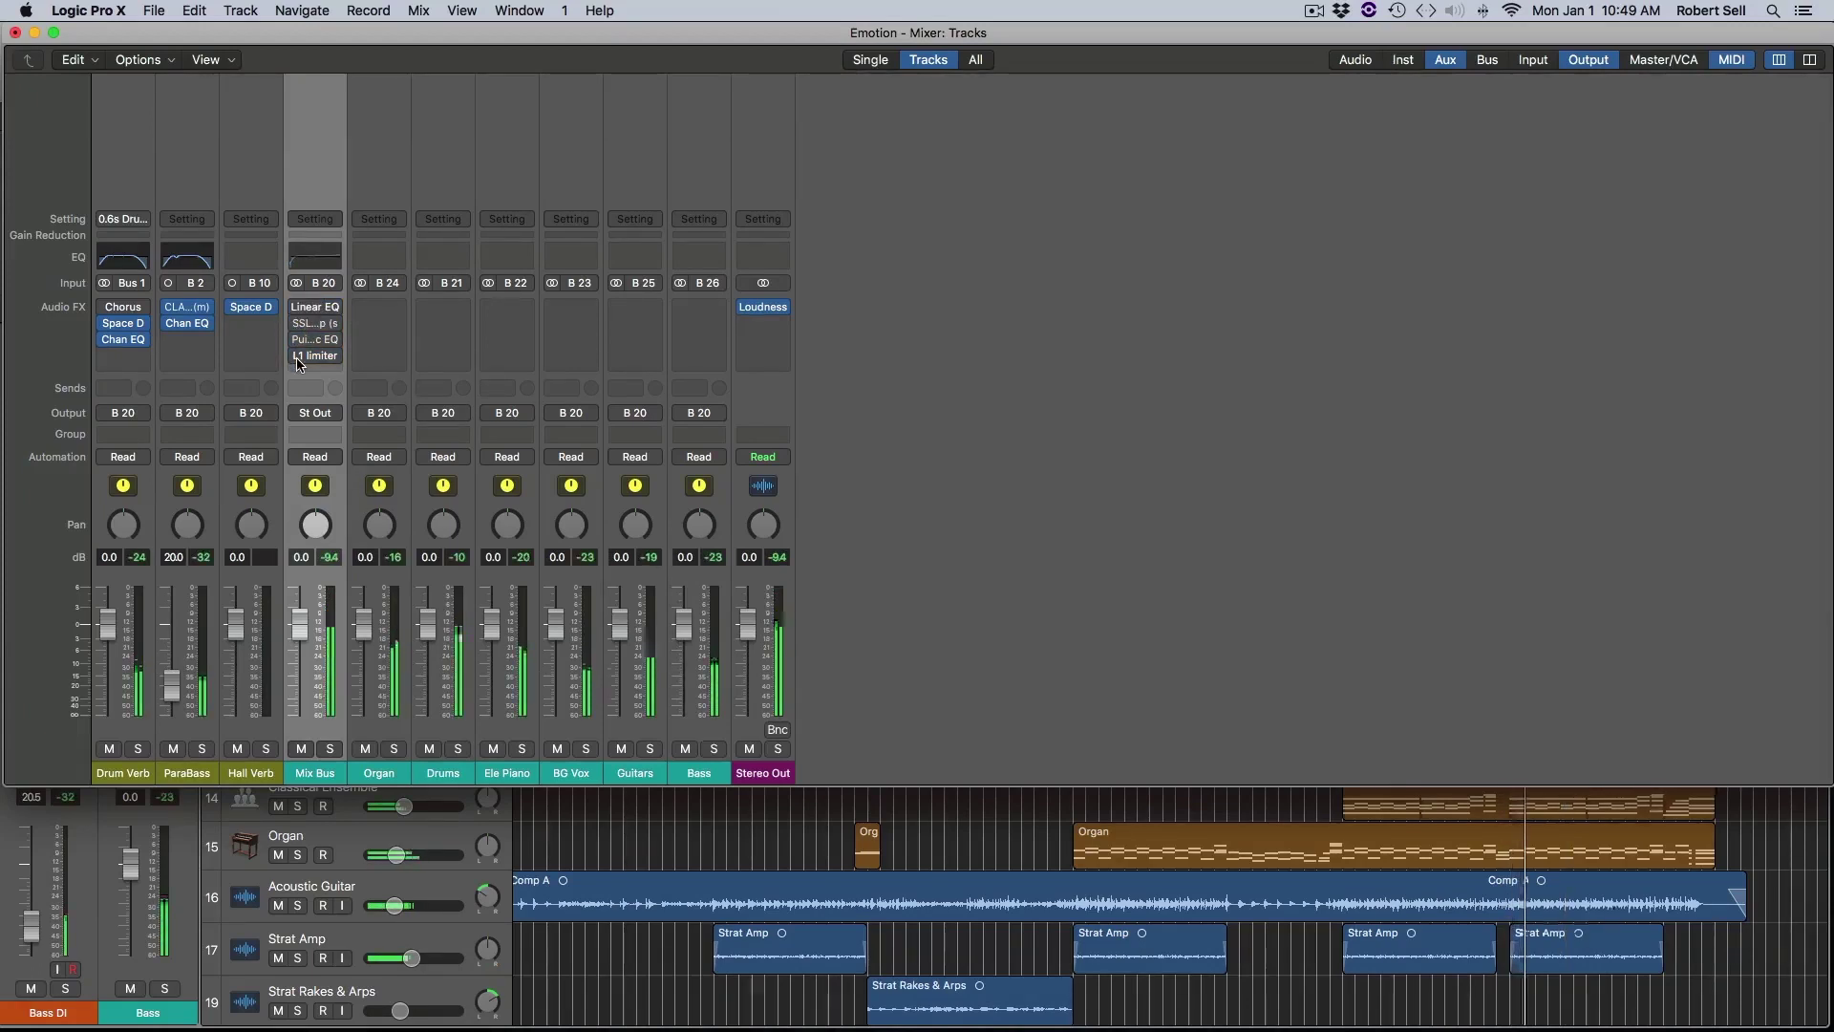
mouse_move(297, 308)
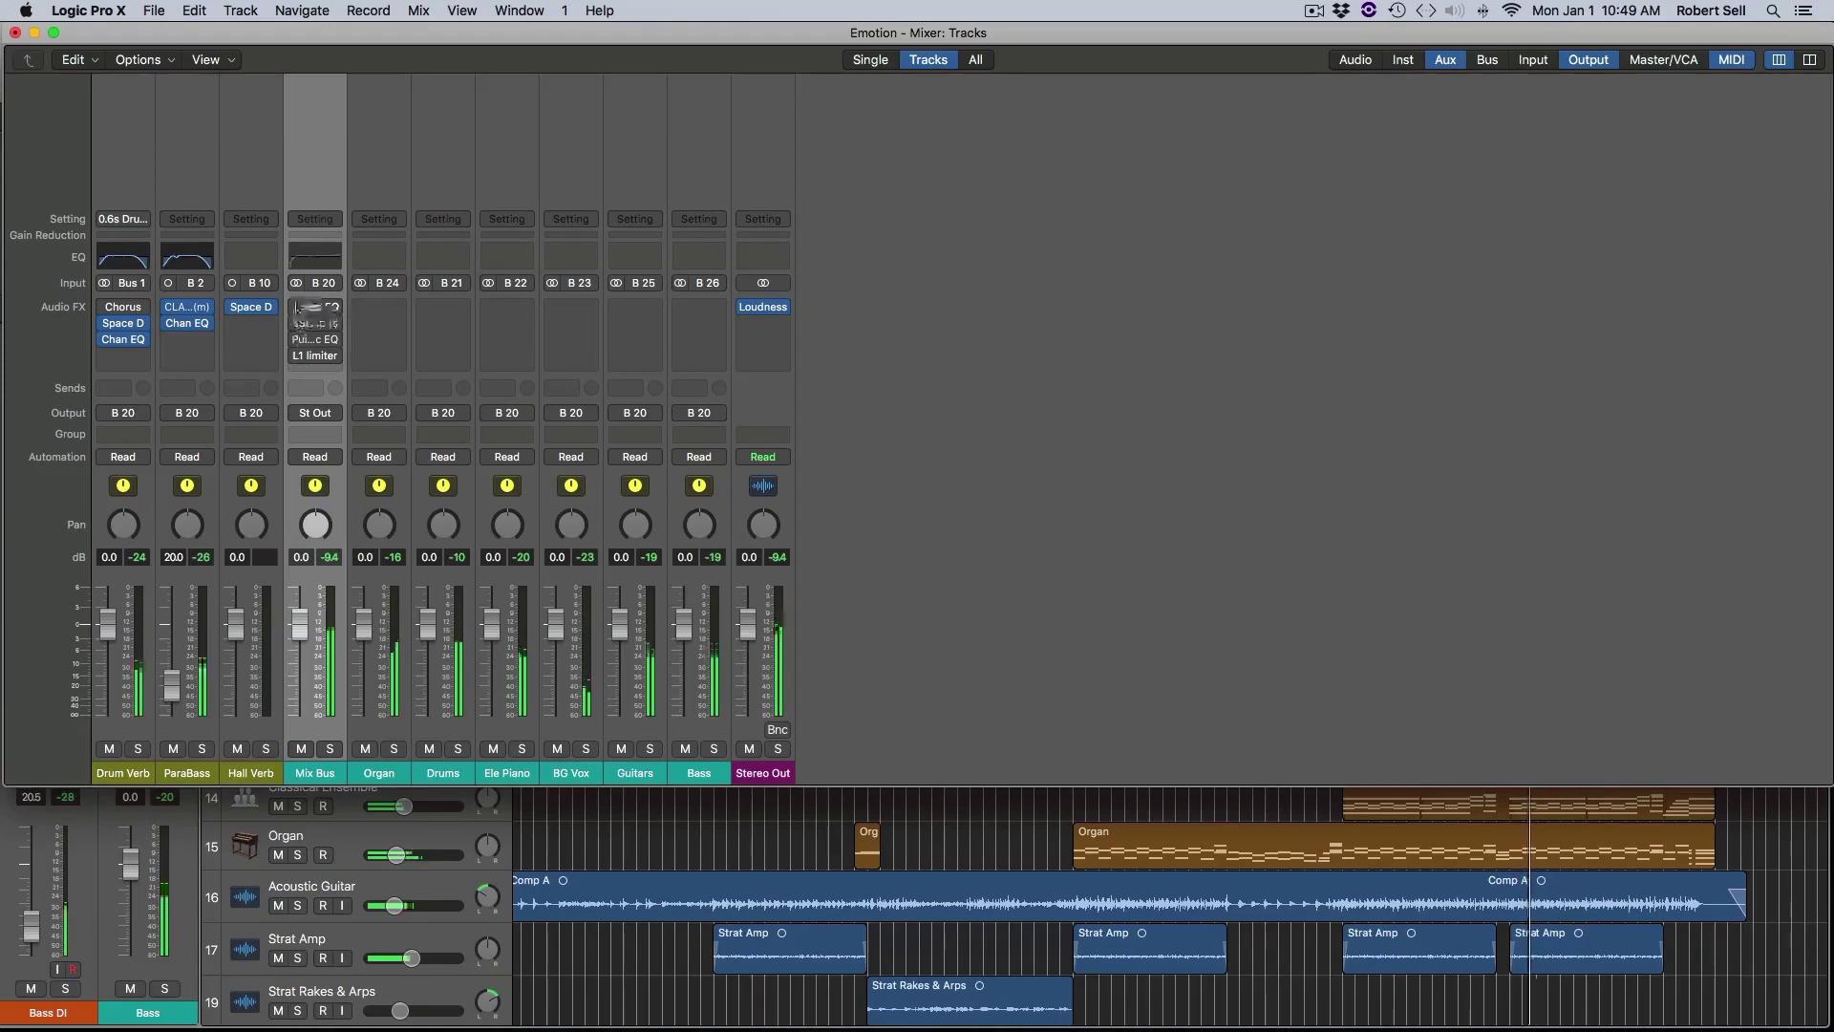
left_click(297, 307, "alt")
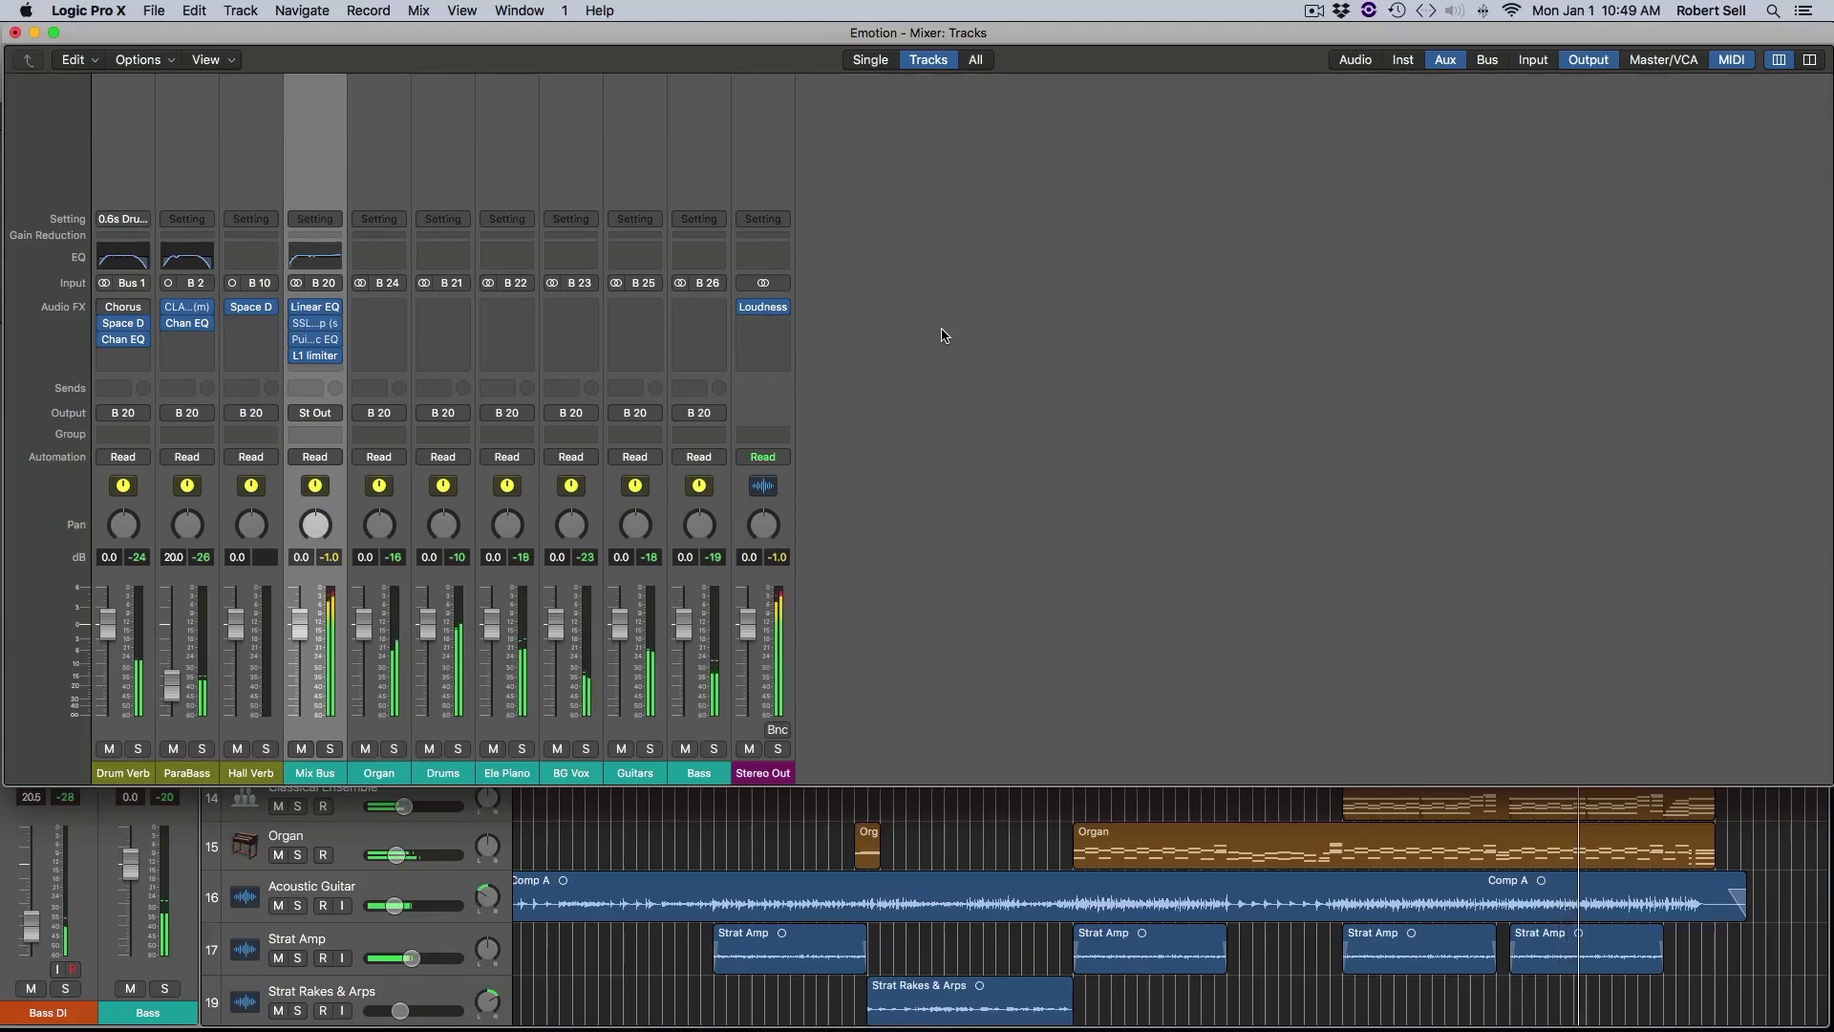
Step: Stop playback, then show the audio channel strips in the mixer again
key("space")
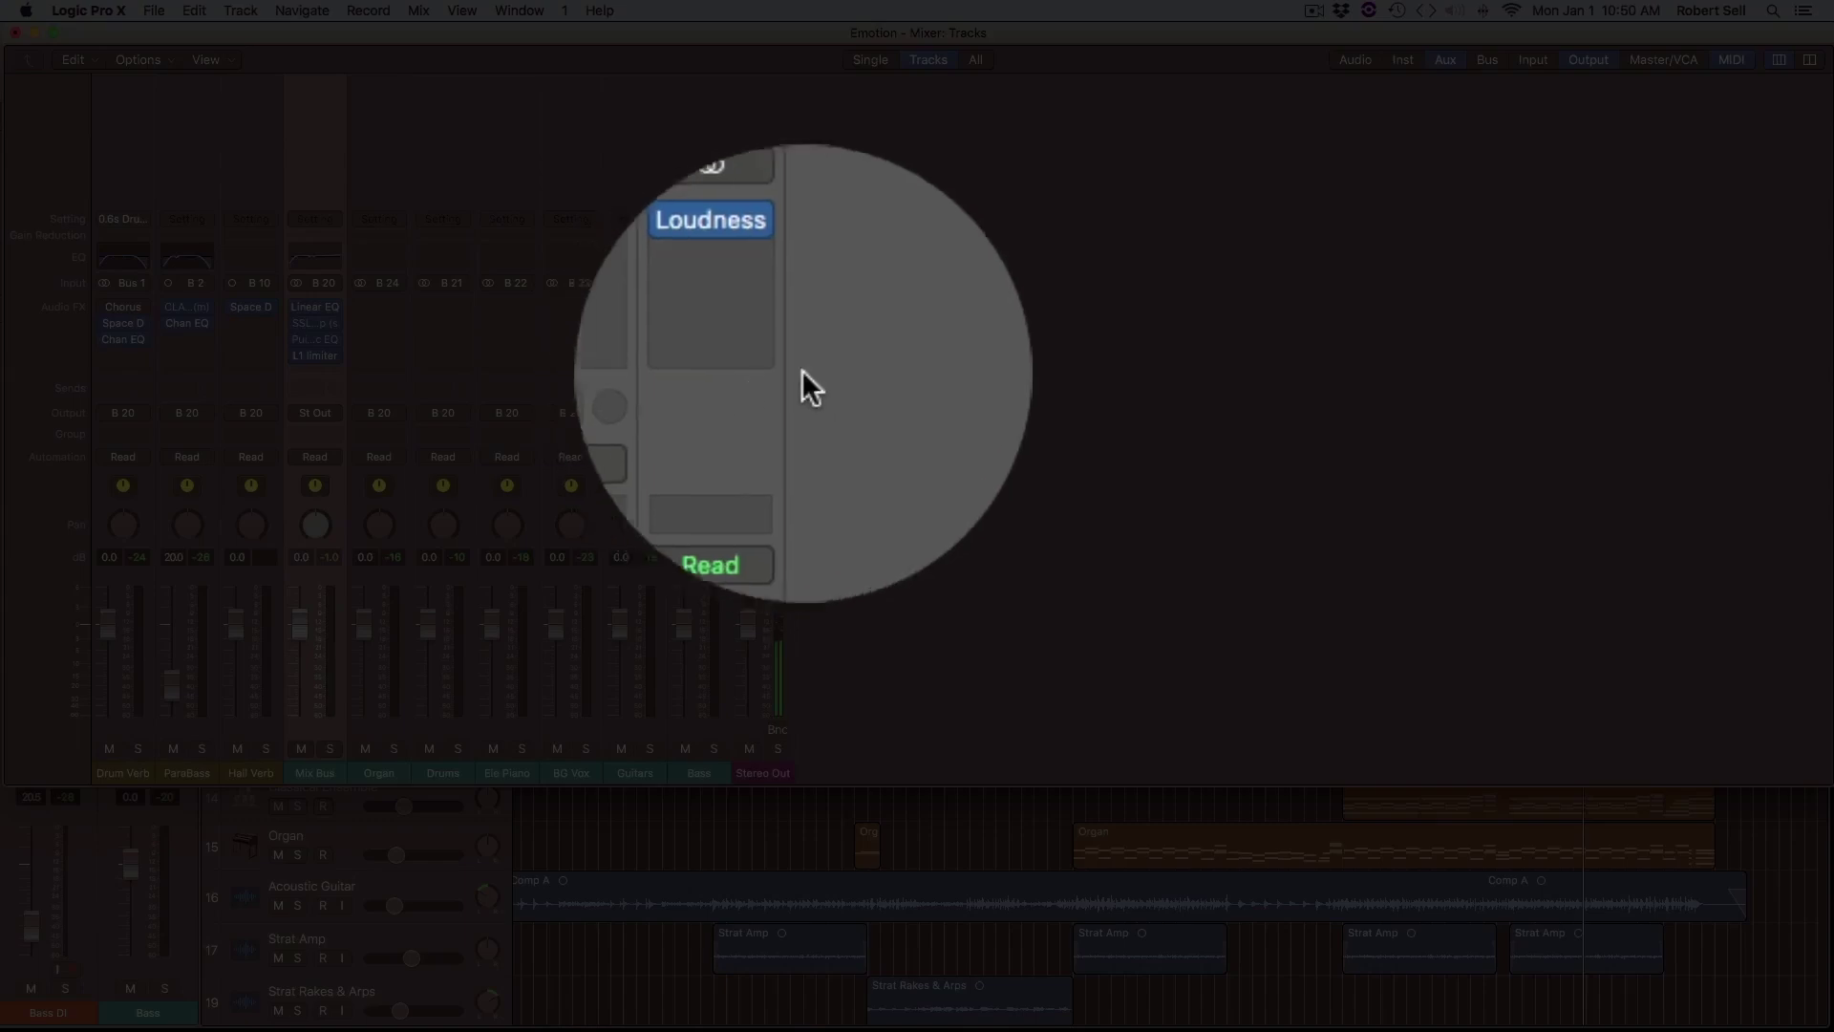
mouse_move(762, 308)
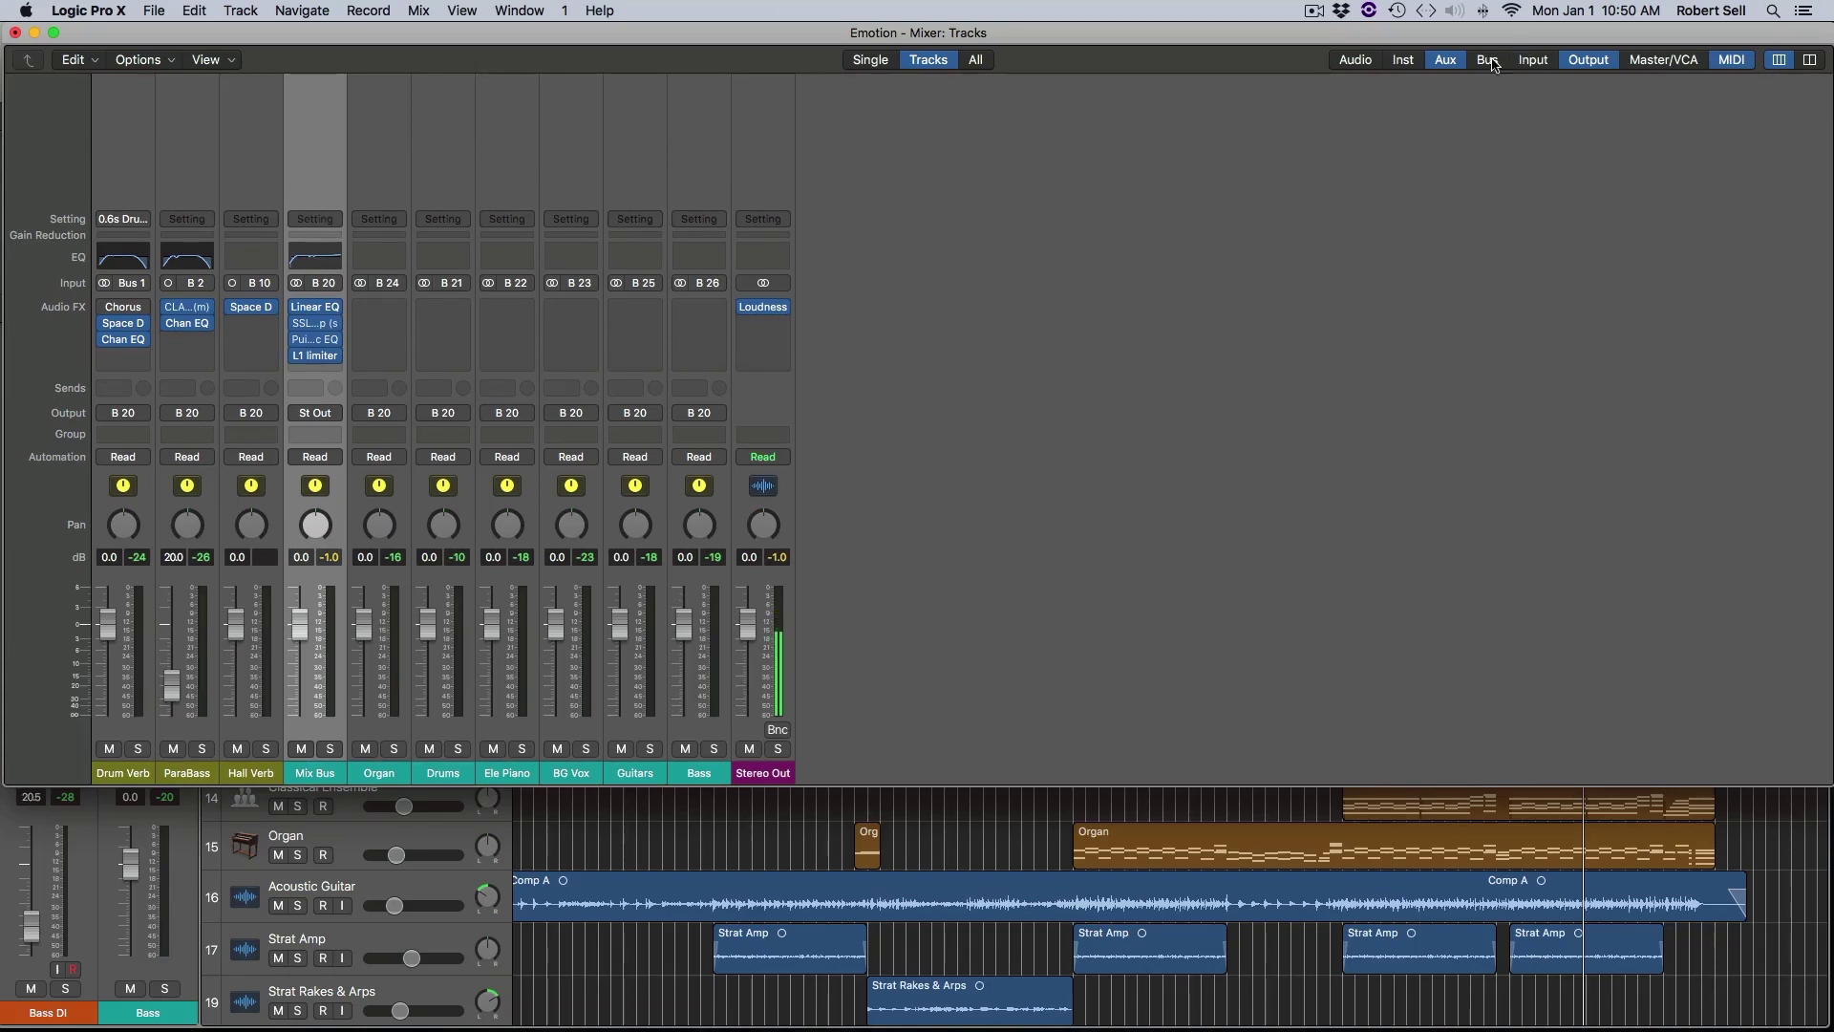
left_click(1366, 61)
Step: Select the Snare Sample channel strip and review its Output routing choices, leaving routing unchanged
left_click(117, 728)
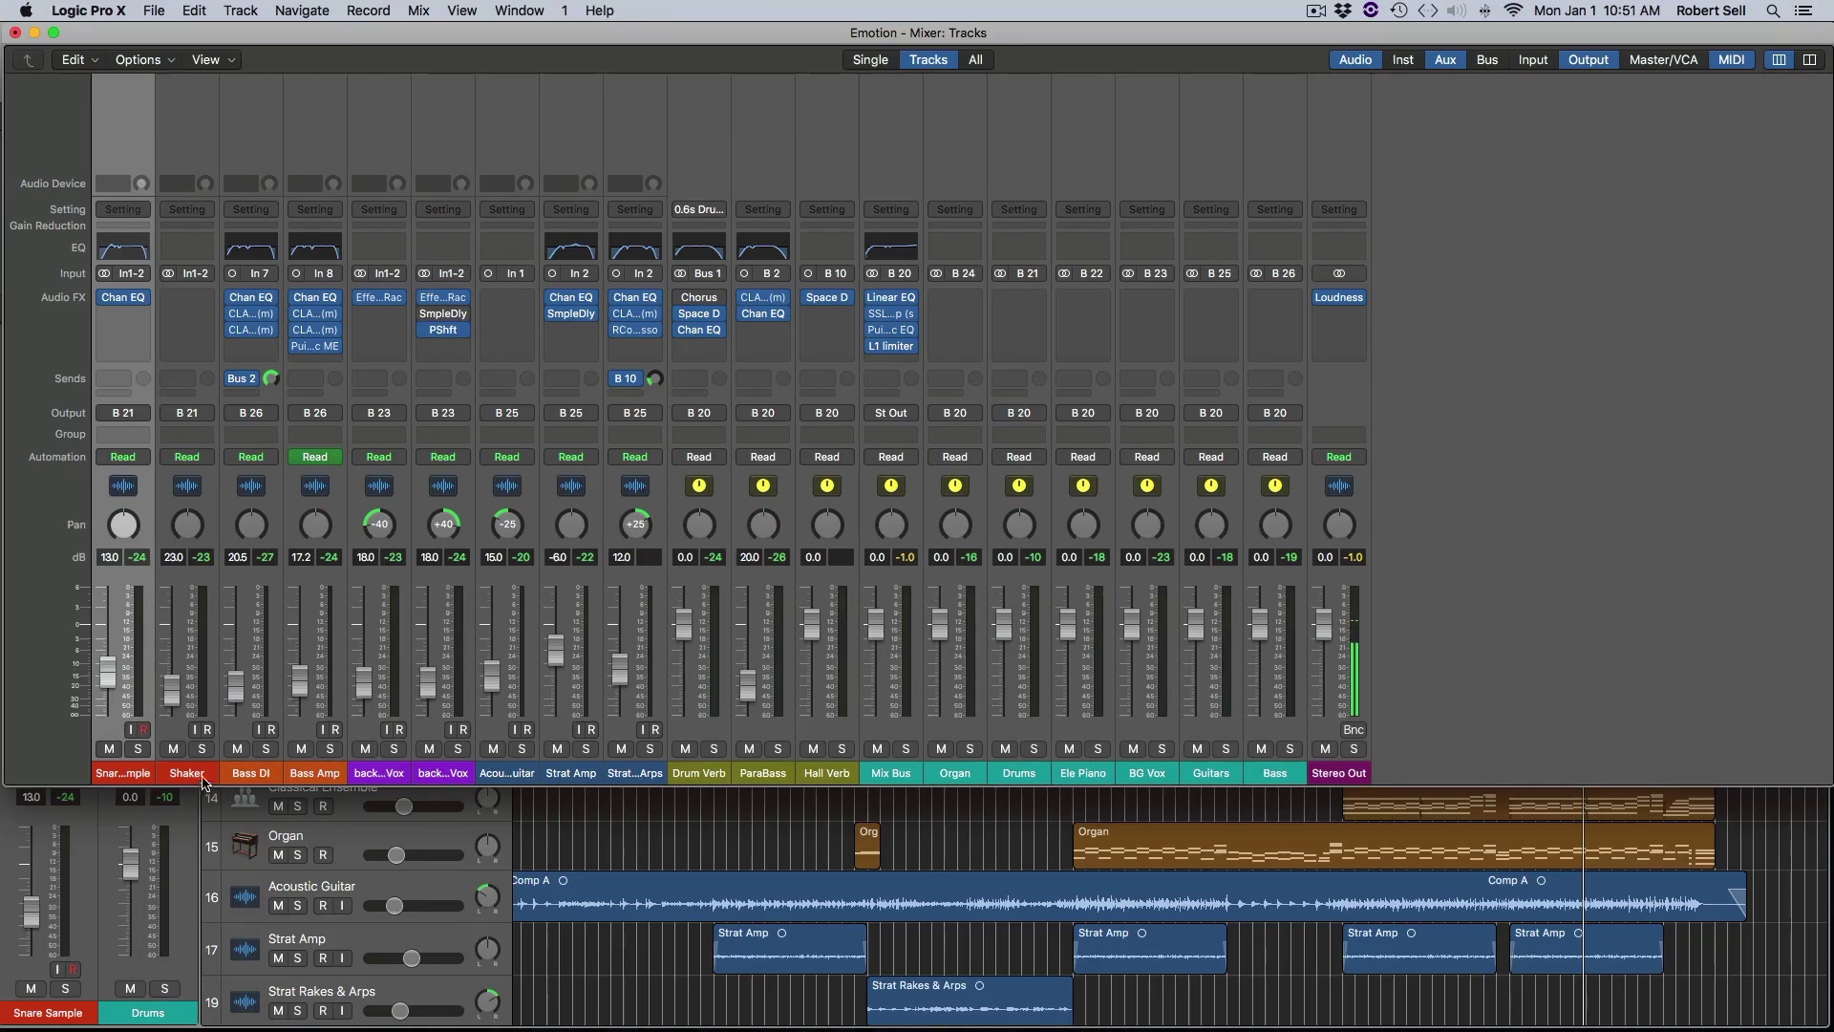
left_click(122, 412)
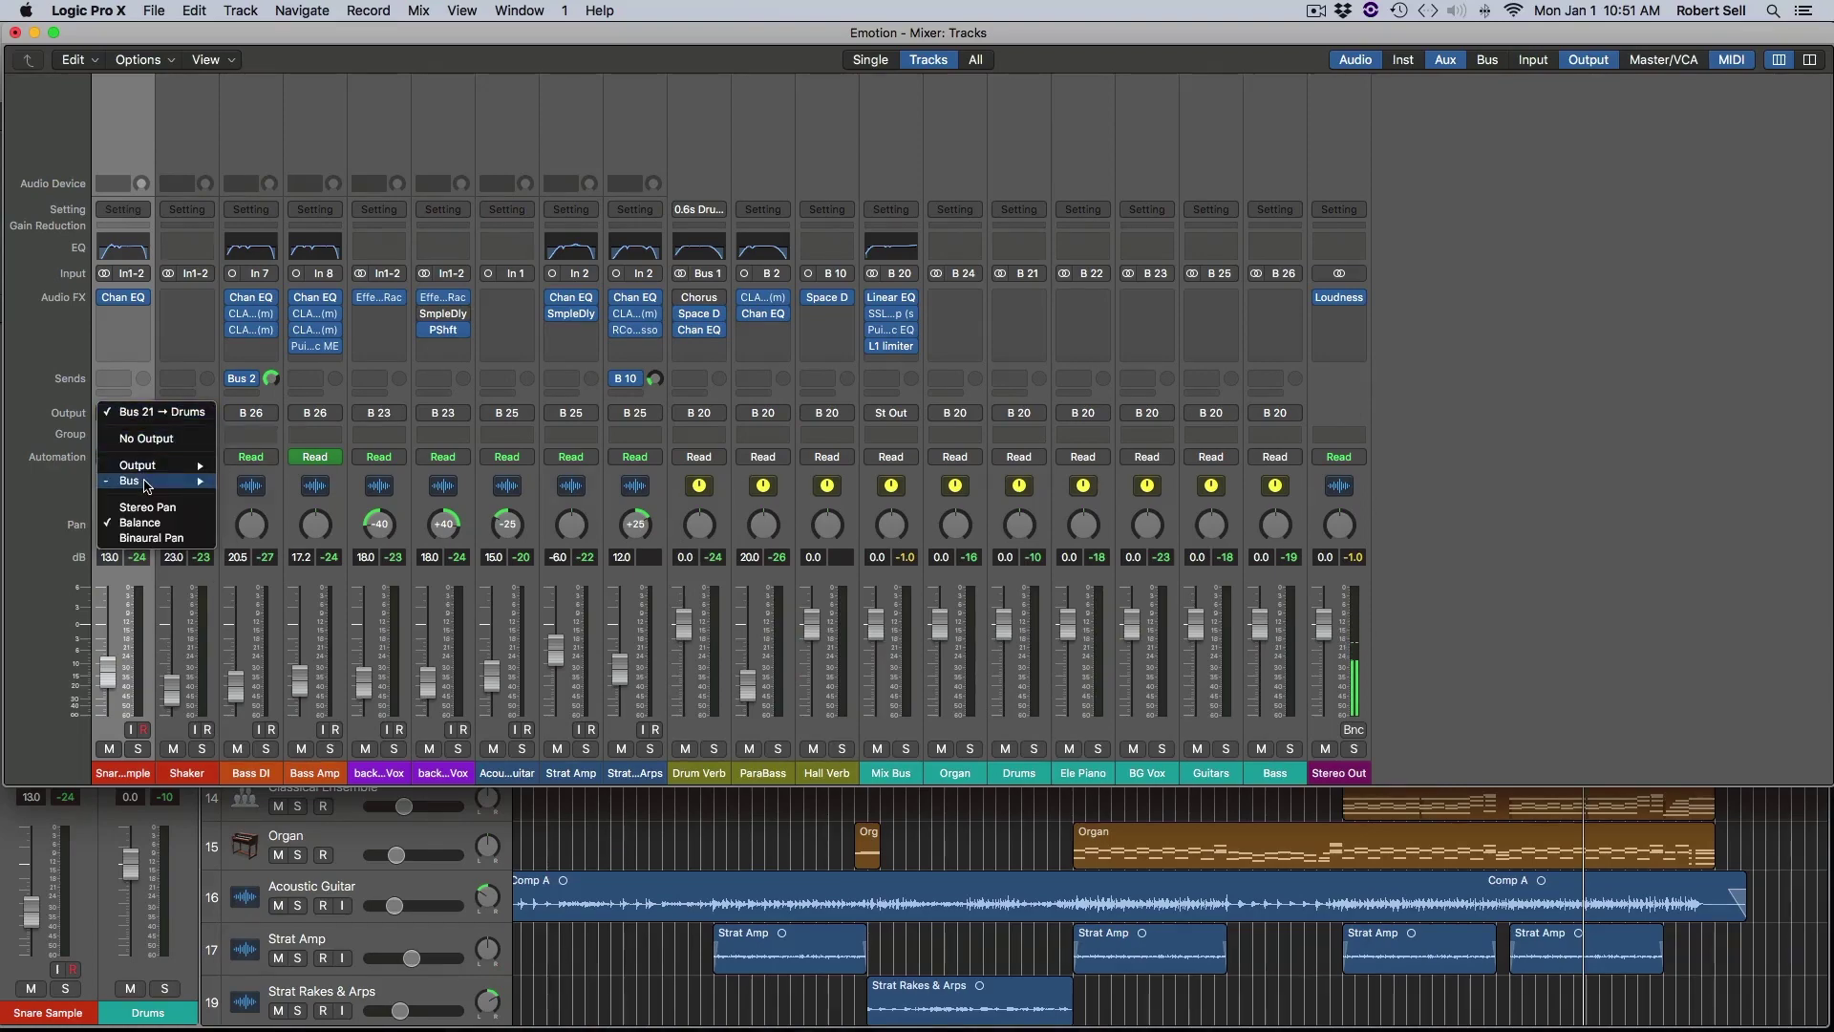
mouse_move(202, 466)
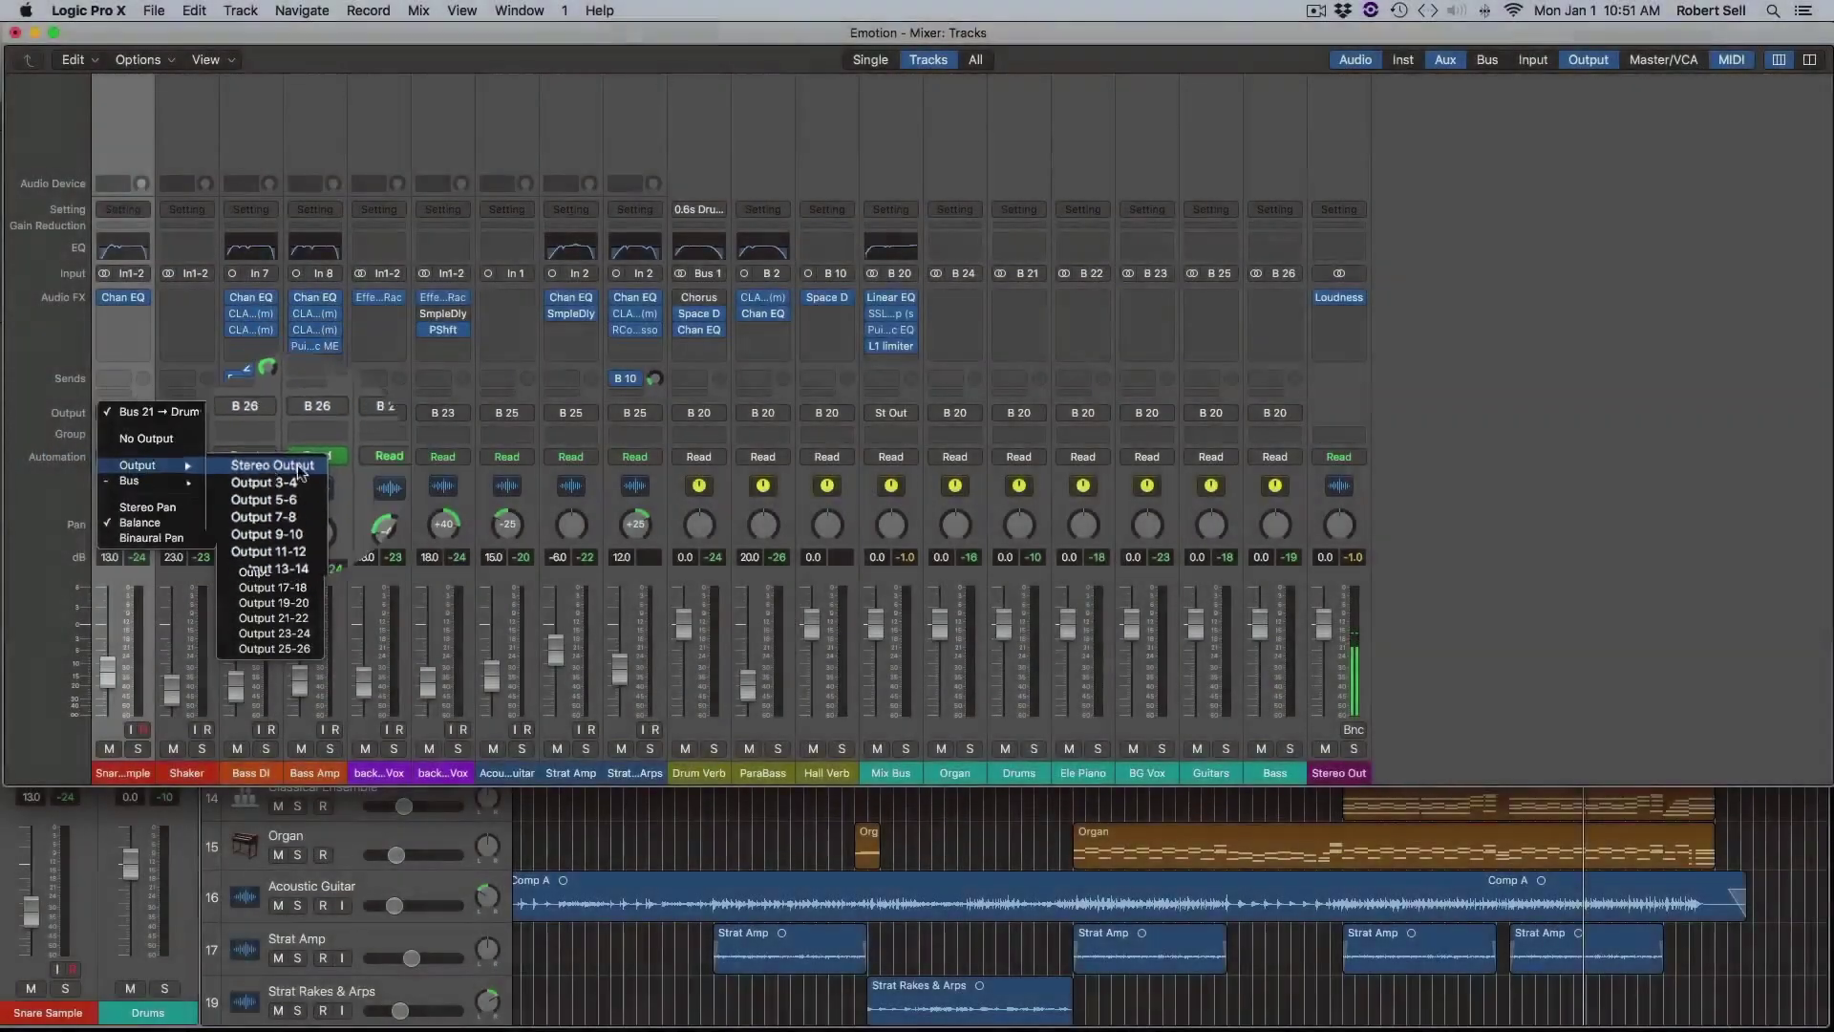
left_click(1520, 485)
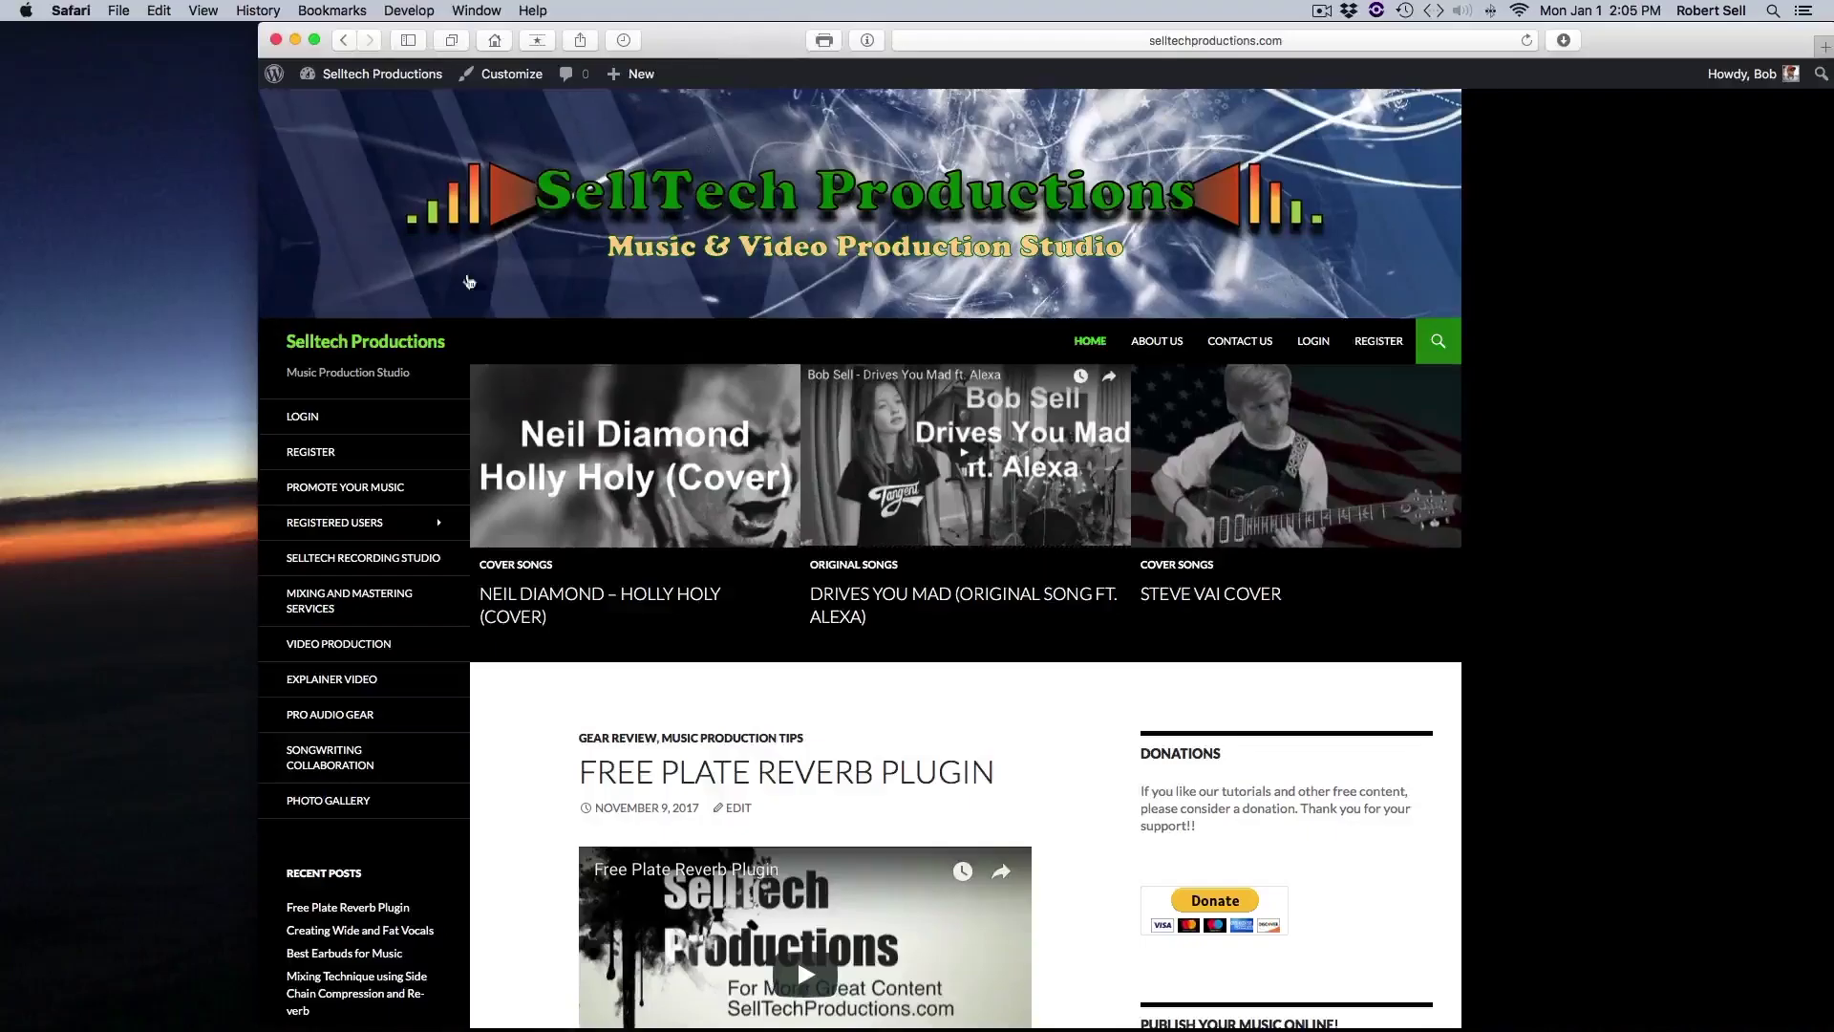
Step: Go to LOGIC PRO TEMPLATES under REGISTERED USERS in the SellTech Productions sidebar
mouse_move(381, 528)
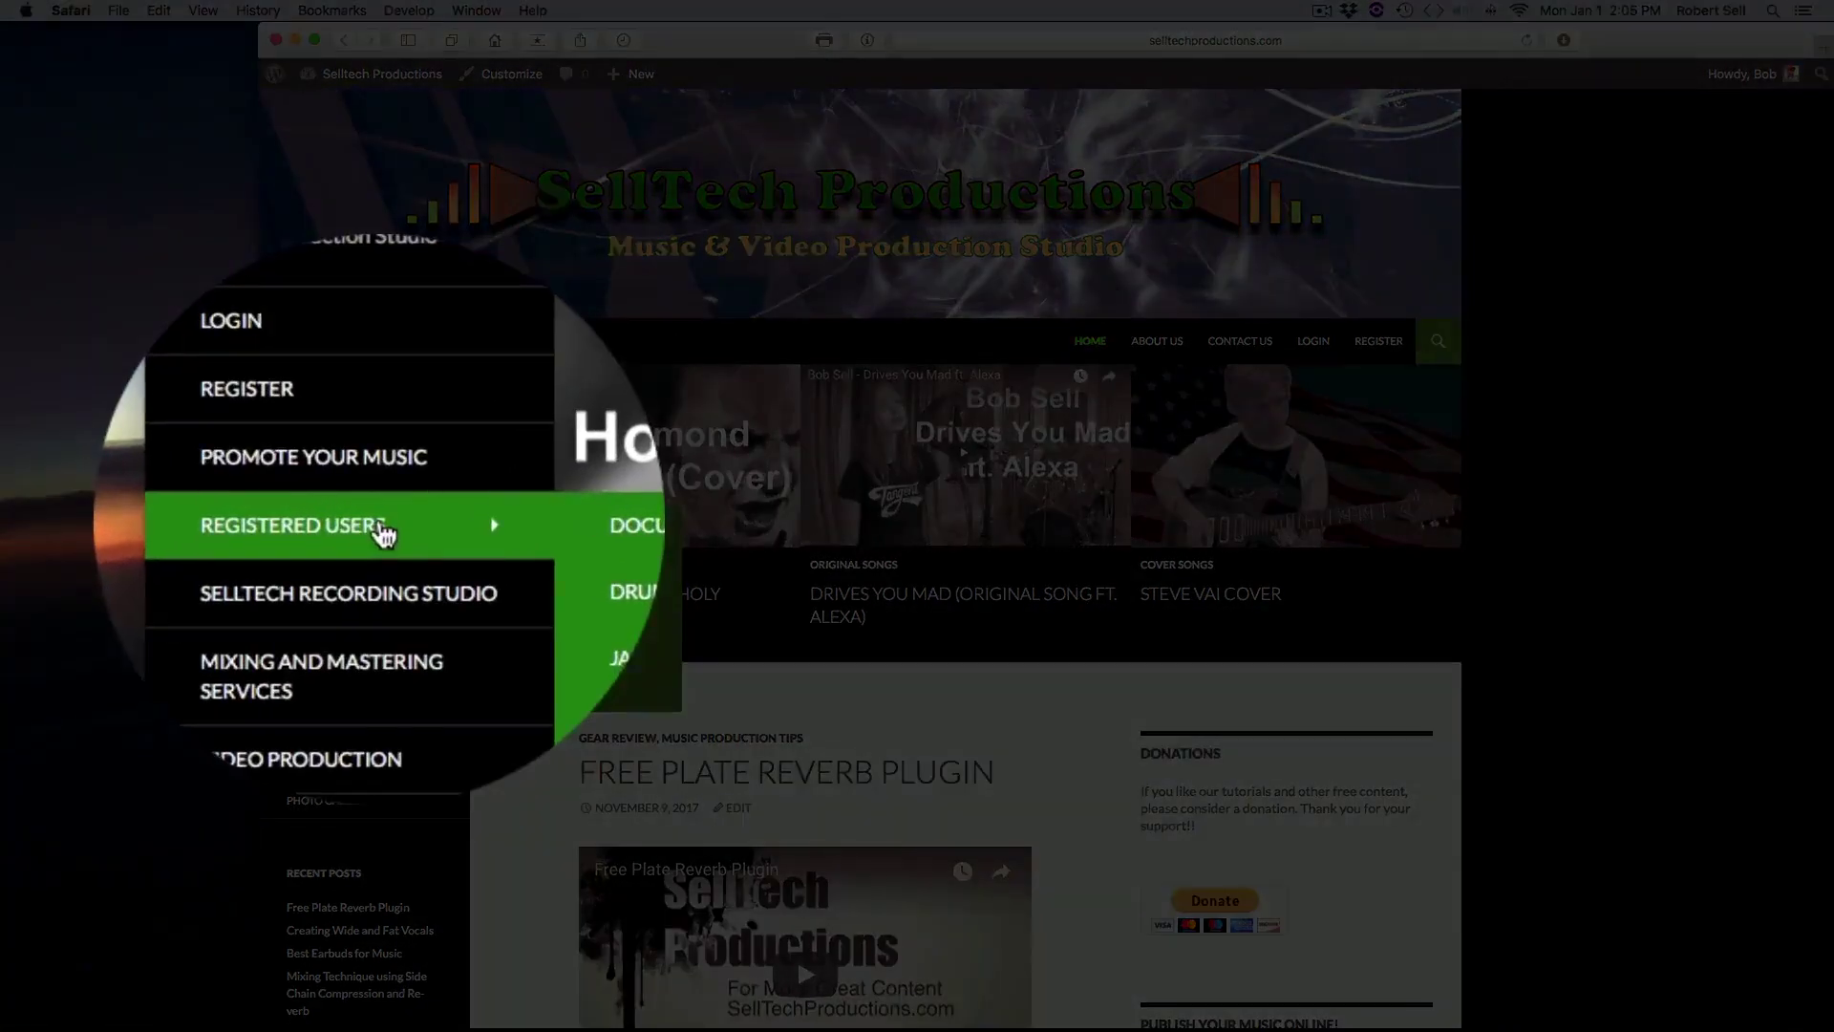
left_click(565, 638)
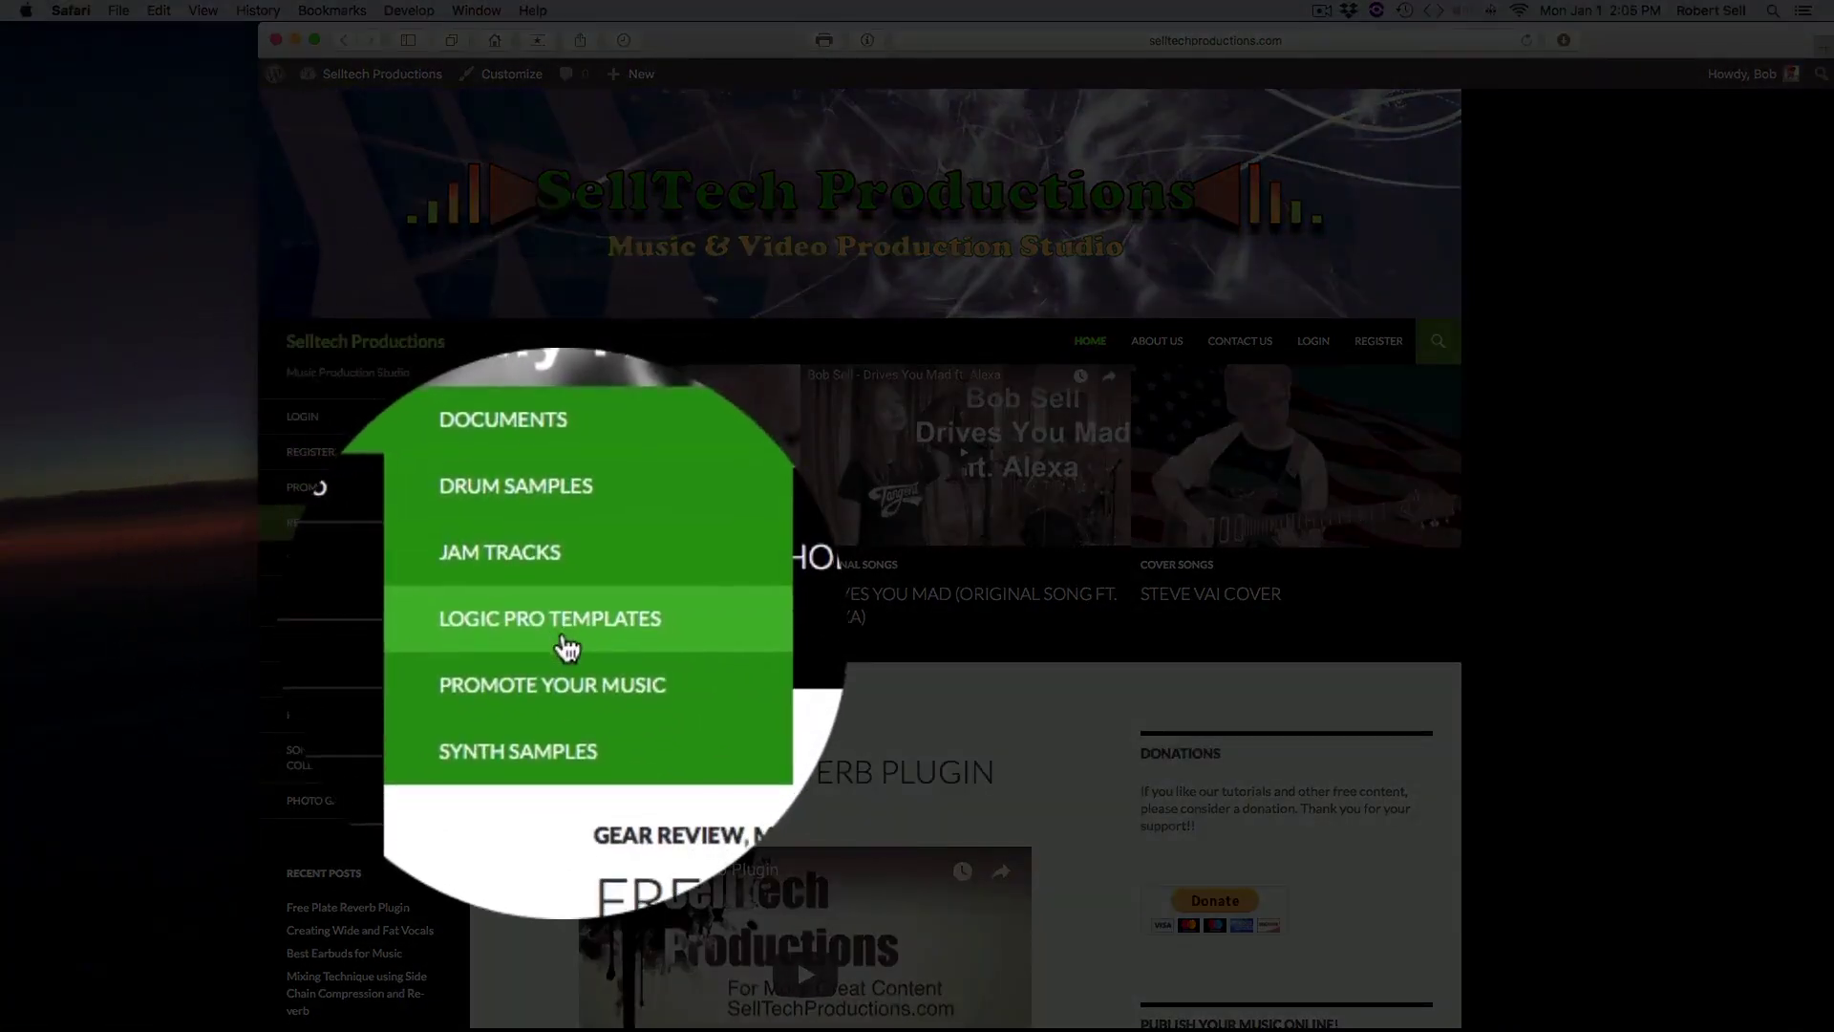